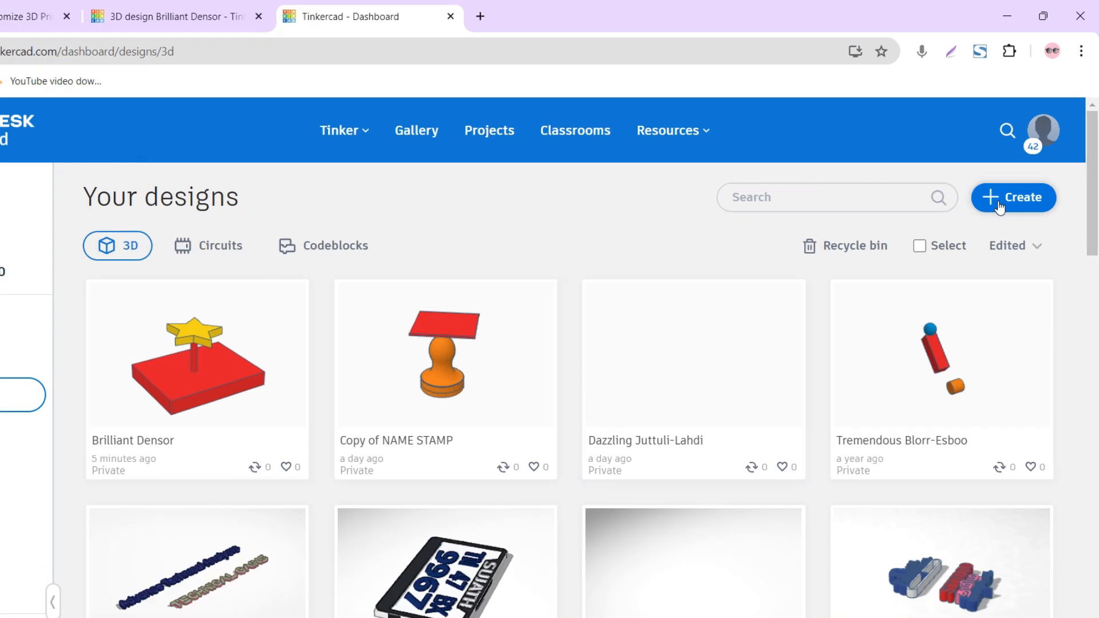
Create a new 3D design from the designs dashboard.
click(1000, 205)
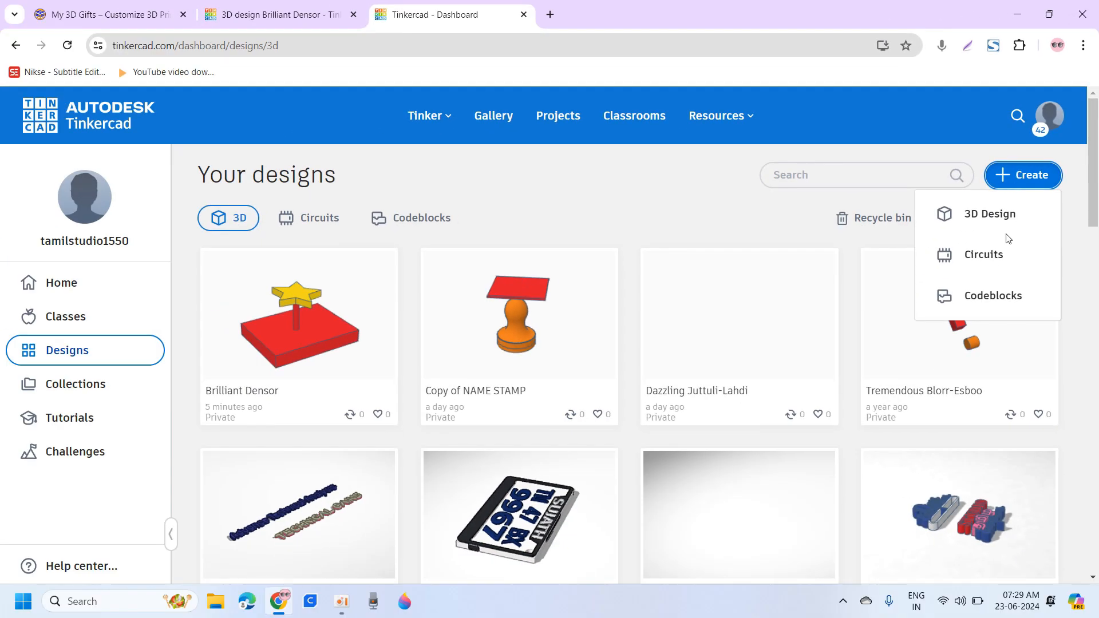
click(1005, 224)
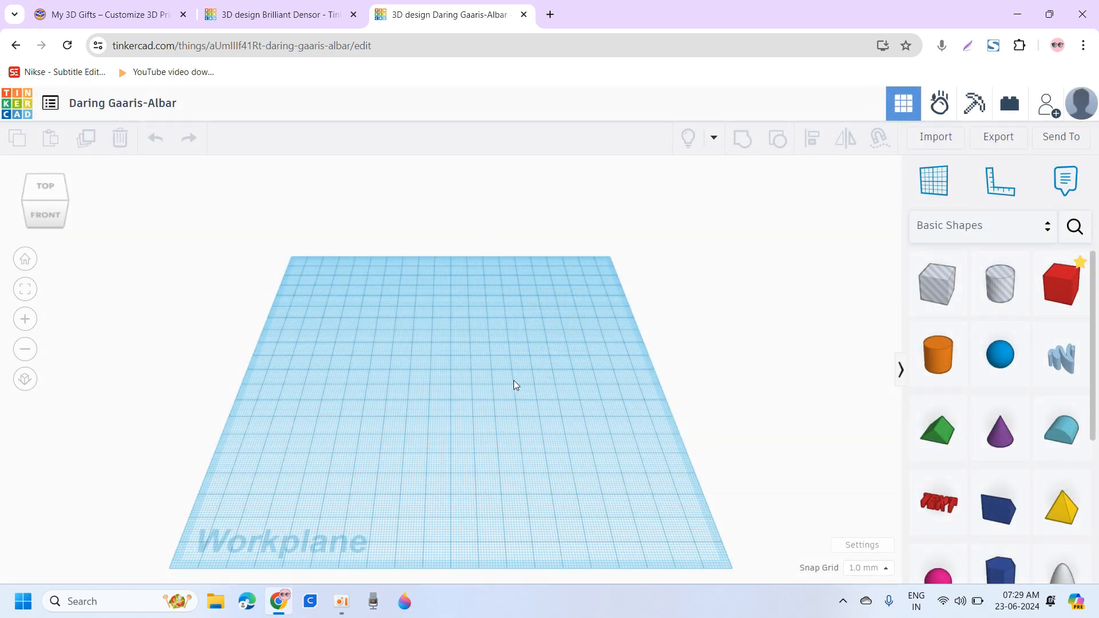
Place a solid red box near the middle of the workplane.
middle_drag(393, 383, 370, 369)
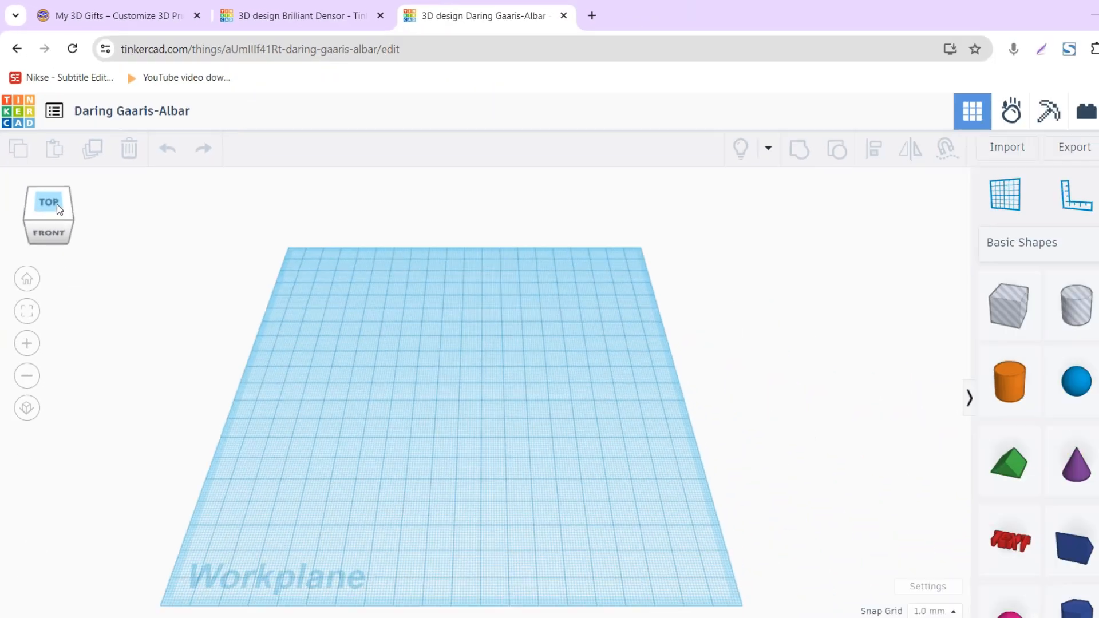
click(90, 371)
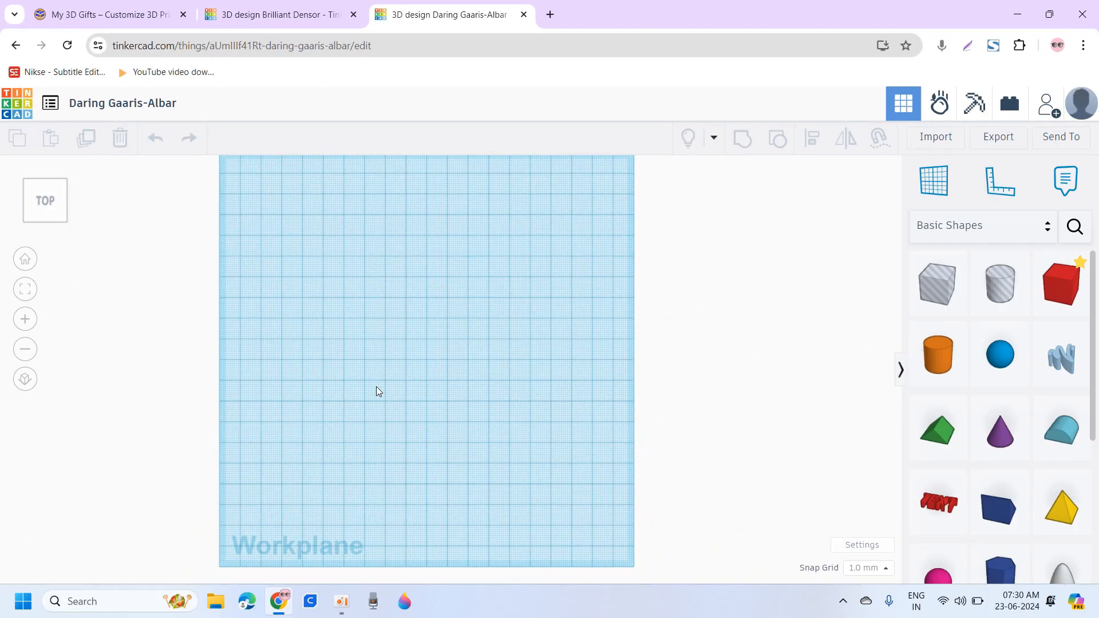
right_drag(377, 385, 525, 345)
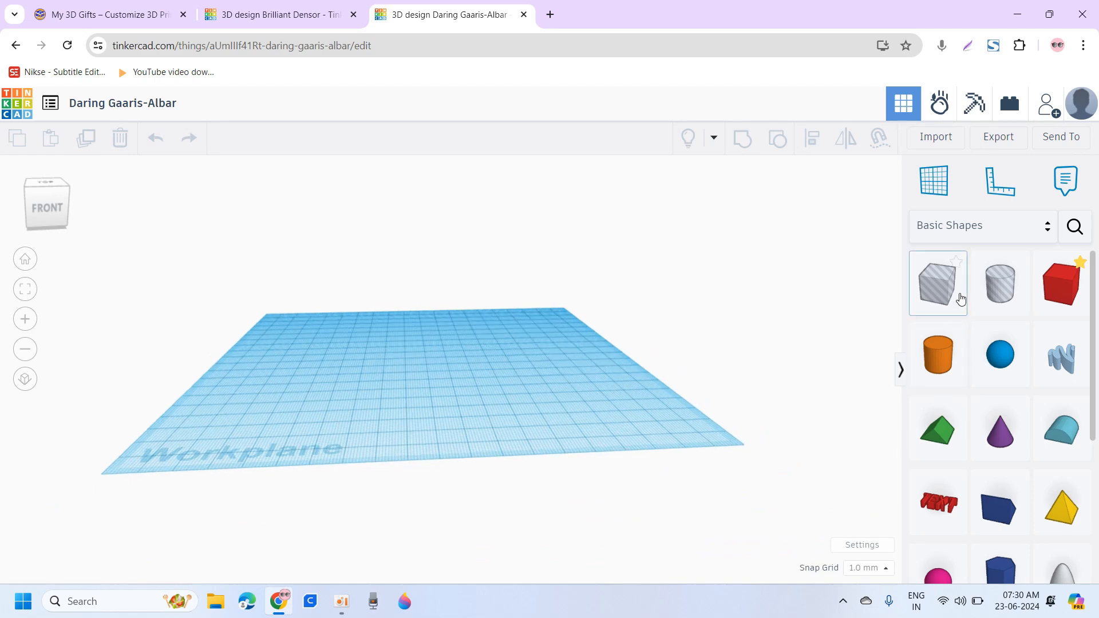
click(998, 225)
scroll(983, 410, down, 2)
drag(1049, 297, 397, 362)
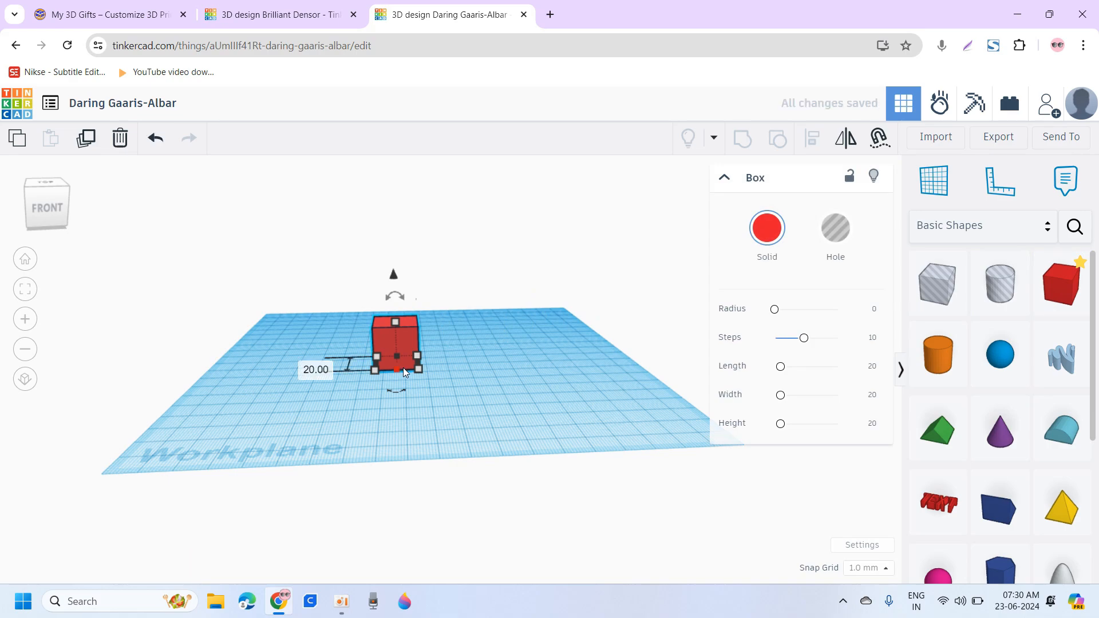
Make the box taller and enlarge its base to about 41 mm wide and 60 mm deep.
scroll(403, 369, up, 2)
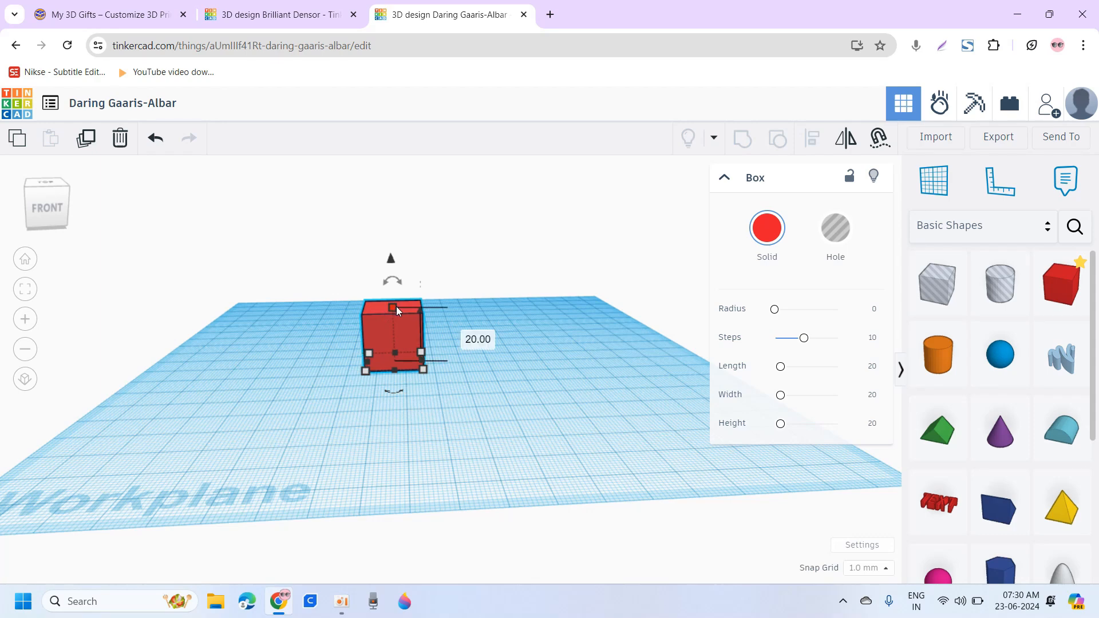
mouse_move(394, 307)
mouse_down()
mouse_move(394, 198)
mouse_move(384, 289)
mouse_up()
drag(422, 369, 503, 417)
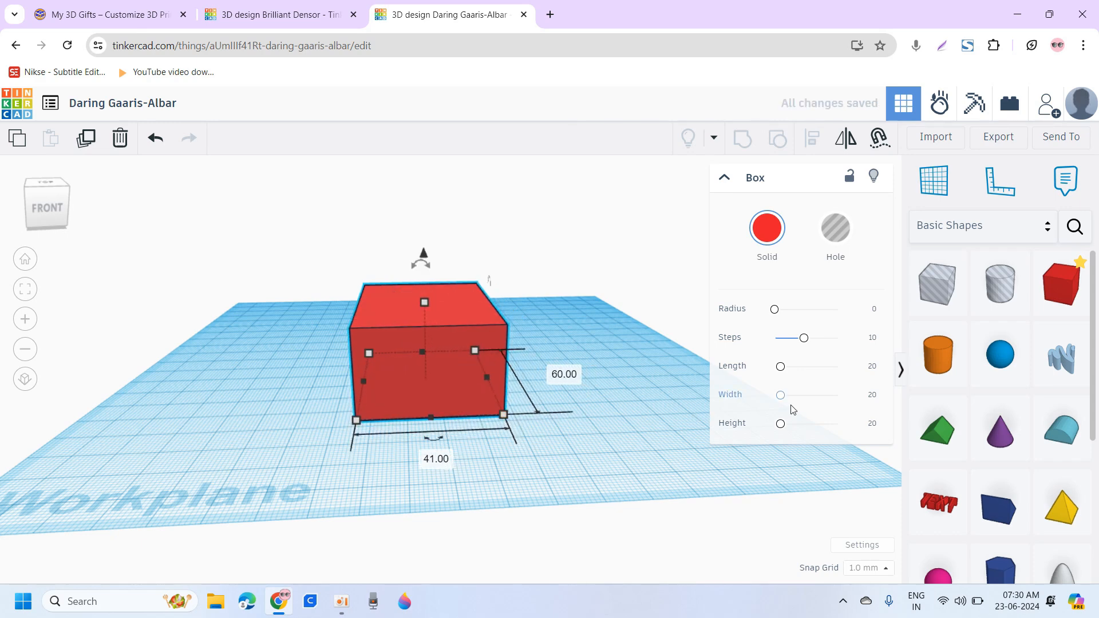
Set the box's width parameter to about 21.93 and its edge radius to about 0.115.
drag(781, 399, 784, 396)
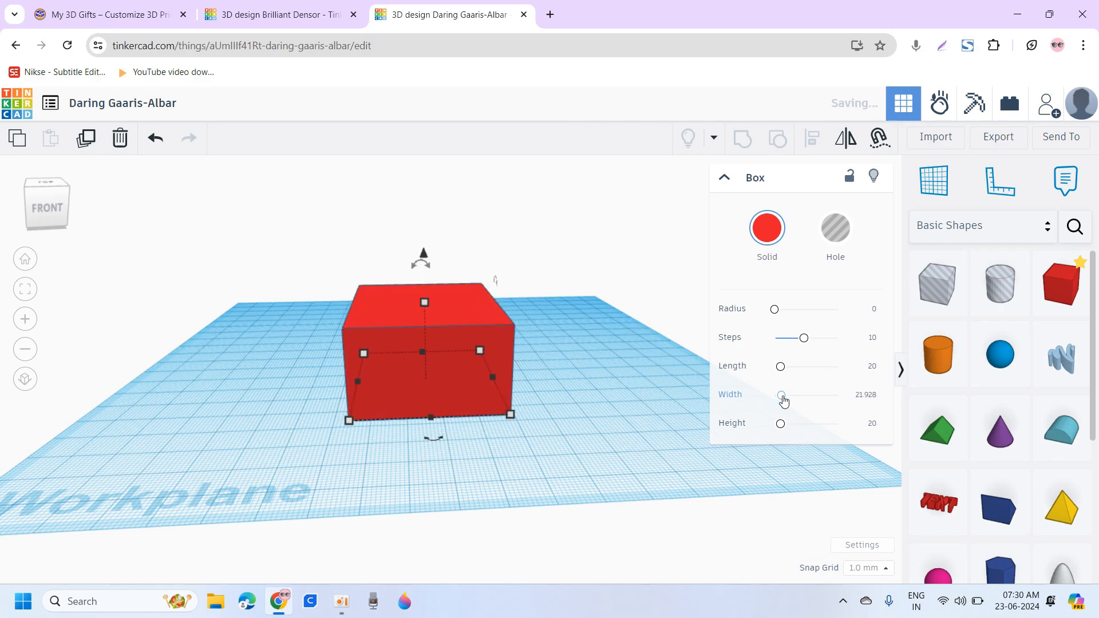
right_drag(595, 345, 641, 320)
drag(776, 308, 775, 316)
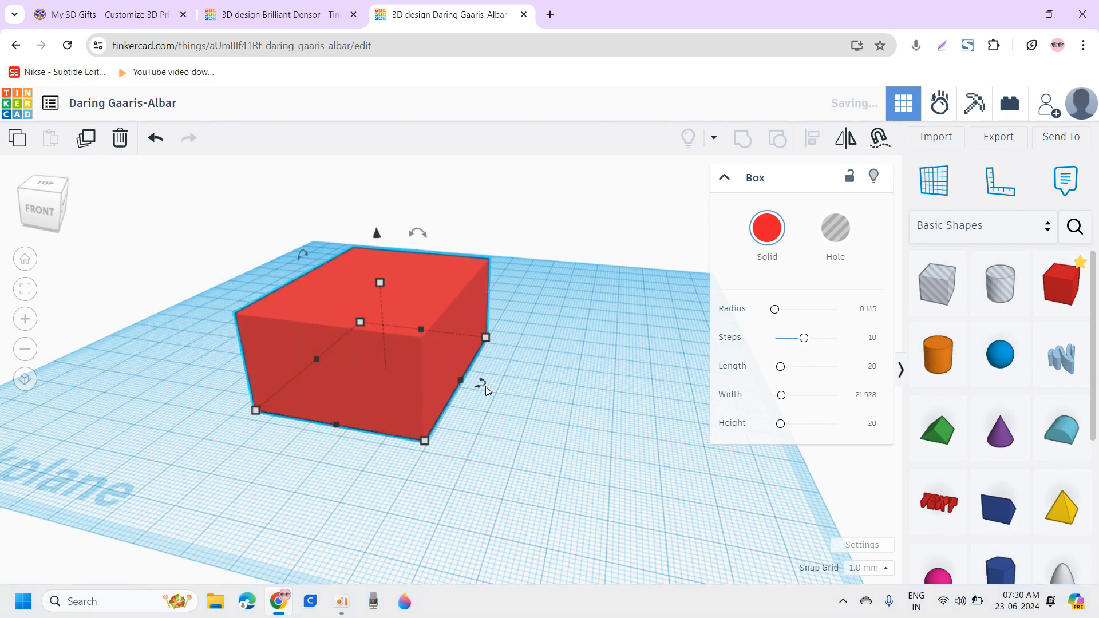
Place a solid orange cylinder on the workplane beside the red box.
scroll(416, 392, up, 3)
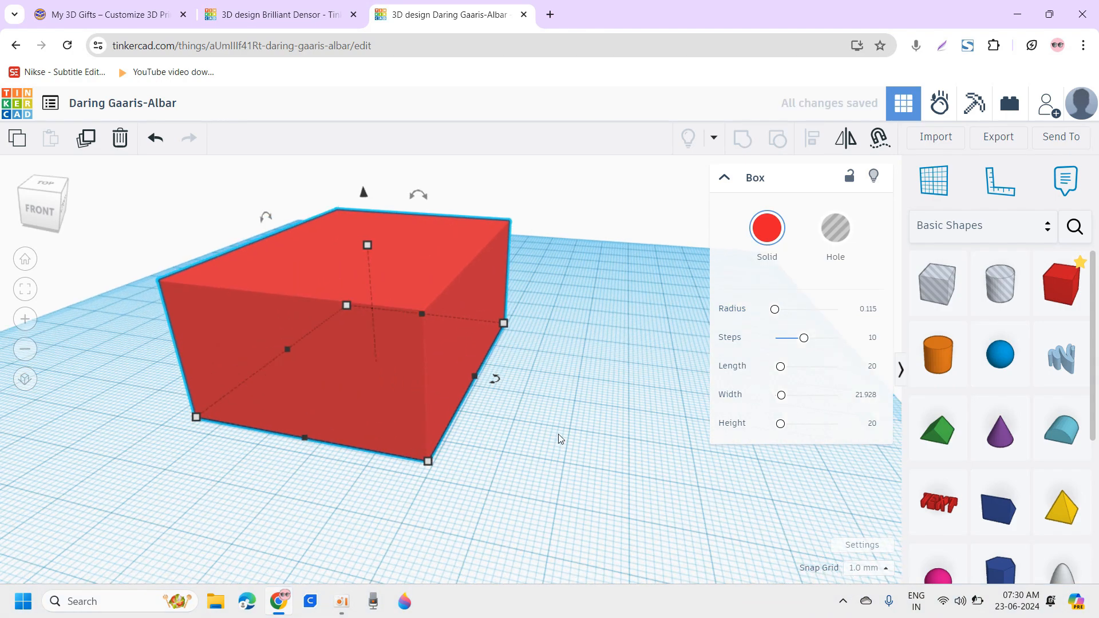
scroll(386, 303, up, 2)
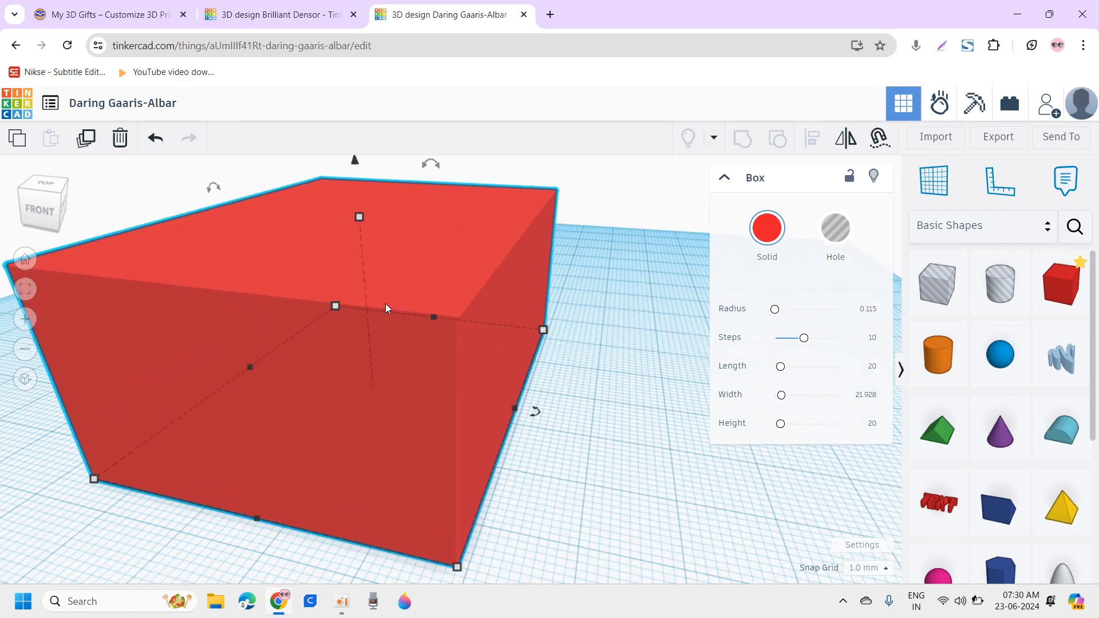
scroll(385, 303, down, 1)
right_drag(385, 303, 407, 374)
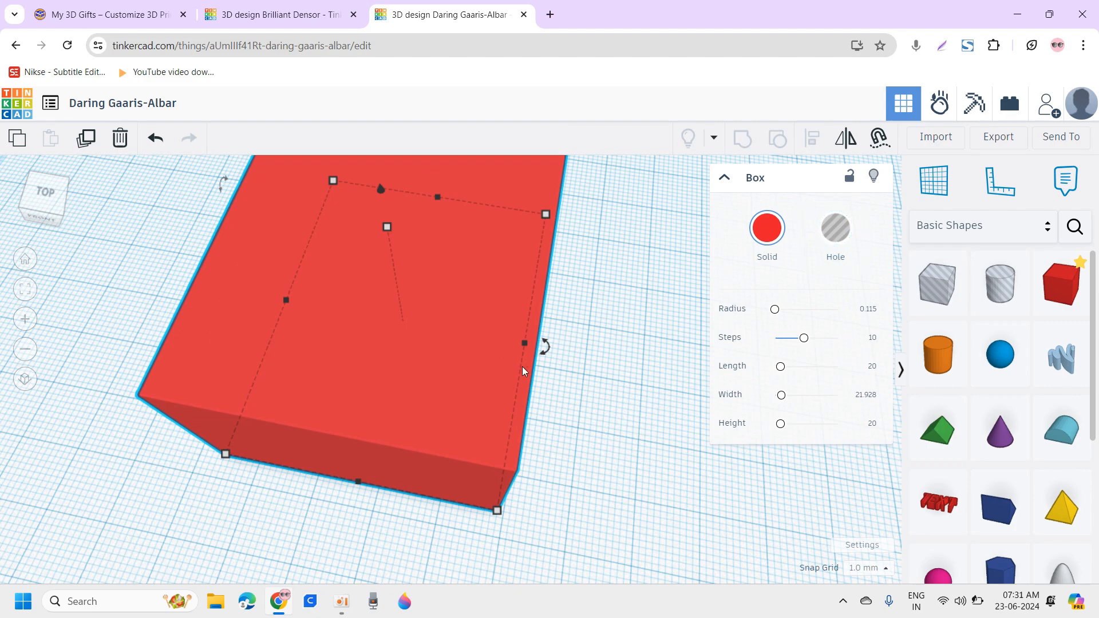
middle_drag(633, 417, 544, 429)
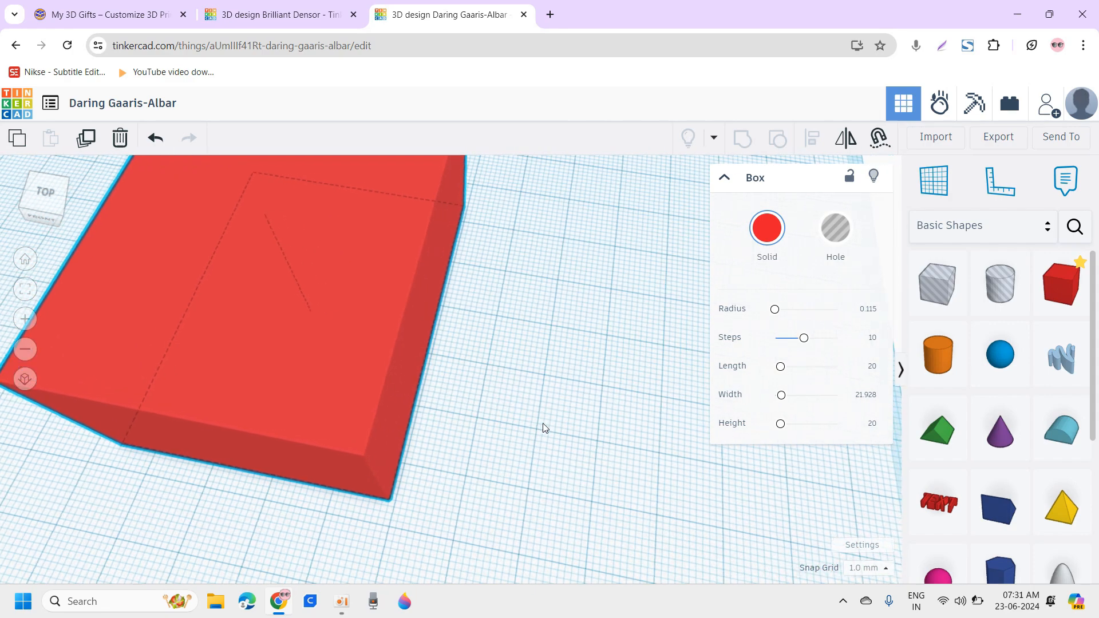
drag(964, 367, 625, 466)
right_drag(625, 466, 554, 324)
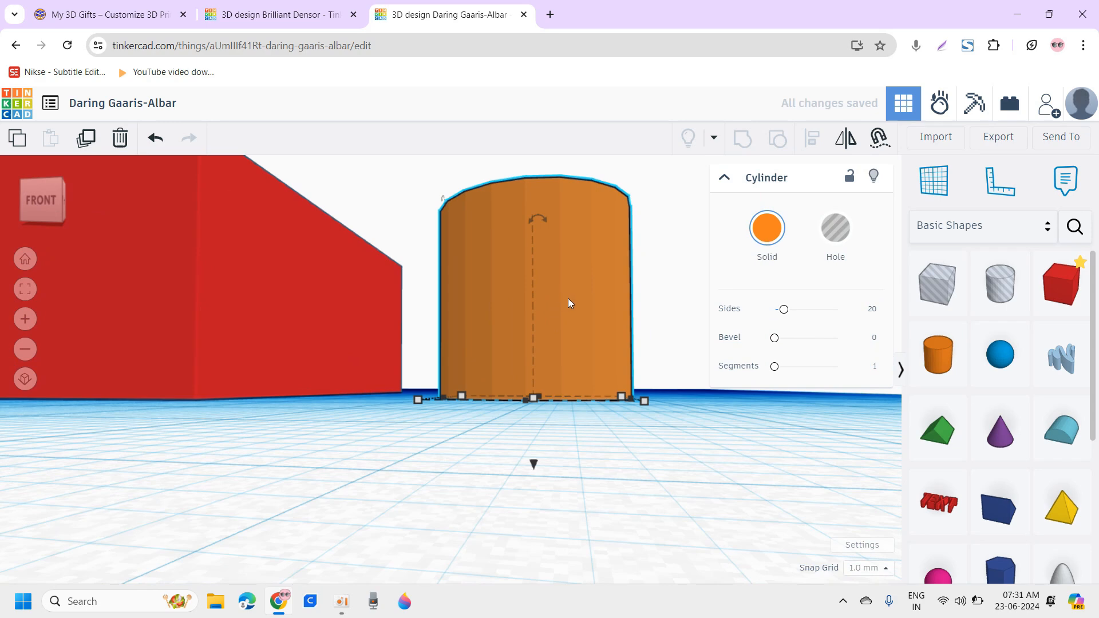
Set the cylinder's sides to 22 and its bevel to about 1.28.
drag(783, 309, 841, 309)
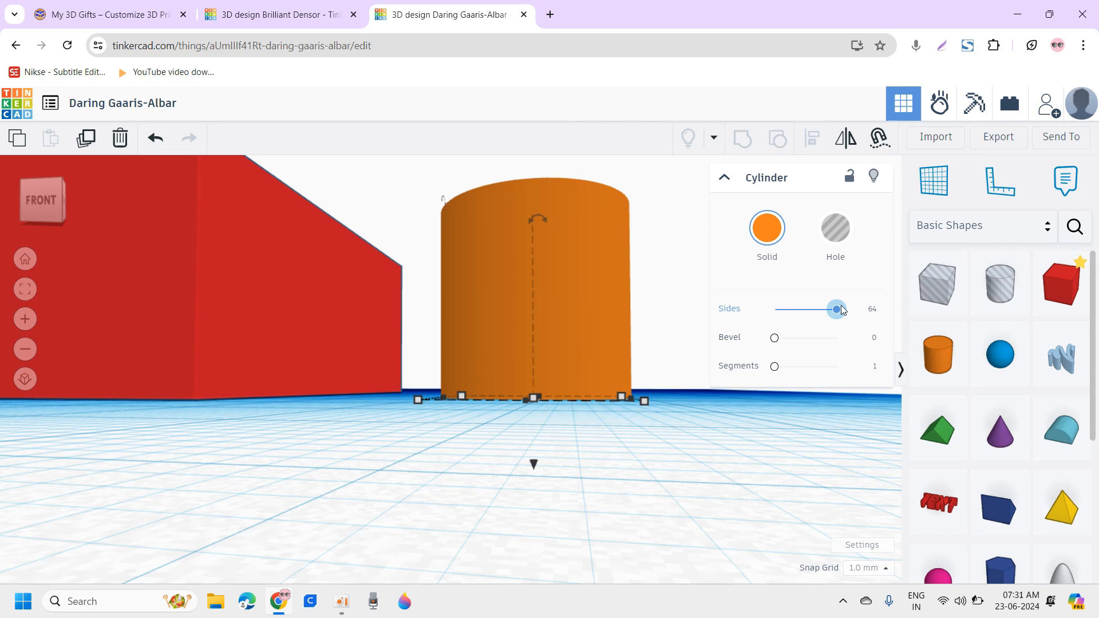
drag(774, 338, 768, 378)
right_drag(482, 248, 497, 301)
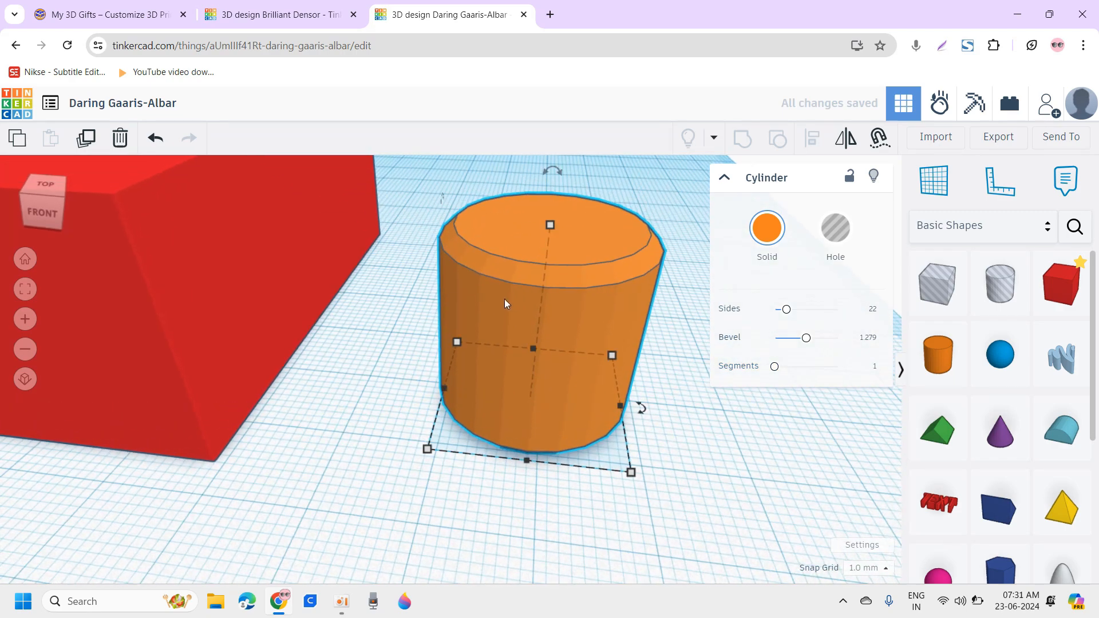
Move the cylinder into the box so that its upper part stands out of the box's top face.
scroll(519, 360, down, 3)
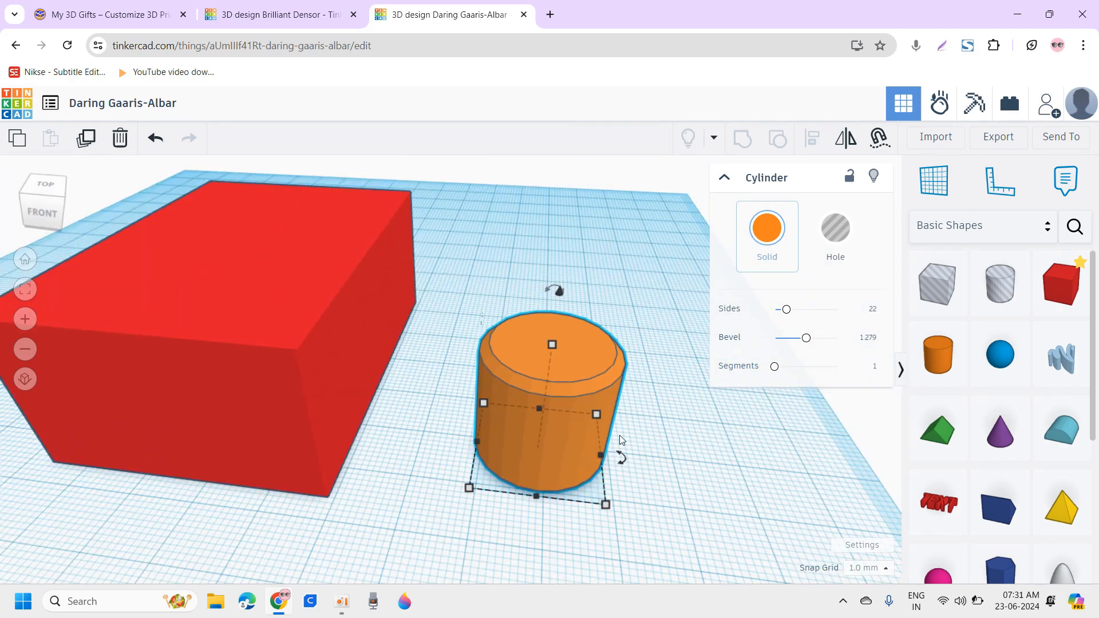
drag(570, 422, 428, 389)
drag(678, 333, 403, 261)
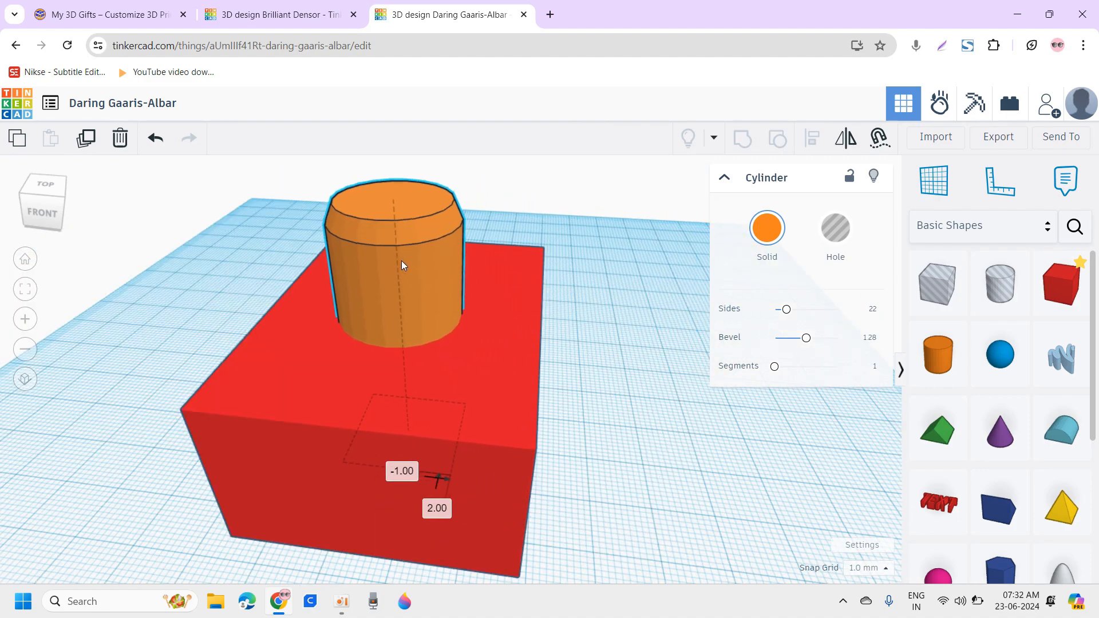
Select the box and cylinder together and align their centres across the box's width.
right_drag(536, 404, 486, 385)
right_drag(458, 431, 378, 368)
drag(189, 205, 709, 527)
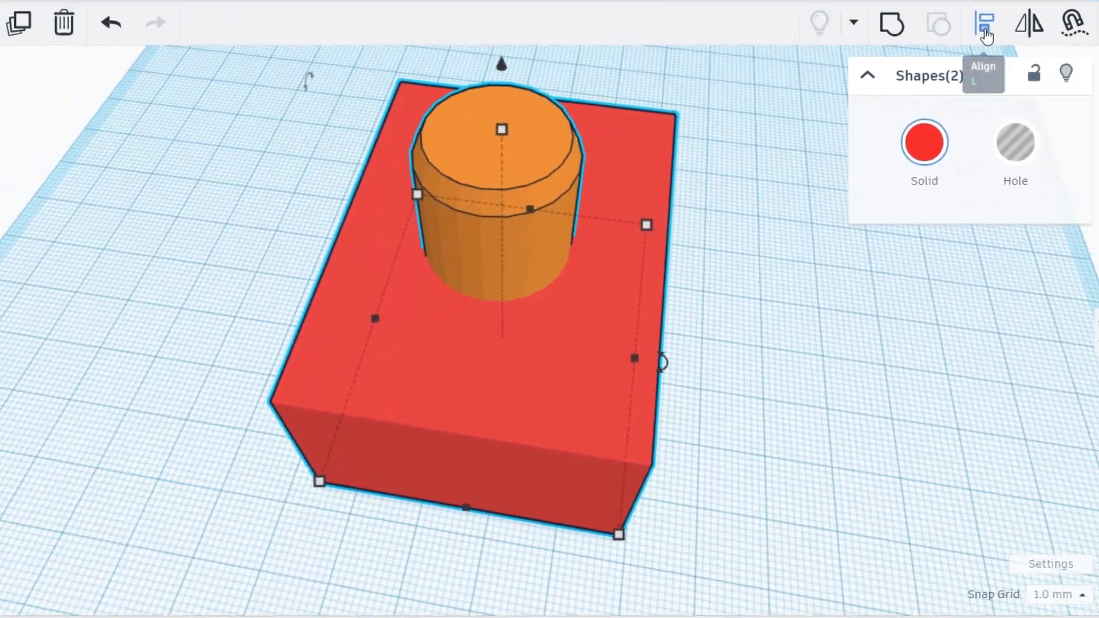
click(1055, 2)
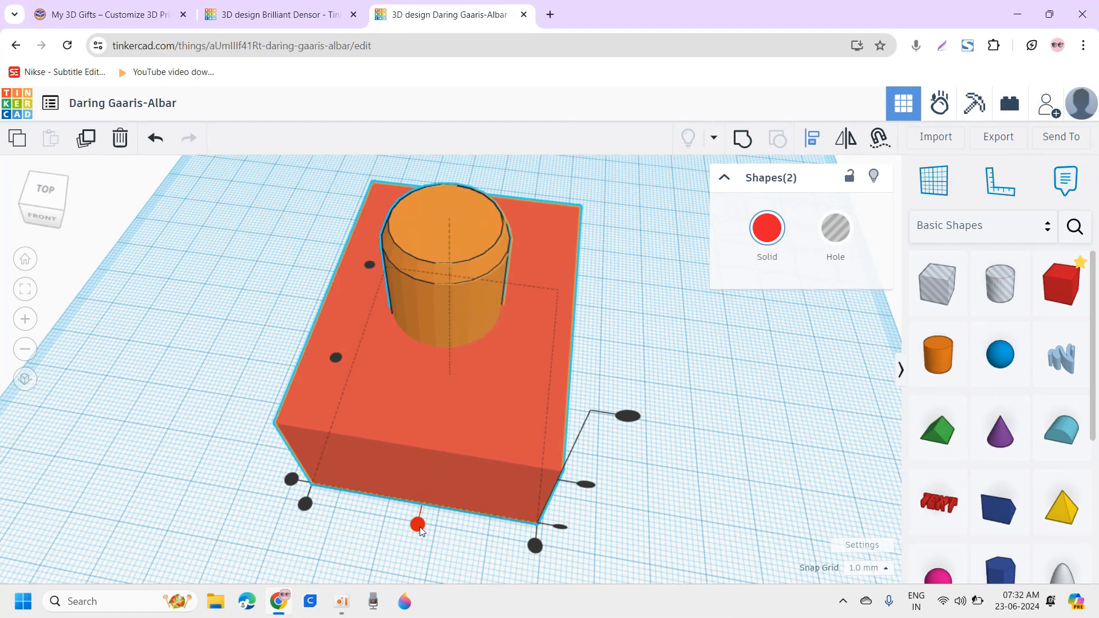
click(418, 524)
Examine the aligned box and cylinder from the side and from above.
right_drag(428, 369, 350, 265)
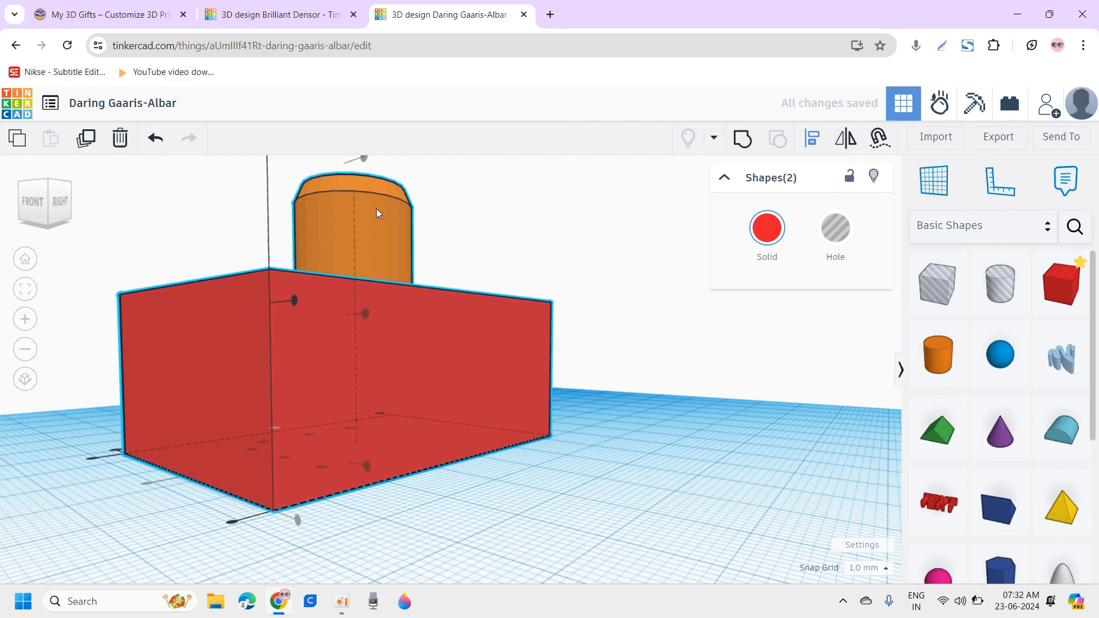
middle_drag(376, 204, 397, 252)
scroll(376, 287, down, 1)
right_drag(376, 287, 541, 385)
scroll(541, 384, down, 1)
click(668, 432)
right_drag(668, 432, 578, 427)
key(f)
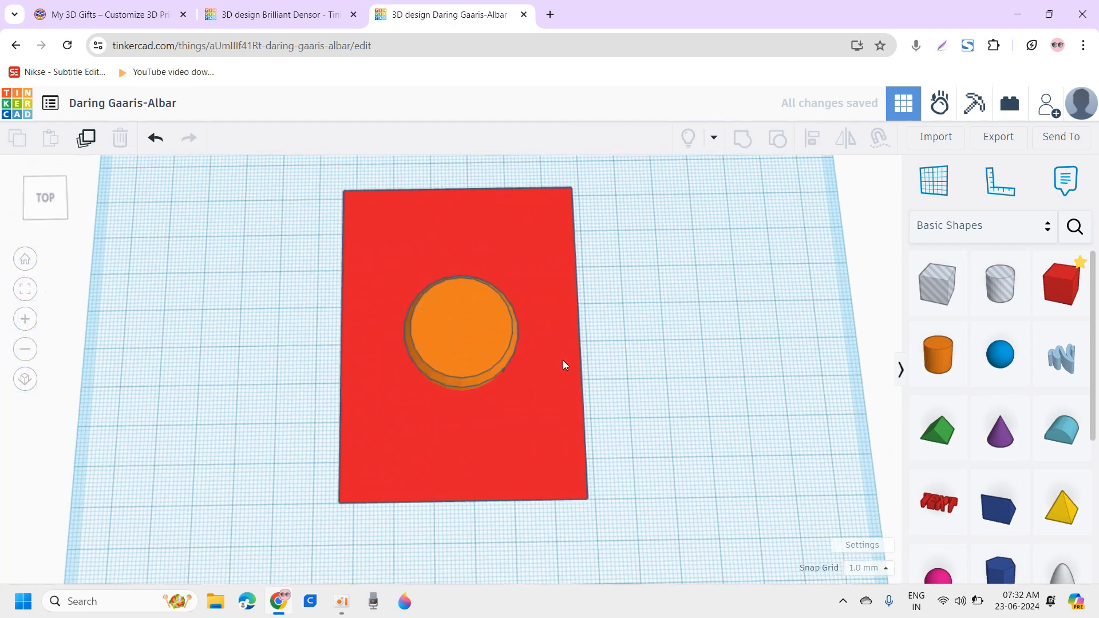
Turn the cylinder in the box into a hole shape.
click(486, 328)
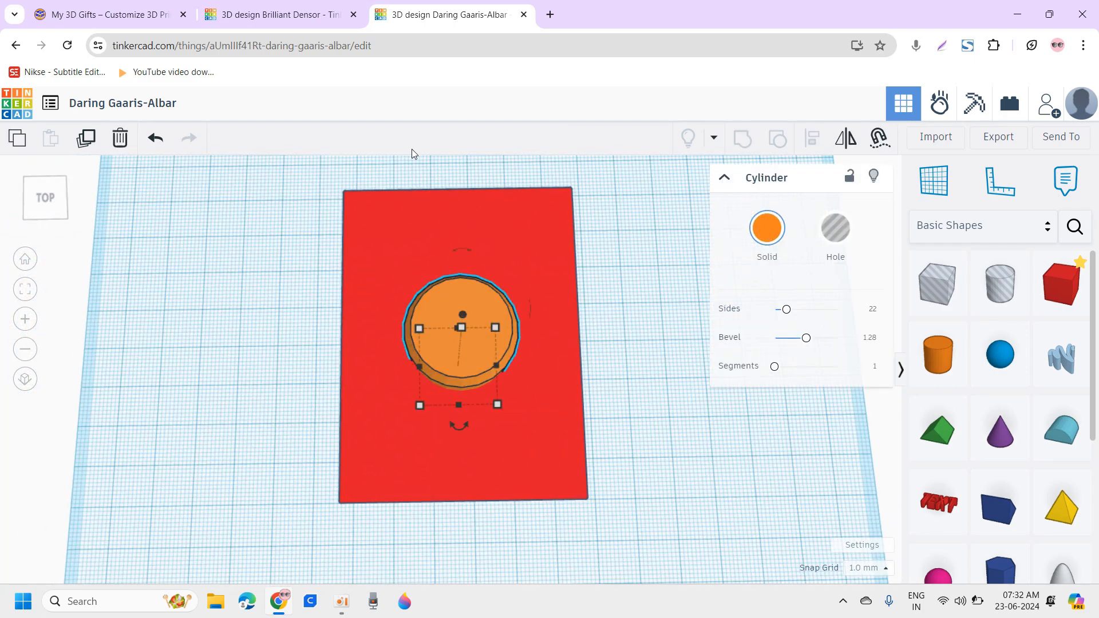
click(852, 260)
right_drag(540, 372, 534, 328)
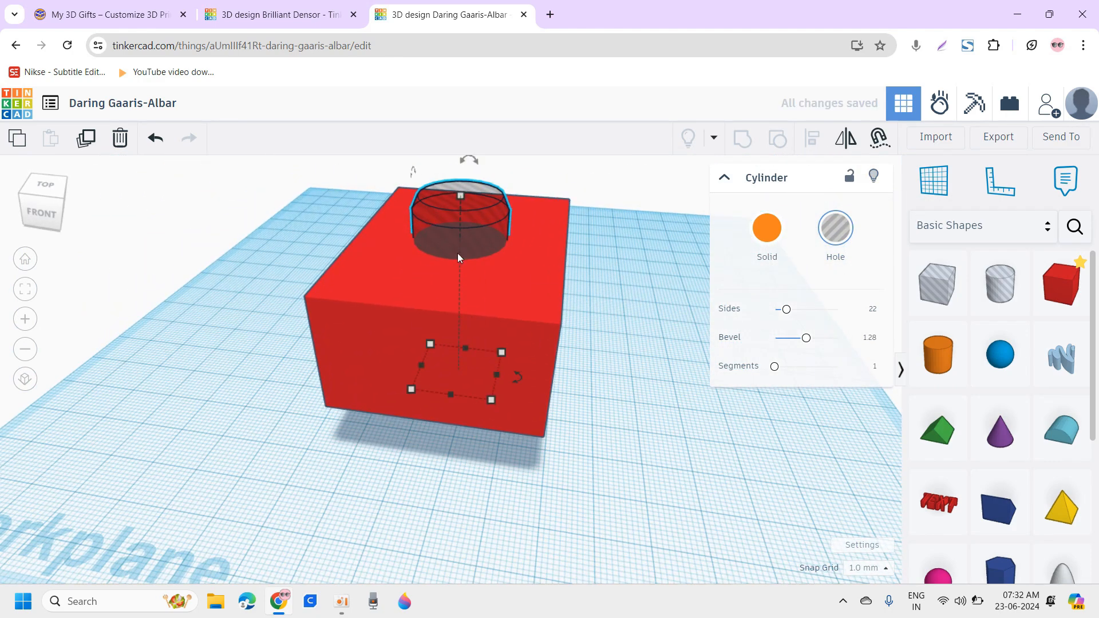
click(644, 464)
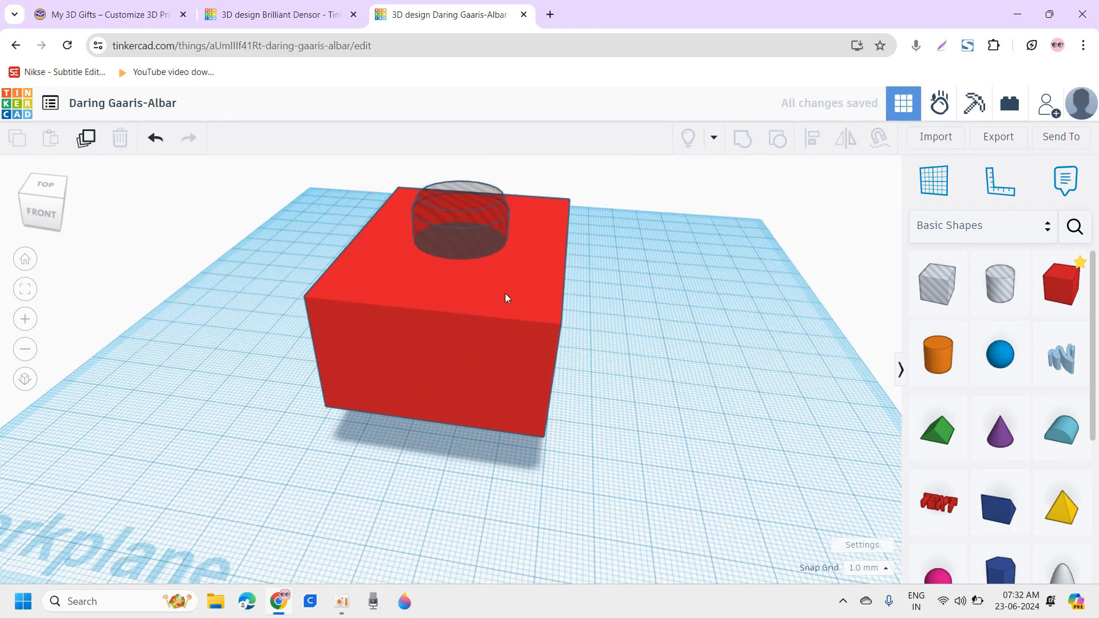
click(455, 229)
right_drag(625, 438, 563, 494)
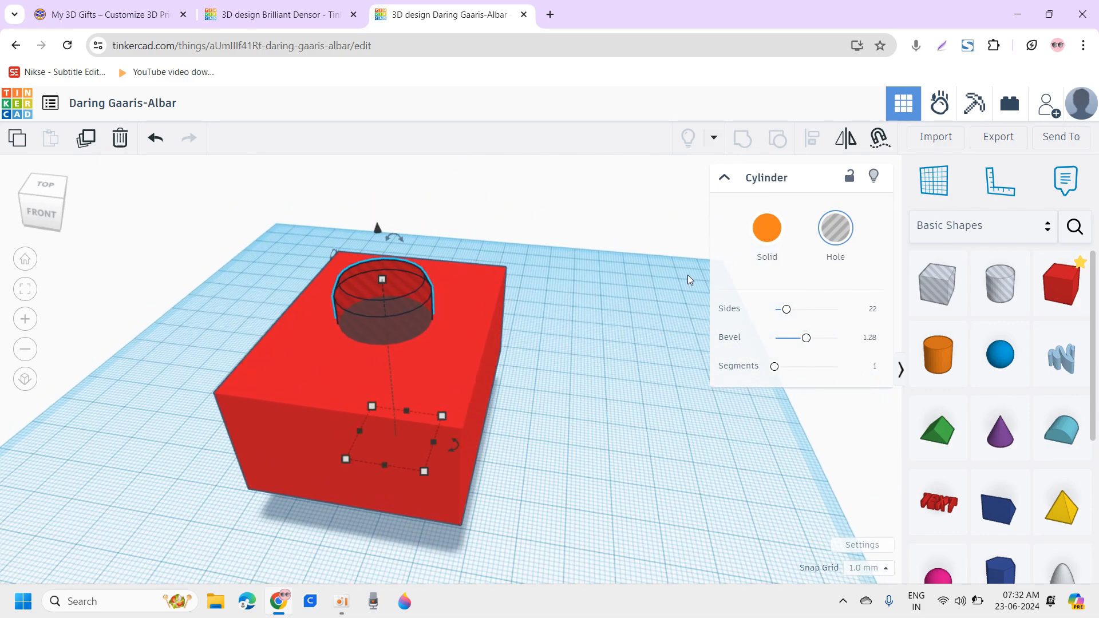
Group the box with the hole cylinder to cut a round opening, and undo the grouping.
click(583, 273)
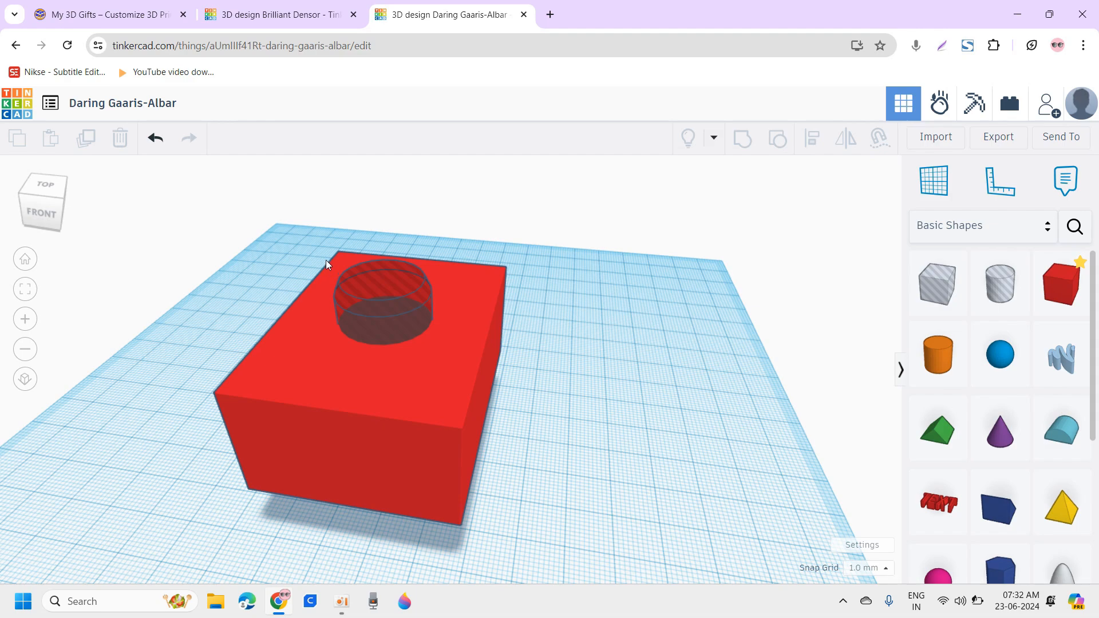
drag(213, 247, 664, 518)
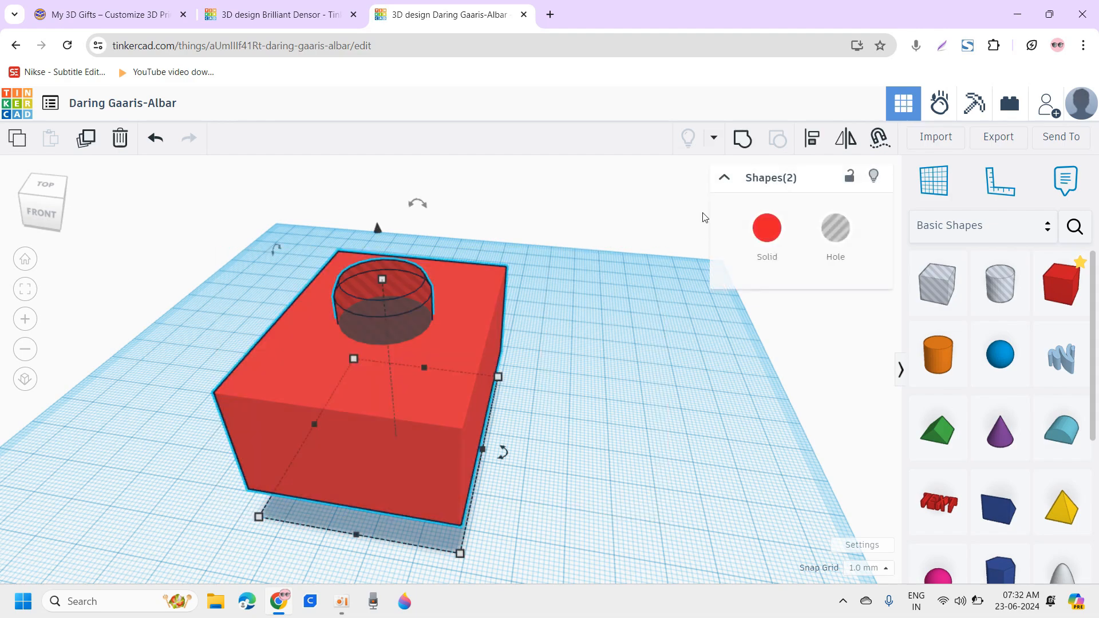
click(748, 139)
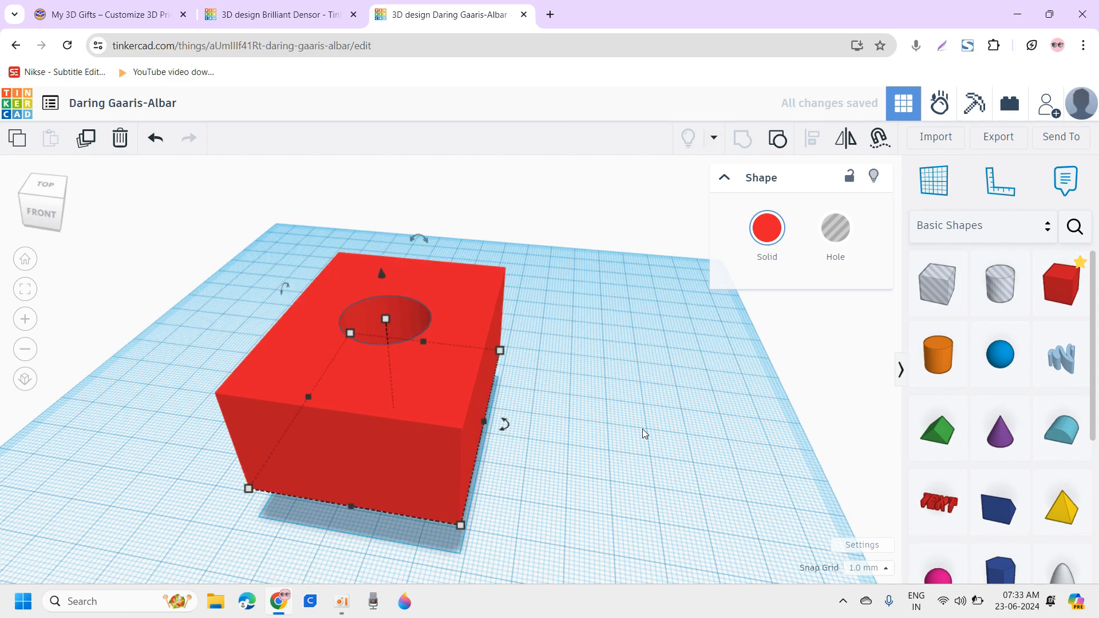
click(642, 428)
mouse_move(642, 428)
right_down()
mouse_move(640, 505)
mouse_move(638, 440)
right_up()
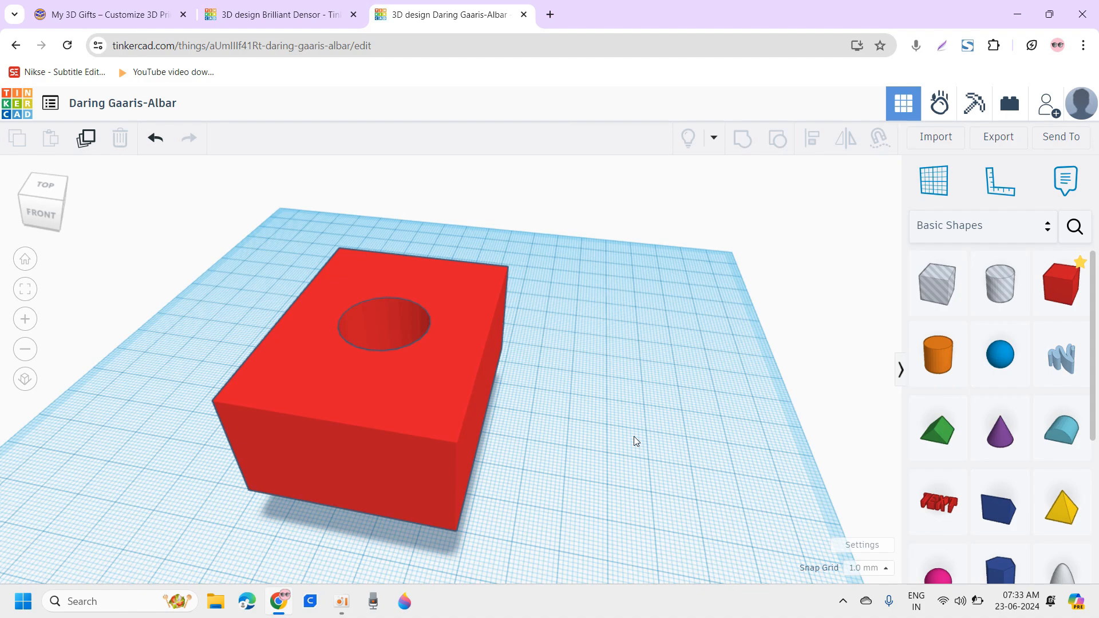
key(ctrl+z)
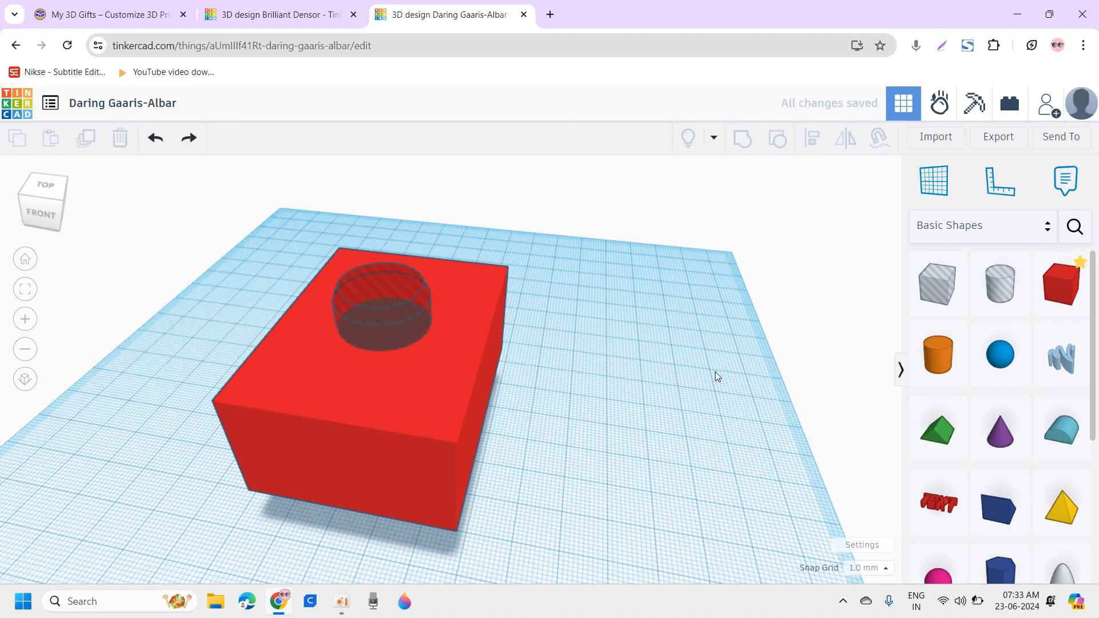
Place a purple cone on top of the box so that it partly overlaps the hole cylinder.
drag(999, 430, 455, 291)
mouse_move(455, 290)
right_down()
mouse_move(372, 296)
mouse_move(457, 279)
right_up()
drag(459, 284, 413, 293)
right_drag(413, 293, 643, 392)
click(643, 393)
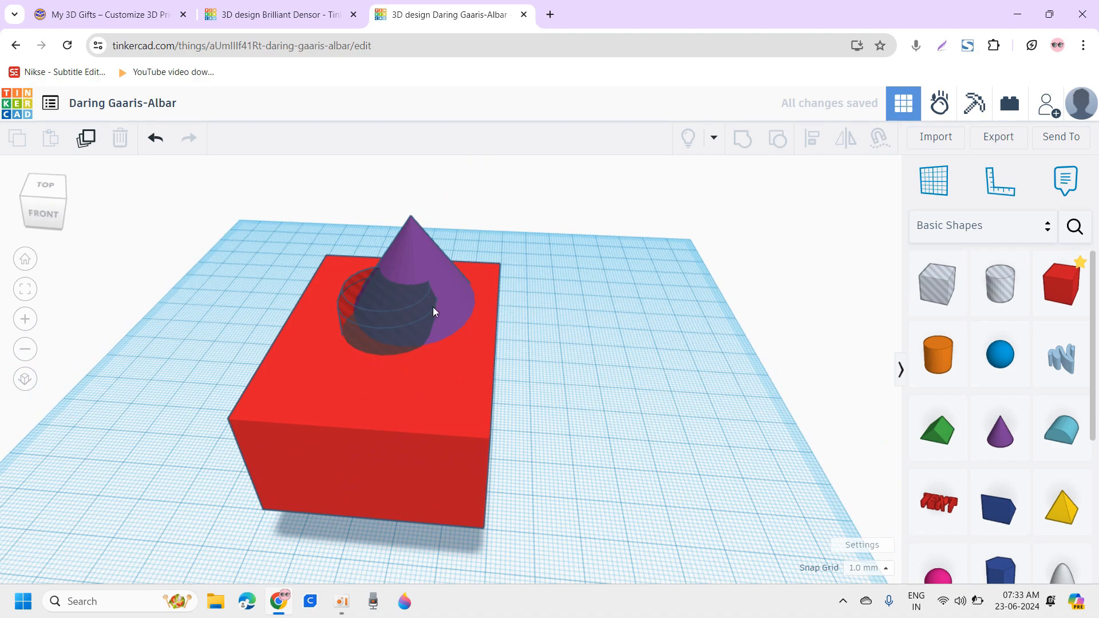
Group only the red box and the hole cylinder, leaving out the cone, and undo the grouping.
right_drag(533, 325, 389, 411)
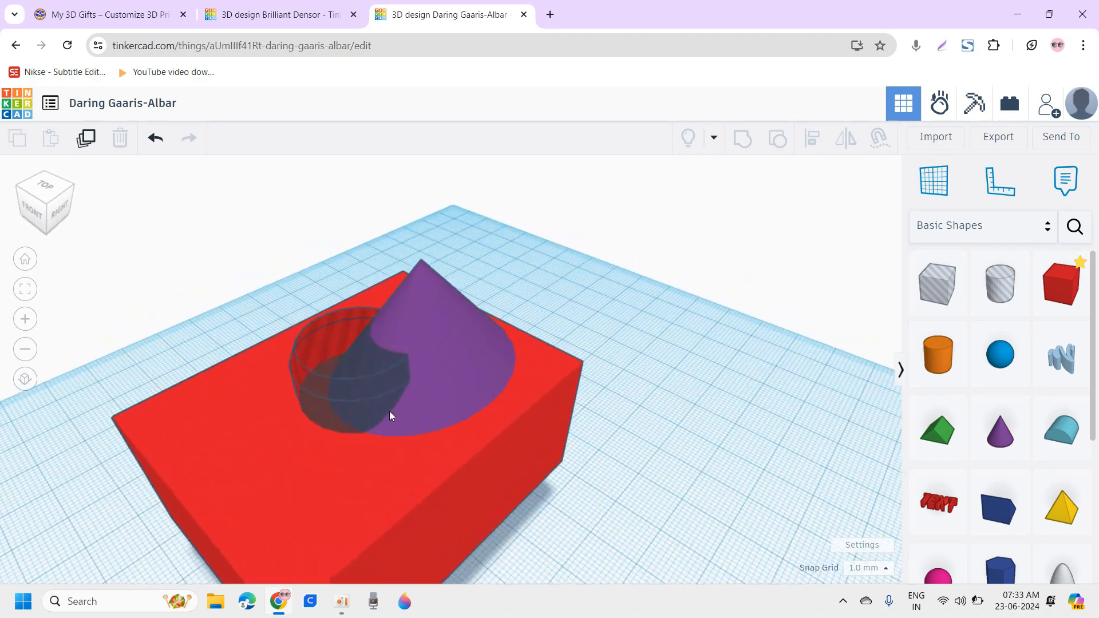
click(300, 461)
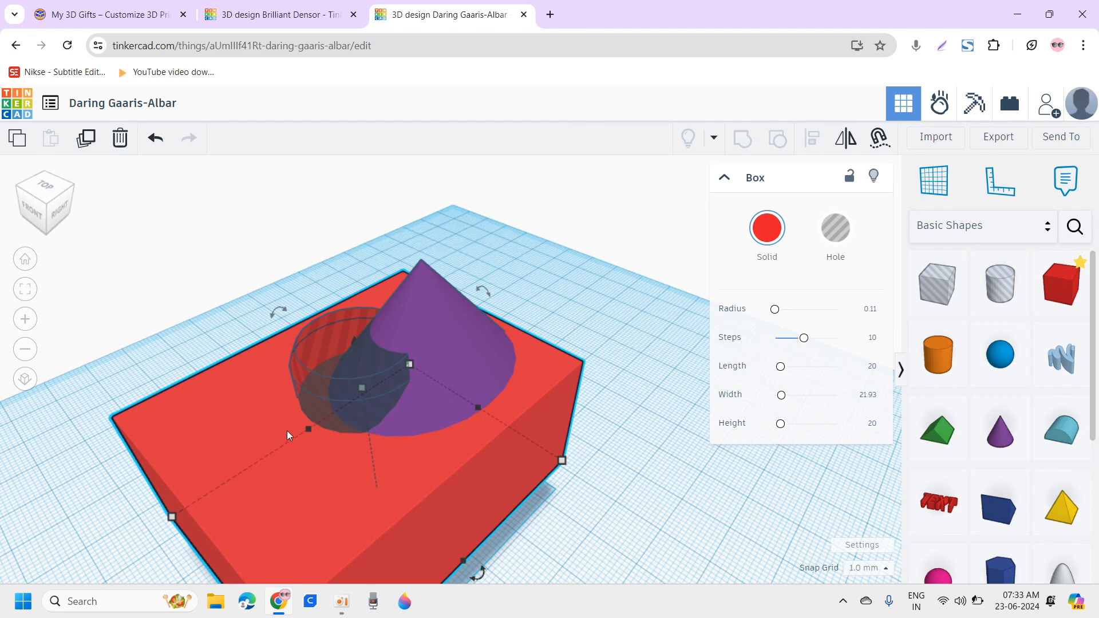
shift+click(311, 383)
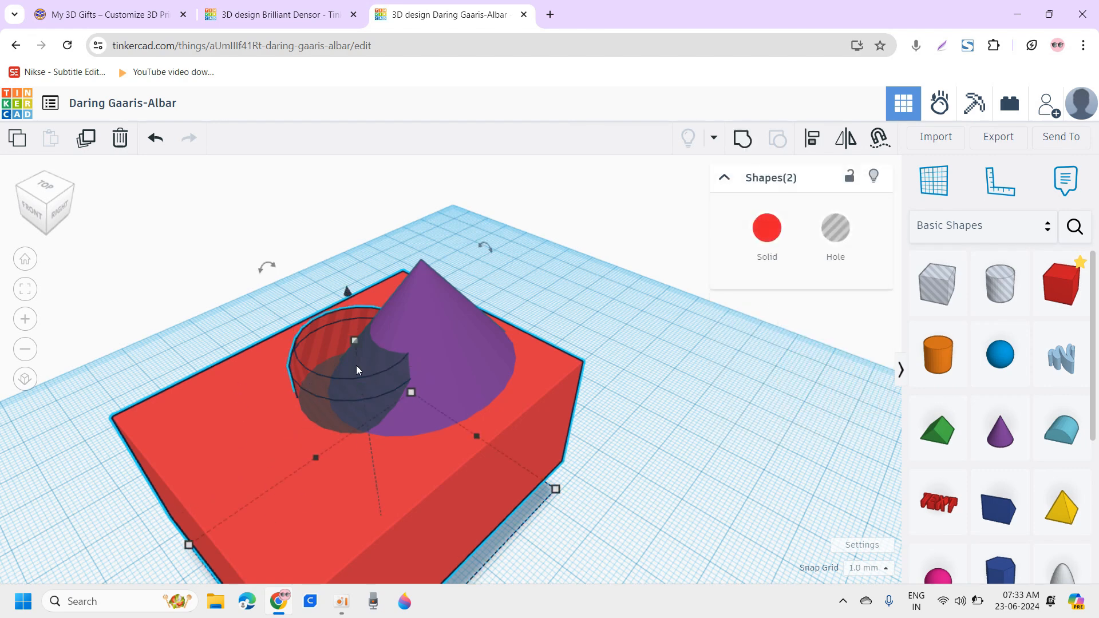
click(743, 138)
right_drag(603, 374, 544, 424)
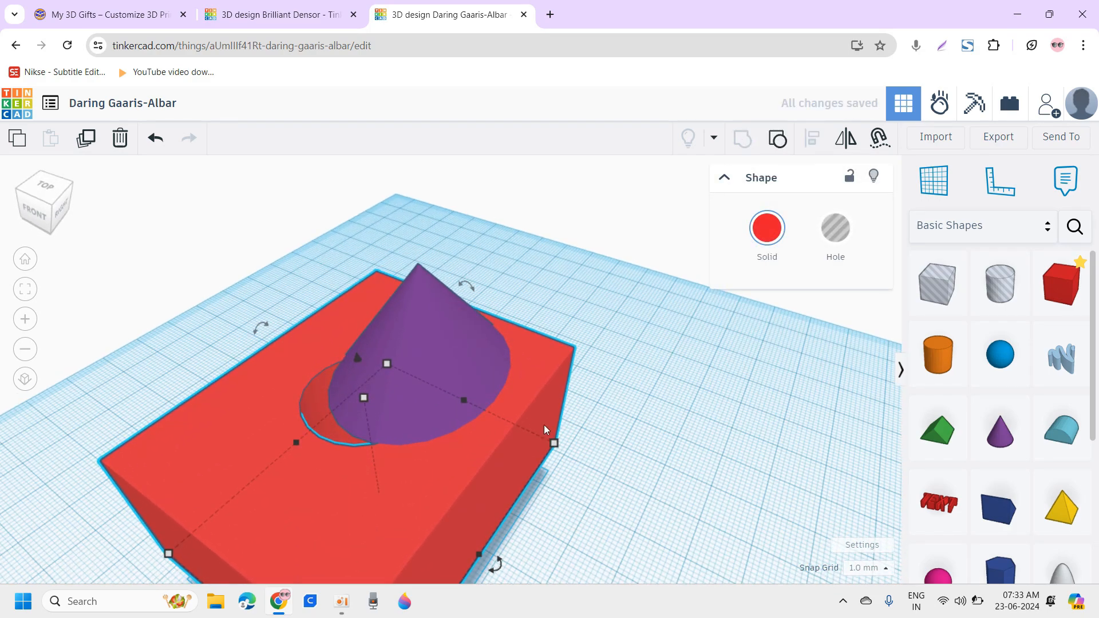
key(ctrl+z)
Group the box, the cone and the hole cylinder so that the hole cuts through both solids, and inspect the cut.
drag(166, 204, 576, 503)
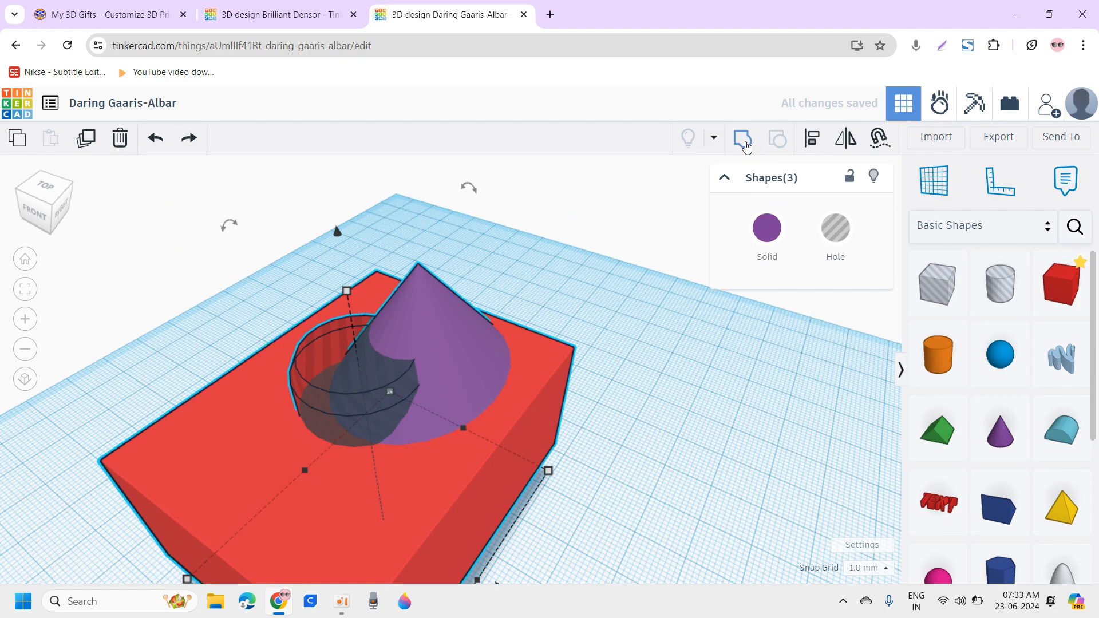
click(742, 138)
click(653, 482)
right_drag(654, 482, 675, 471)
scroll(801, 407, up, 5)
scroll(841, 394, down, 5)
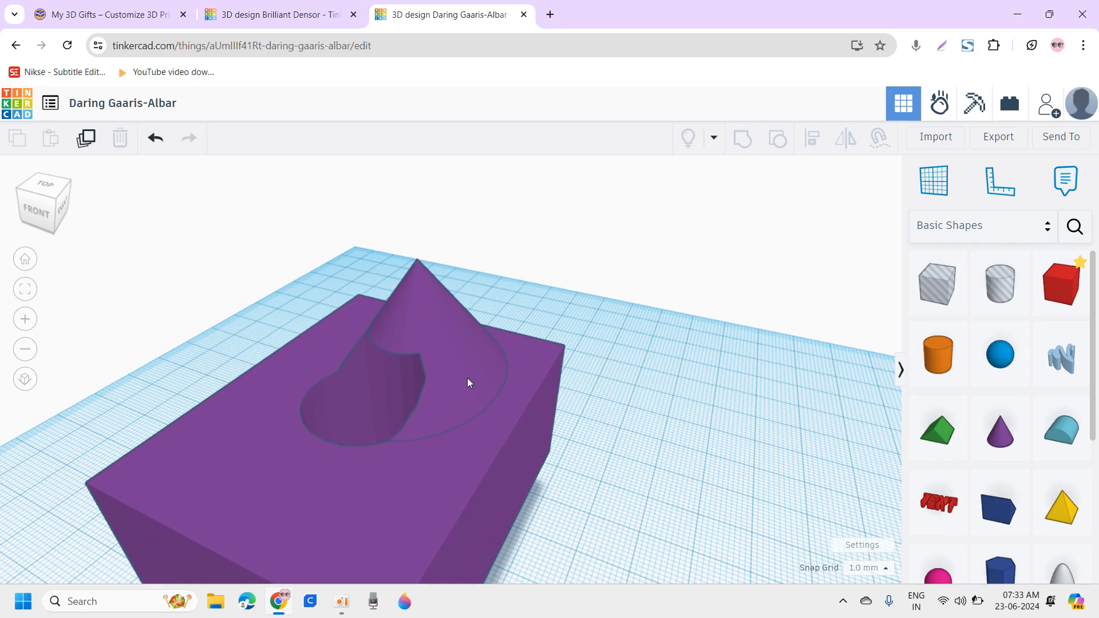
right_drag(482, 408, 604, 393)
Delete the grouped purple shape from the workplane.
click(631, 368)
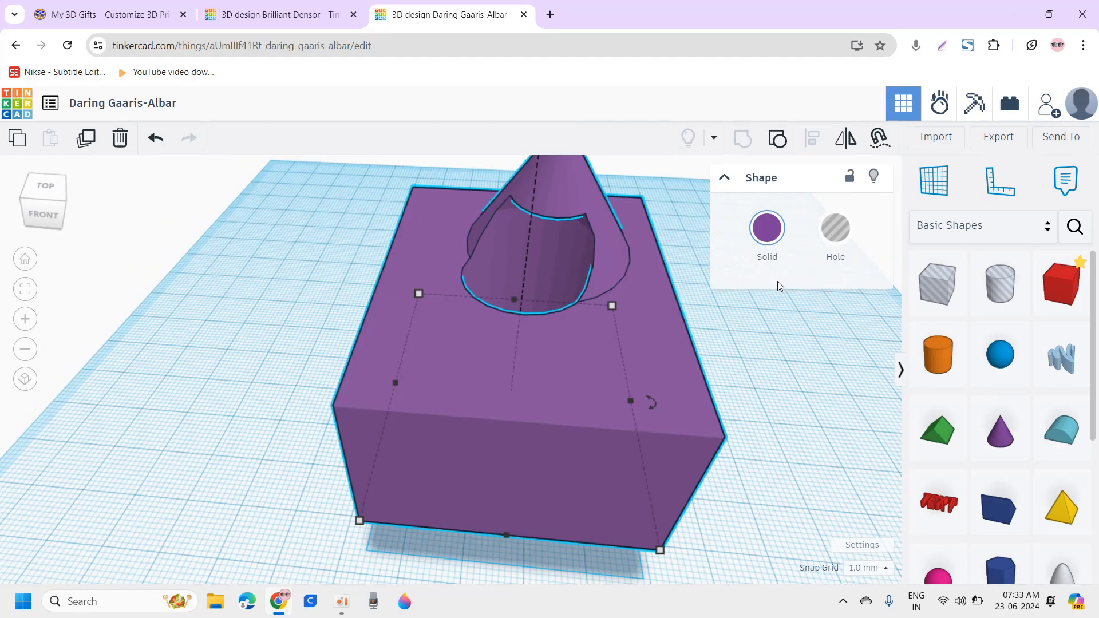
scroll(564, 313, down, 2)
scroll(563, 329, down, 3)
scroll(980, 487, down, 3)
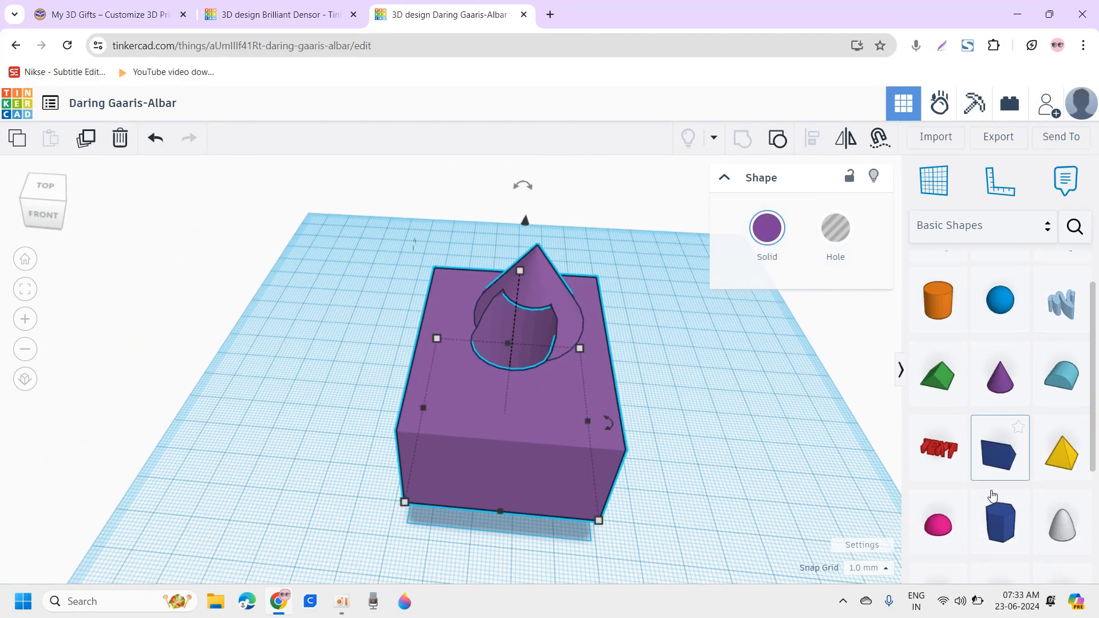
right_drag(667, 443, 599, 456)
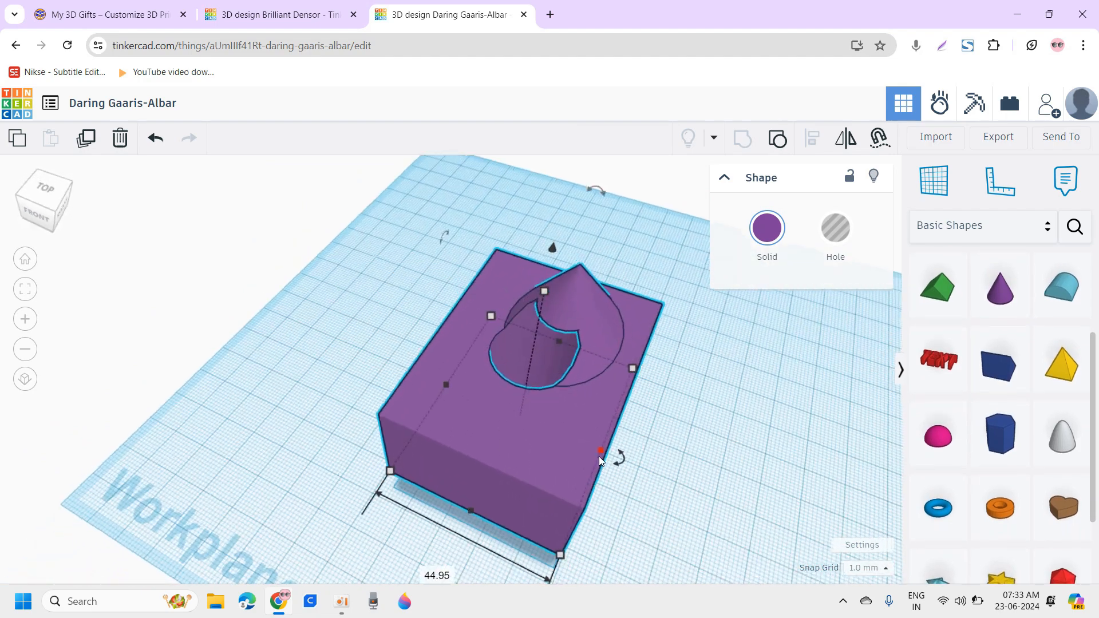
key(Delete)
Place a Text shape on the workplane and replace its wording with the person's name.
click(937, 359)
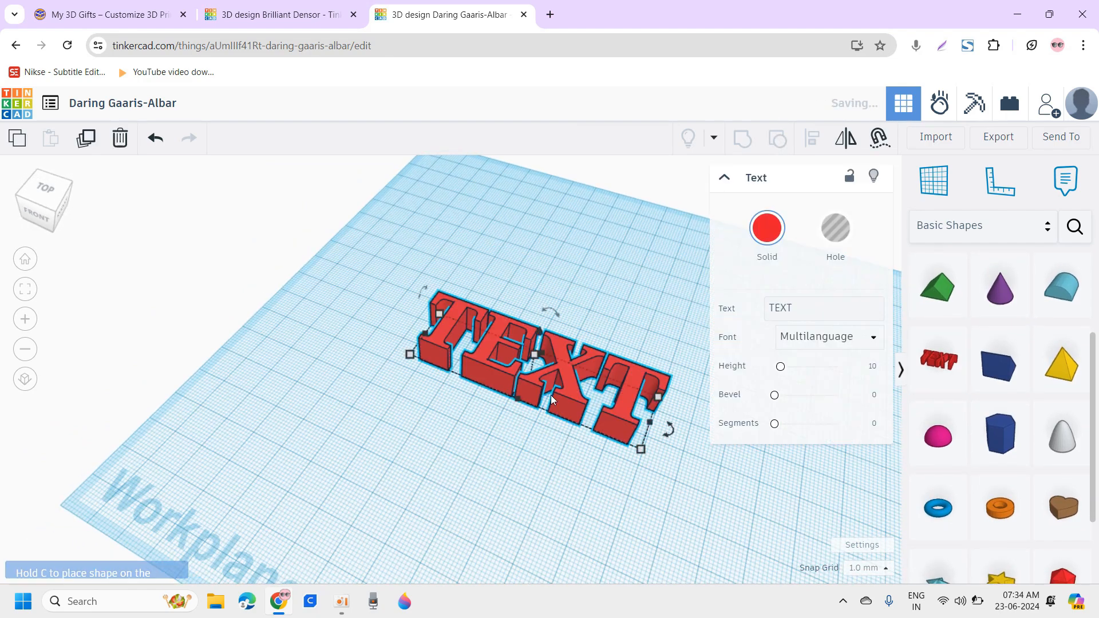
click(547, 400)
right_drag(547, 400, 687, 372)
click(801, 307)
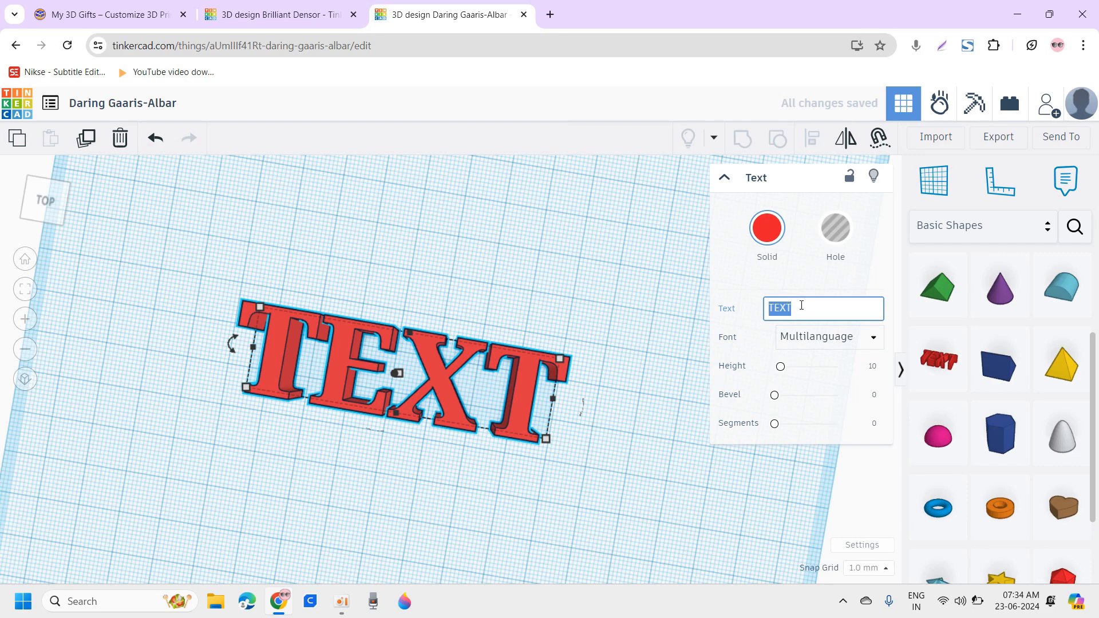
text(Muthu)
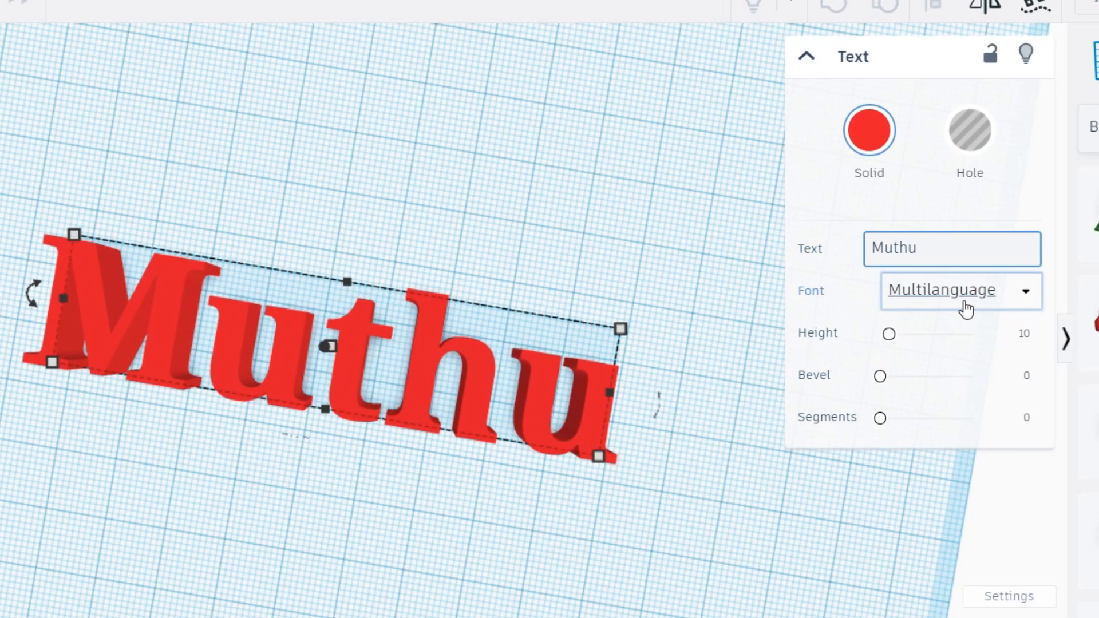
Review the fonts available for the name text and keep Multilanguage.
click(944, 297)
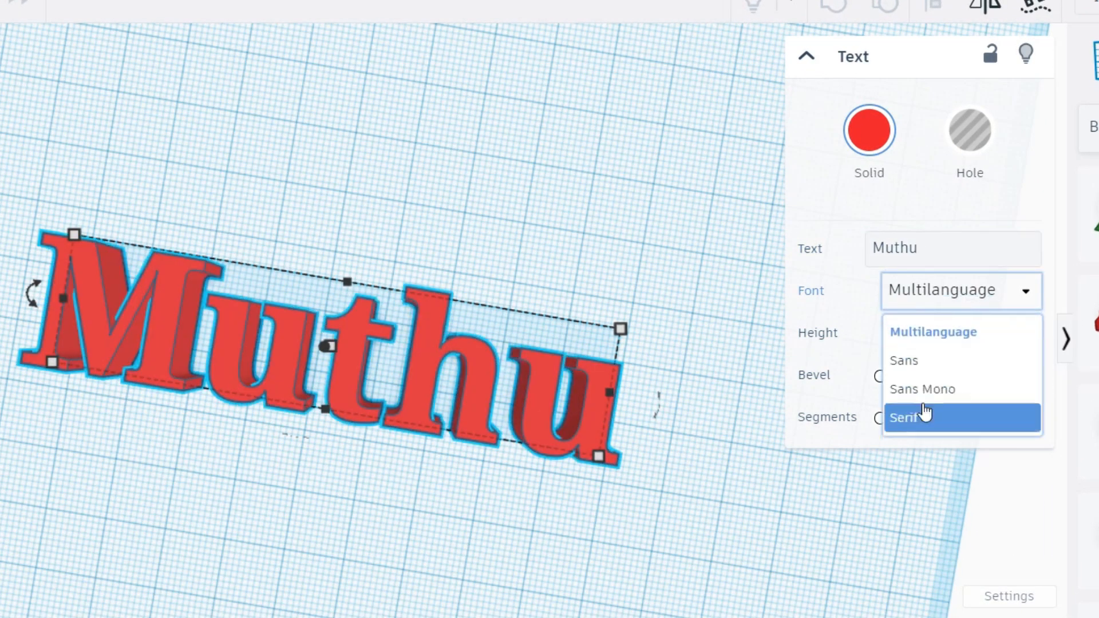
click(849, 367)
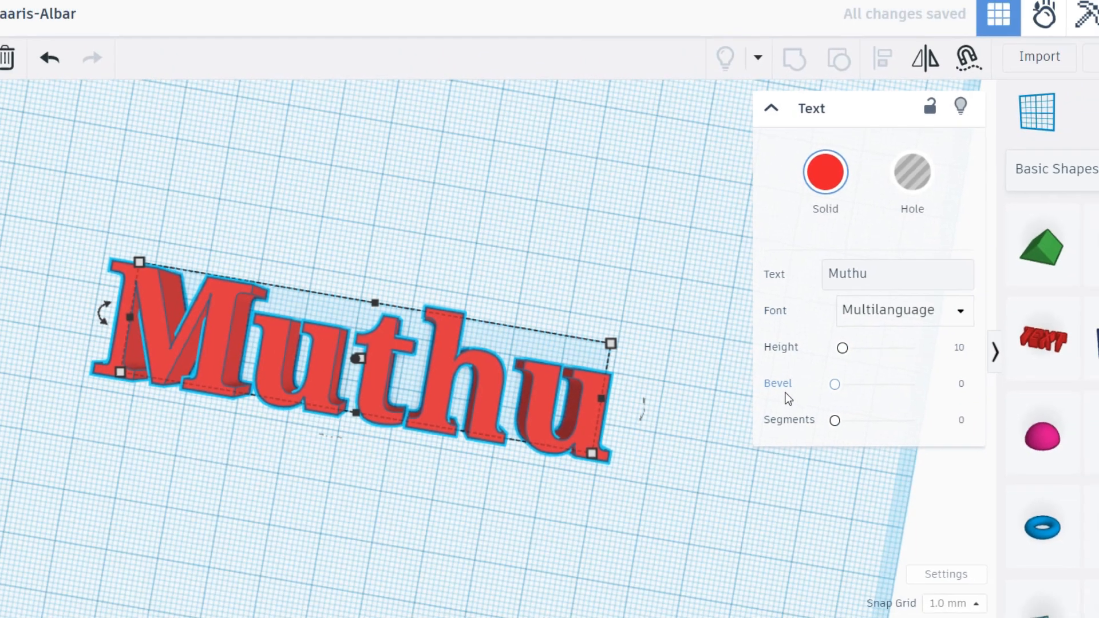
click(626, 325)
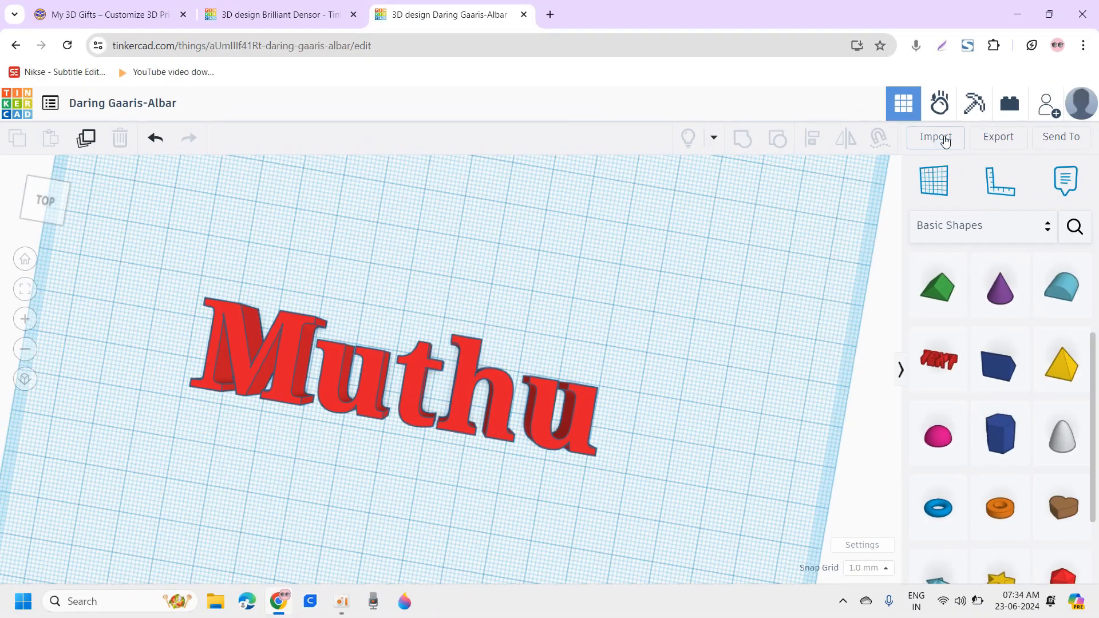
Check the supported shape import formats, and find the online-convert.com SVG converter by searching the web for "svg online converter".
click(935, 136)
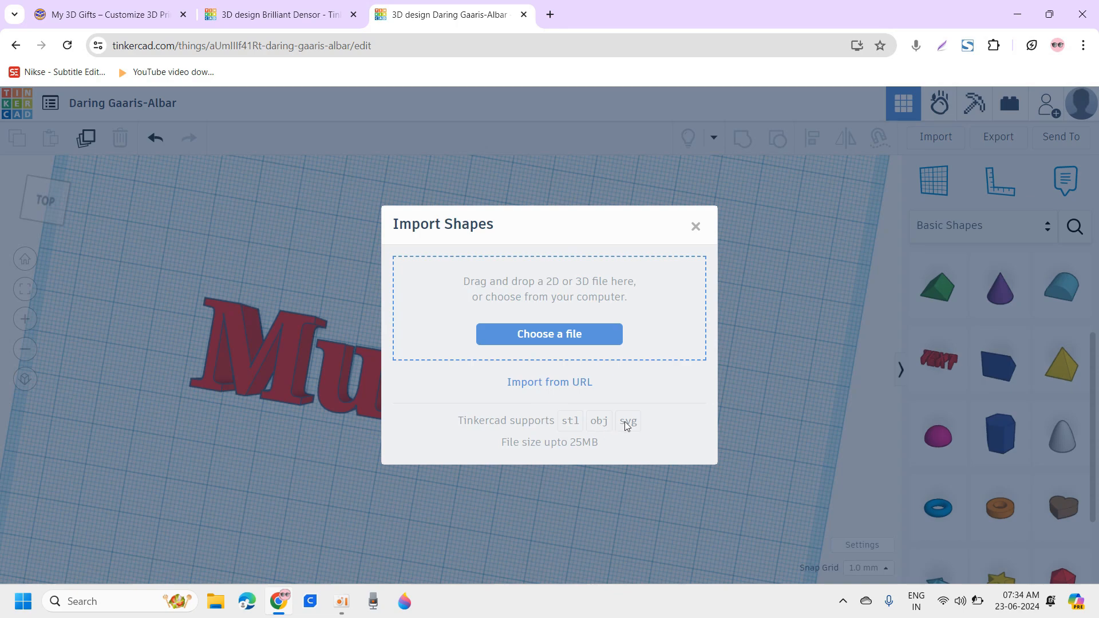
click(548, 23)
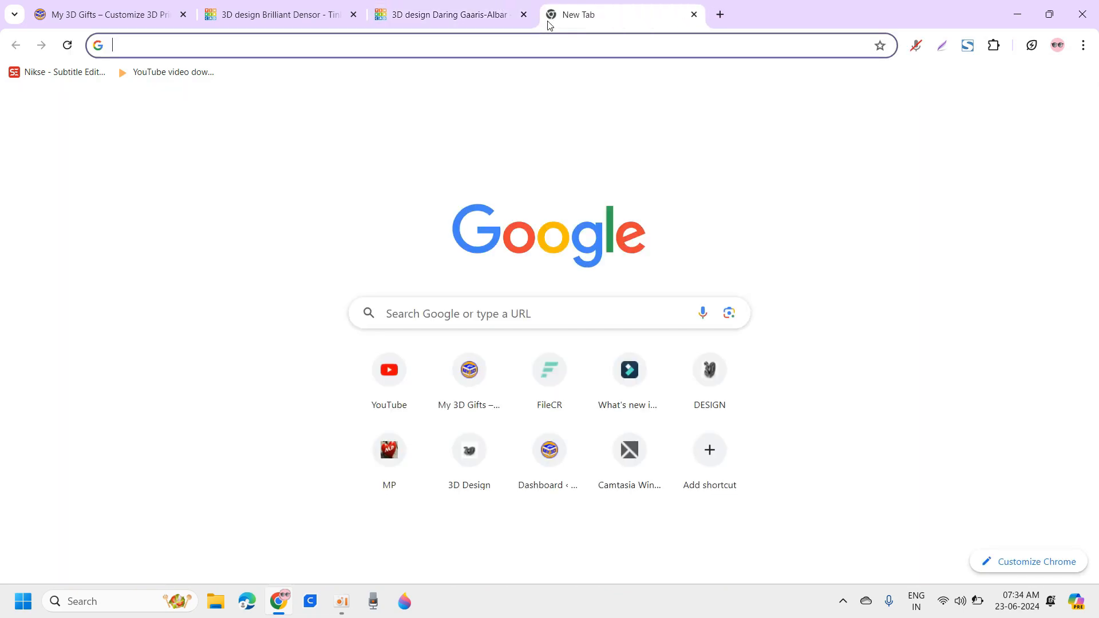
text(svg online converter)
key(Return)
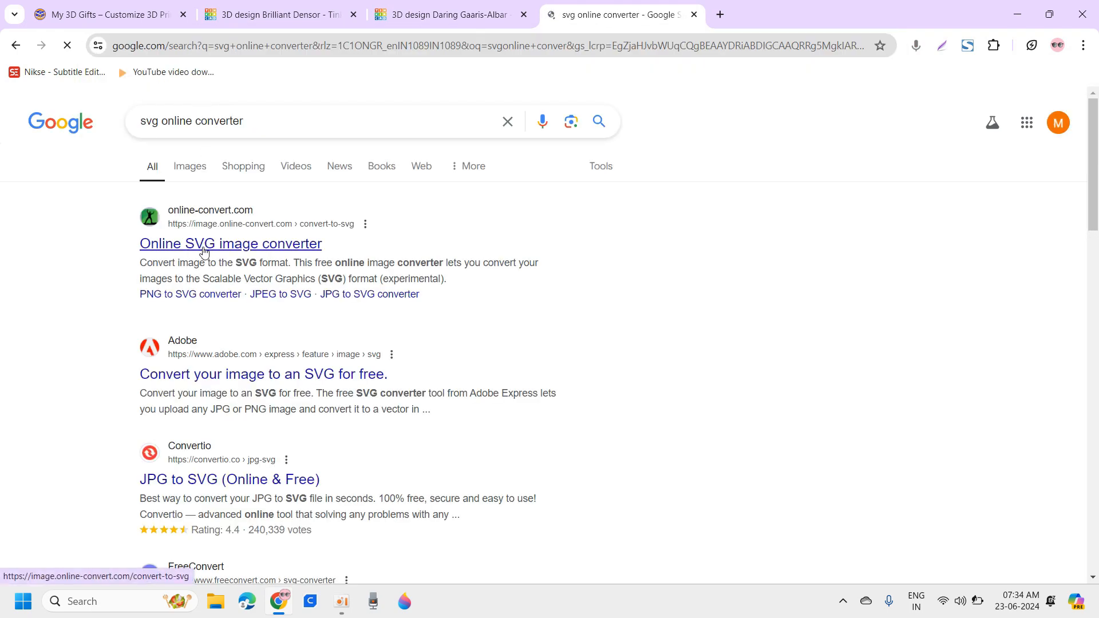
click(202, 252)
scroll(479, 406, down, 4)
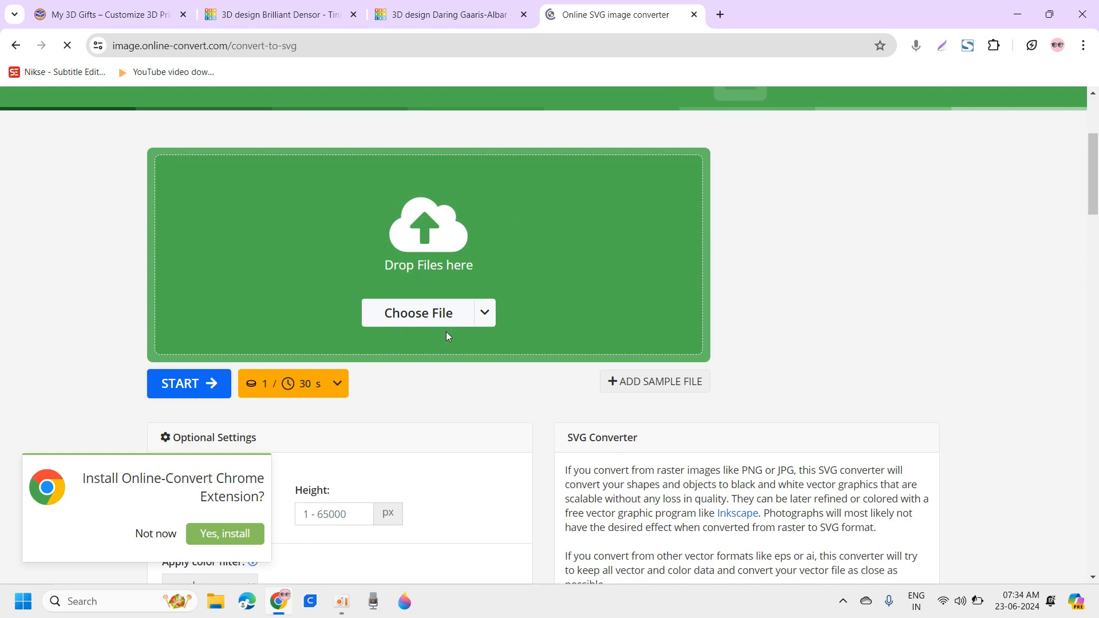
Switch back to Tinkercad, close the import dialog and place a heart shape beside the name text.
click(474, 12)
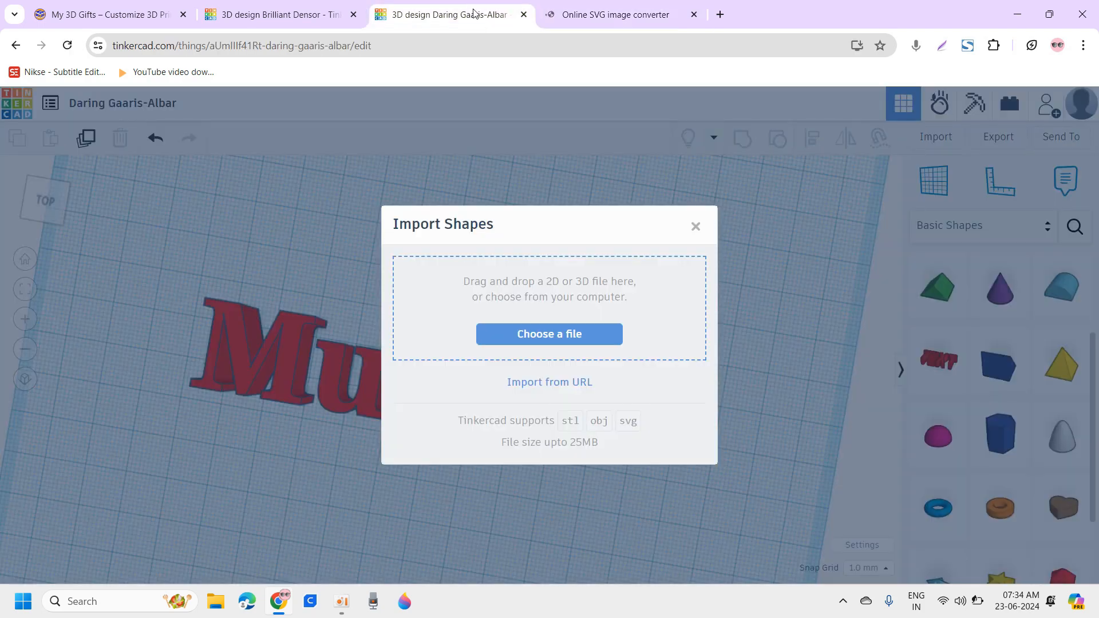
click(696, 225)
scroll(475, 428, down, 5)
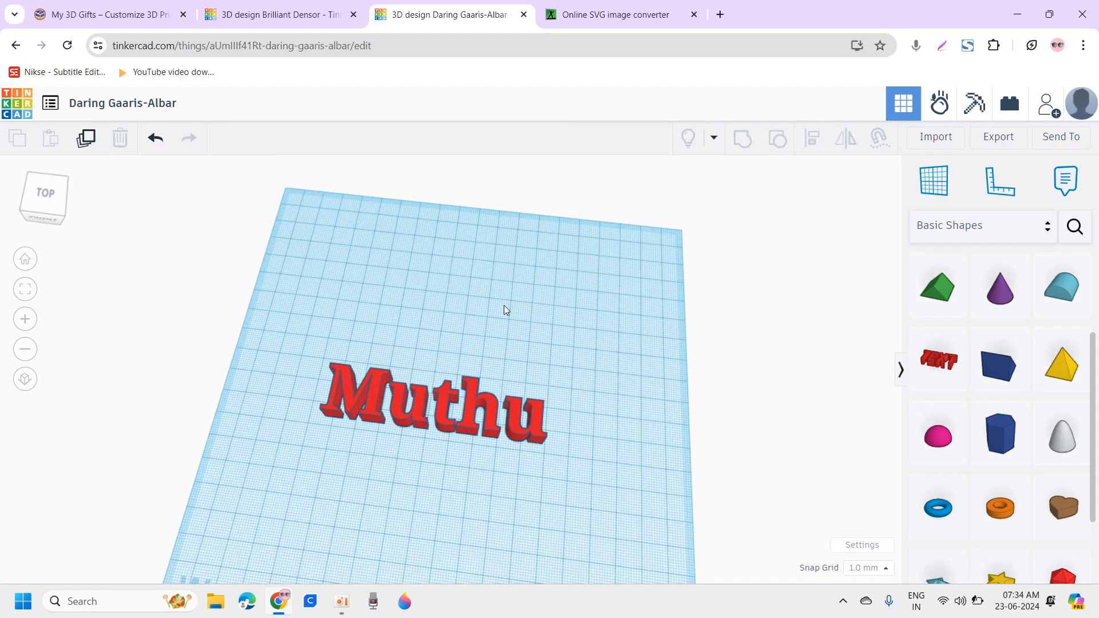
right_drag(502, 351, 720, 431)
scroll(978, 489, down, 3)
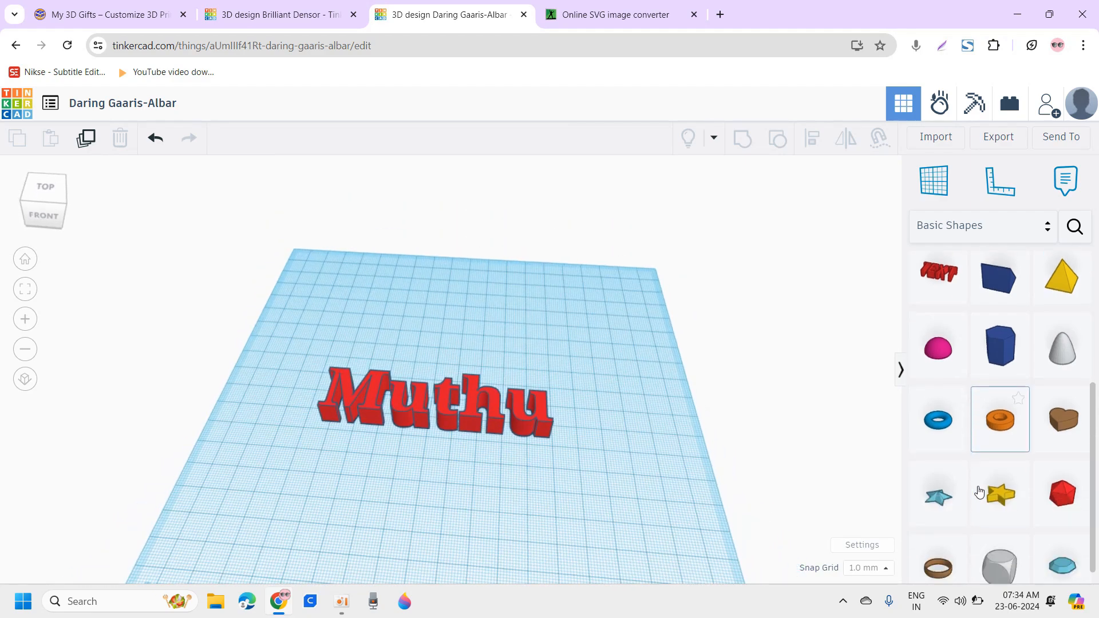
drag(1062, 399, 605, 435)
scroll(760, 475, up, 4)
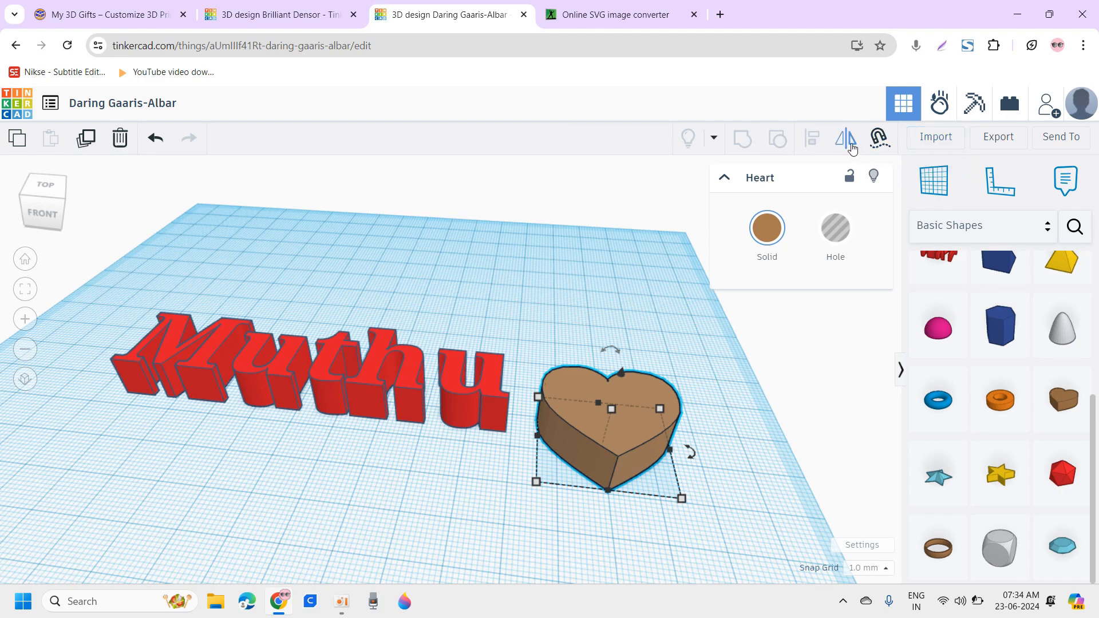
Mirror the name text along its length.
right_drag(425, 406, 454, 440)
click(479, 381)
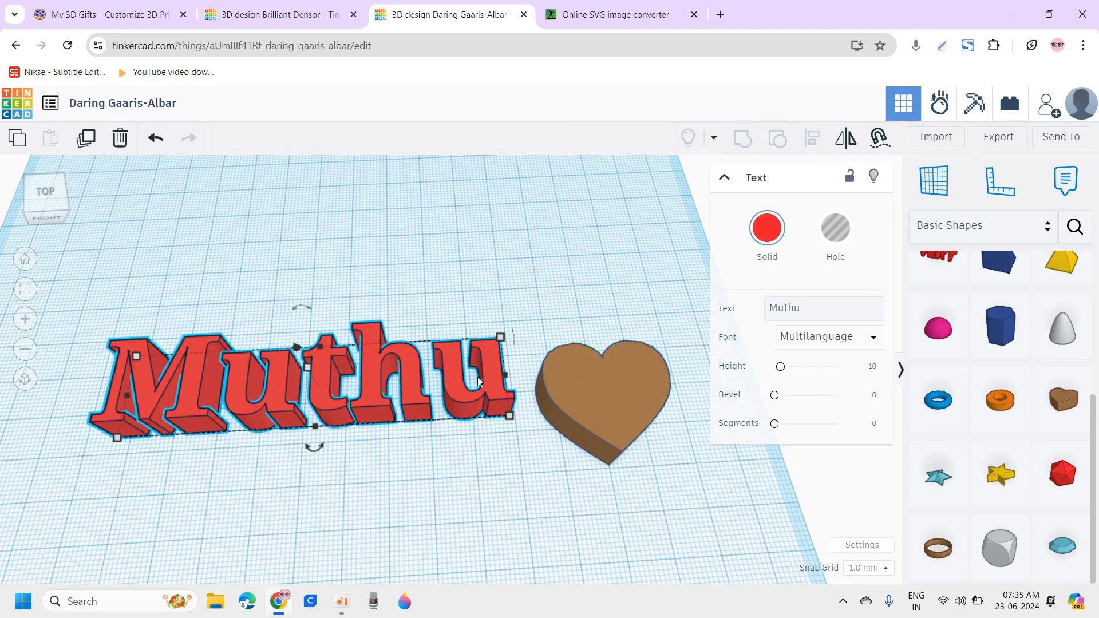
click(846, 138)
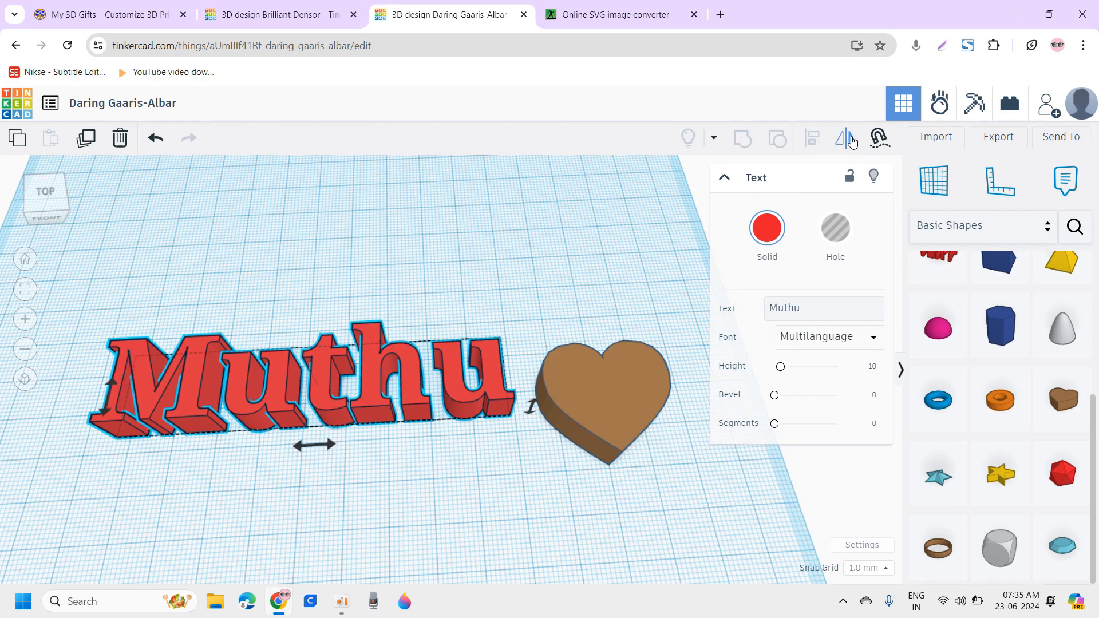
click(313, 444)
click(370, 510)
right_drag(370, 510, 531, 401)
Scale the mirrored name text down proportionally to about 19.7 by 4.6 mm and set it apart from the heart.
click(452, 438)
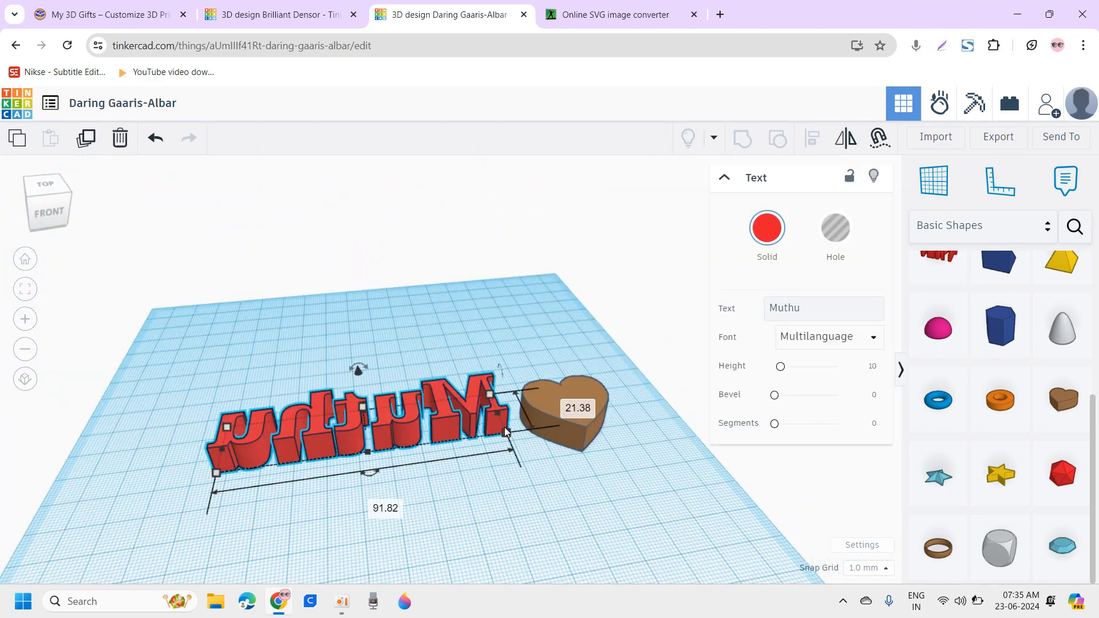
drag(466, 438, 402, 462)
shift+drag(604, 441, 259, 419)
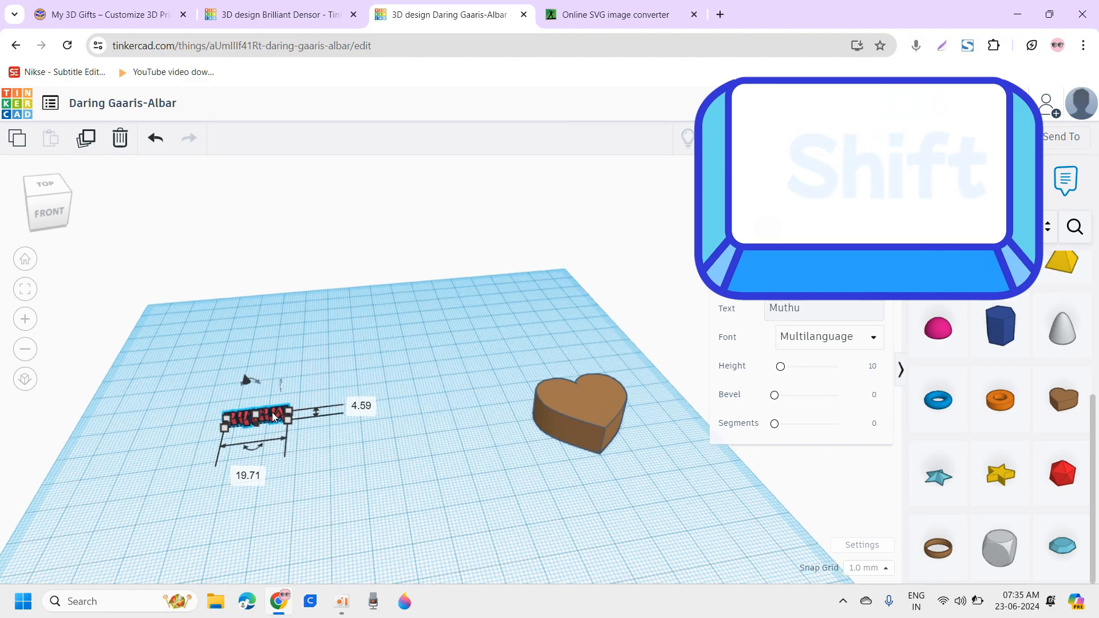
Mirror the small name text again so that it reads normally.
scroll(260, 420, up, 5)
right_drag(259, 419, 281, 486)
click(847, 139)
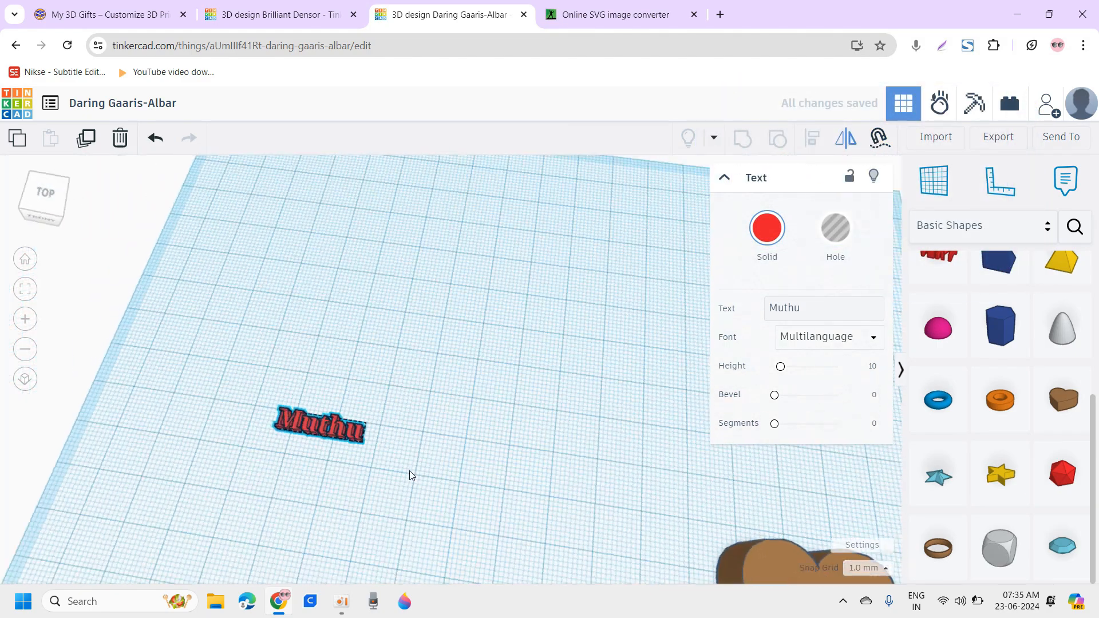
click(515, 448)
Position the name text on the heart, sunk into its surface, and turn it into a hole.
scroll(421, 371, up, 3)
right_drag(421, 369, 482, 307)
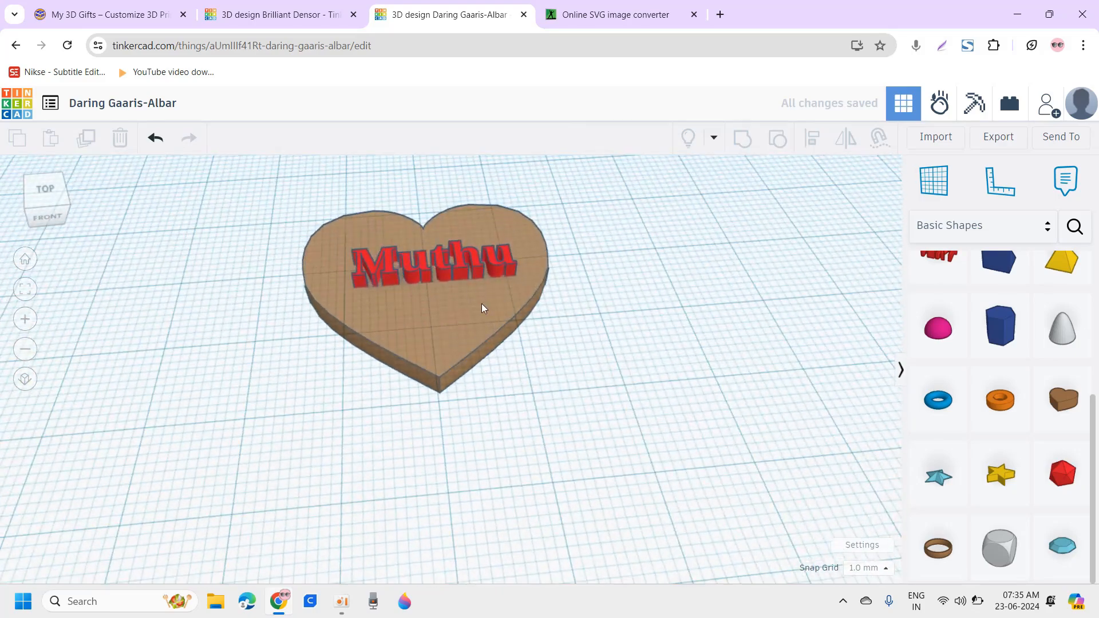
click(475, 257)
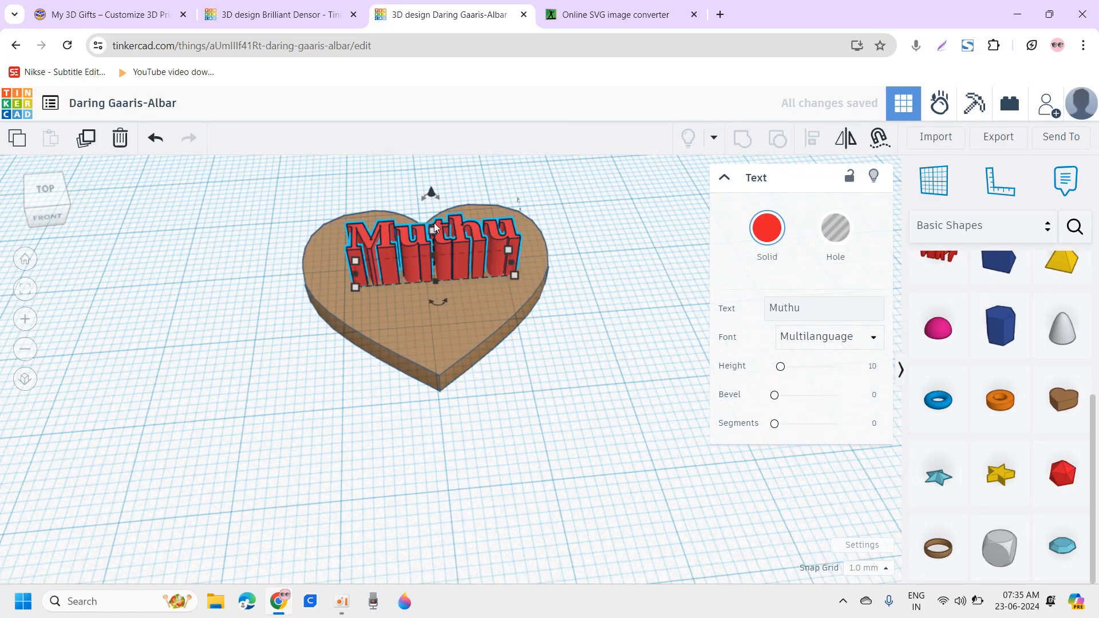
drag(431, 193, 431, 226)
click(836, 227)
Group the heart with the text hole to cut the name through it, and inspect the cut-out letters.
drag(270, 202, 646, 452)
click(742, 138)
click(644, 356)
scroll(476, 366, up, 6)
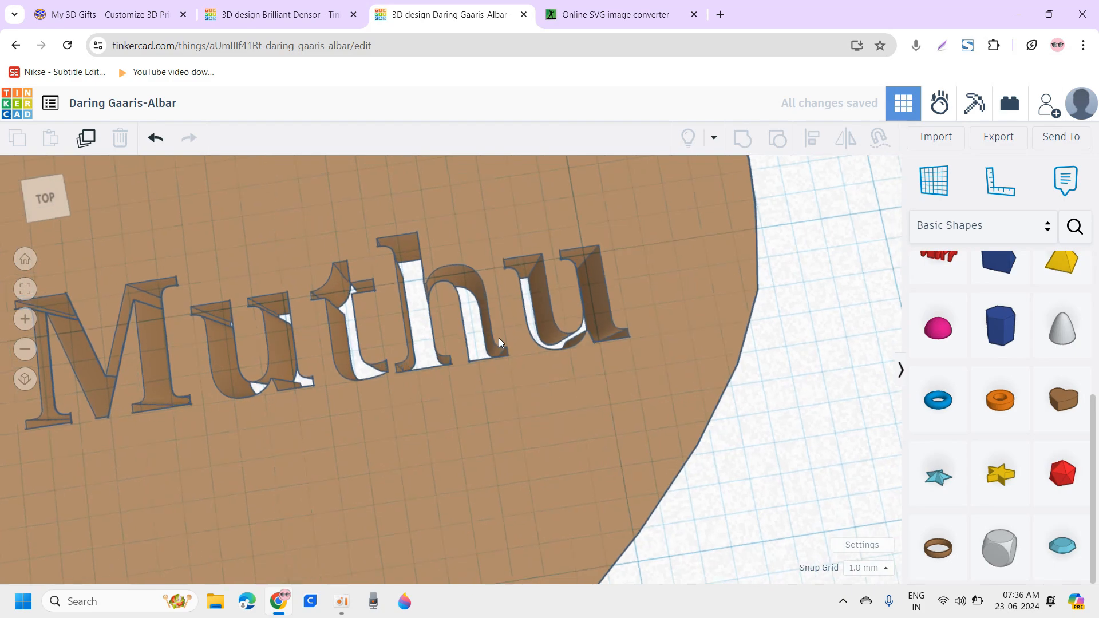
scroll(499, 341, down, 6)
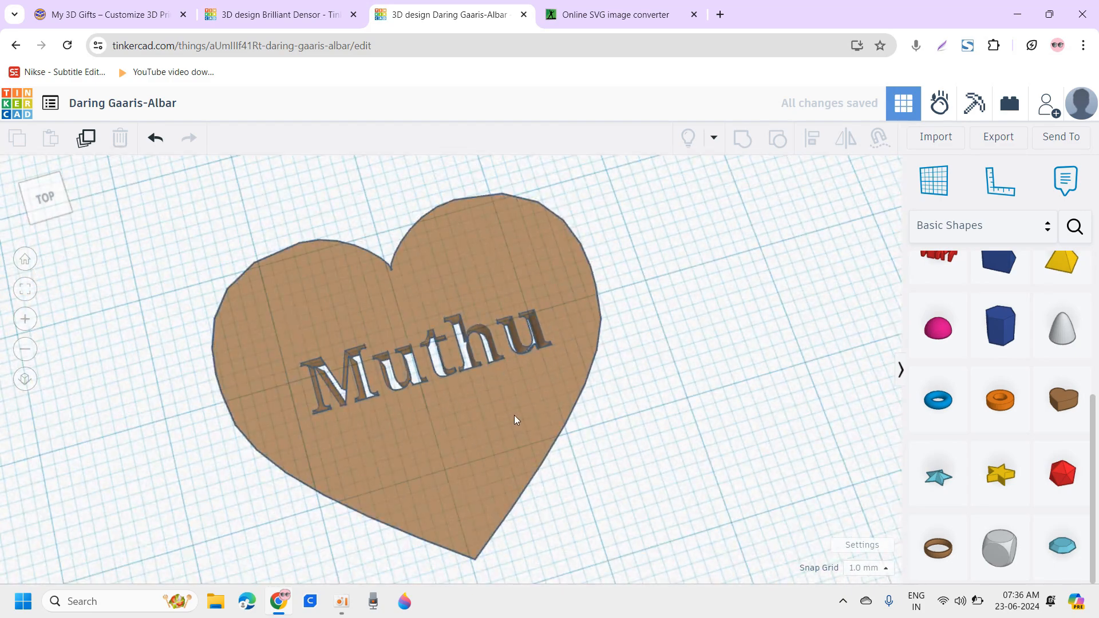
Ungroup the heart from its text hole and change the text to the letter P.
click(507, 419)
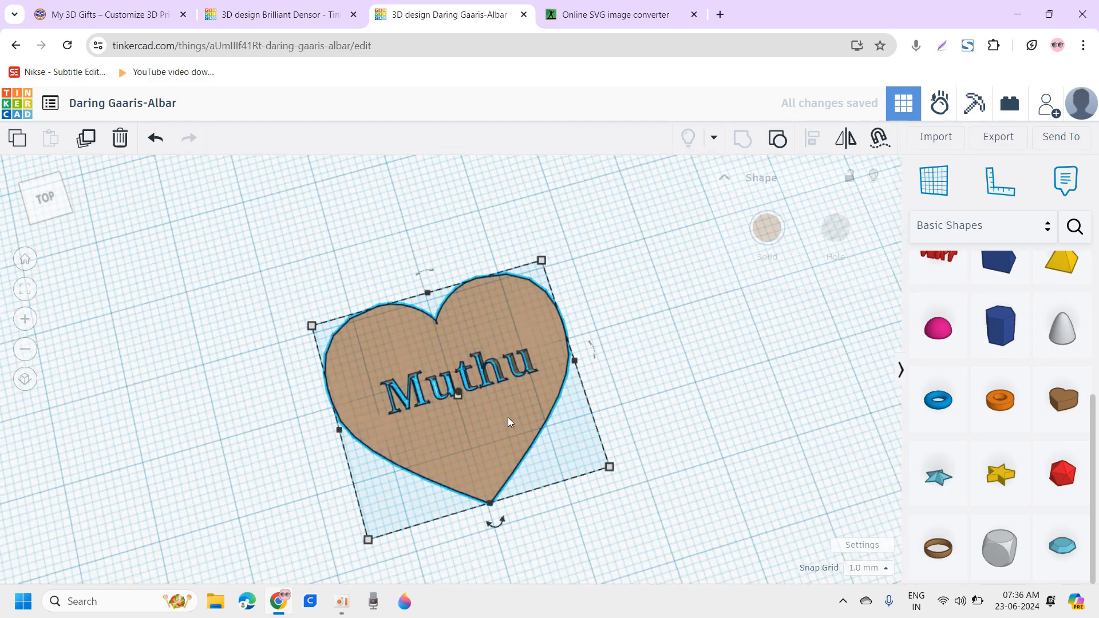
click(691, 495)
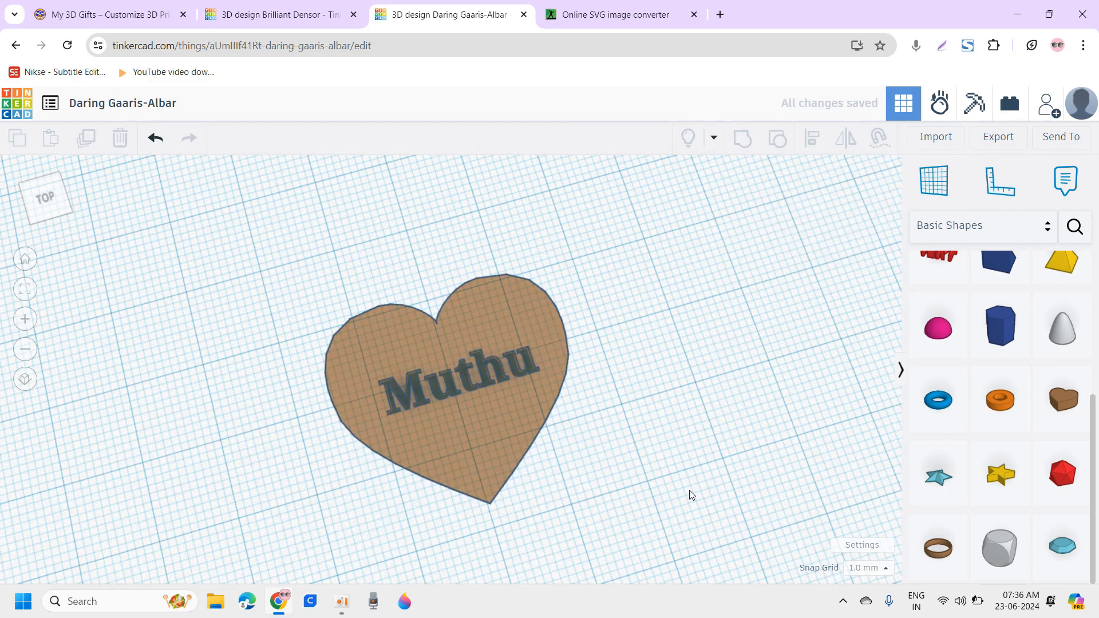
right_drag(691, 495, 503, 424)
click(503, 420)
click(819, 309)
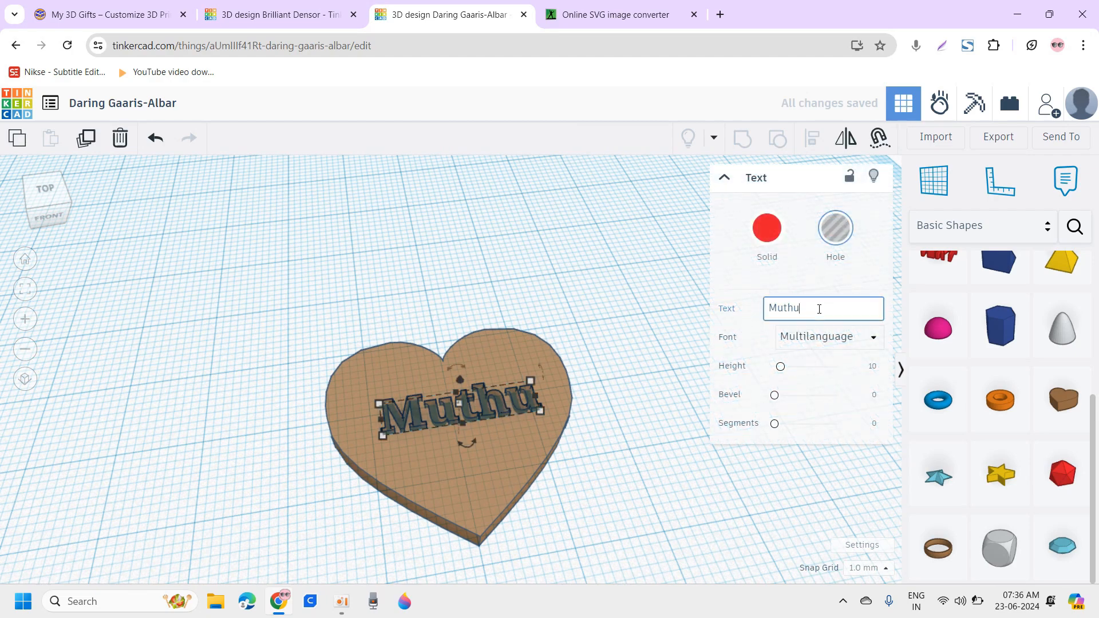
text(P)
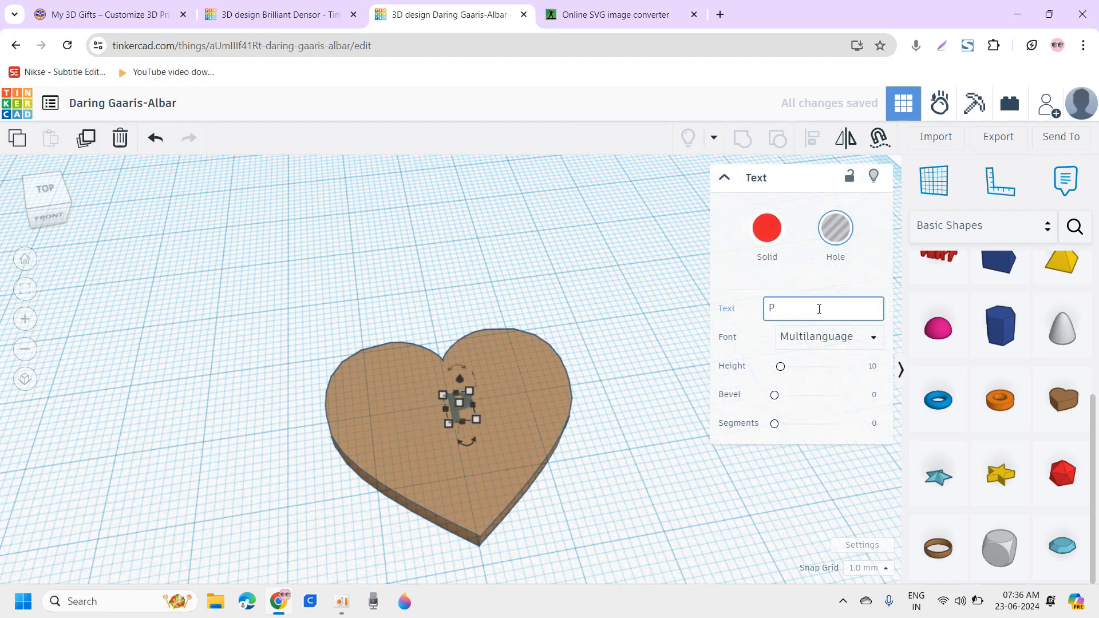
click(658, 516)
Browse the categories of the shapes library, from Basic Shapes to Shape Generators.
scroll(1005, 466, down, 1)
scroll(1001, 290, up, 5)
click(984, 226)
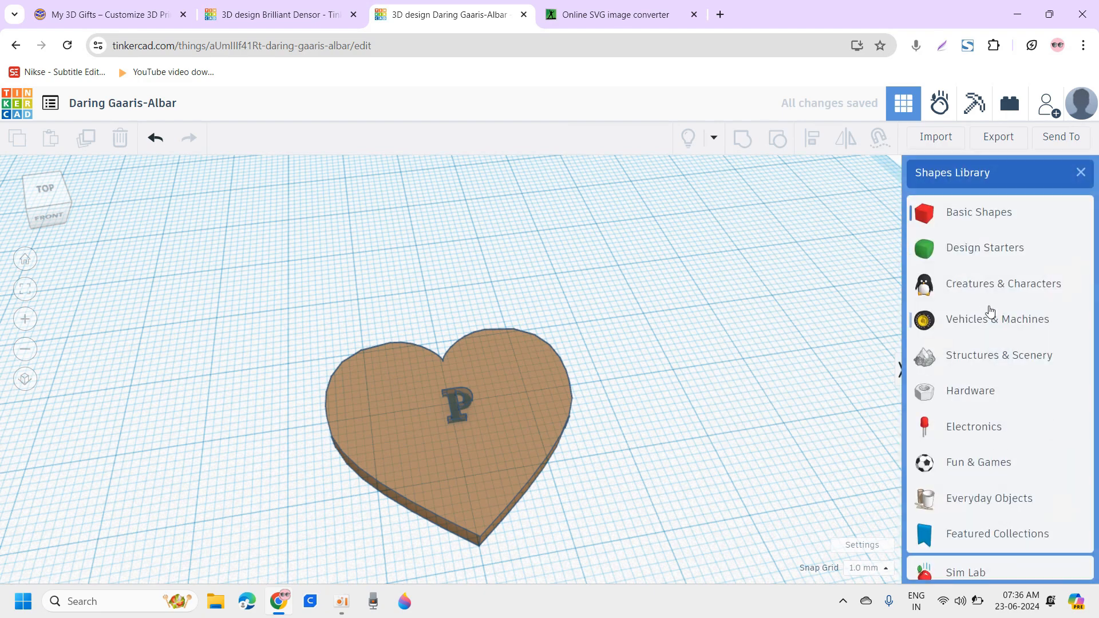
scroll(988, 332, down, 2)
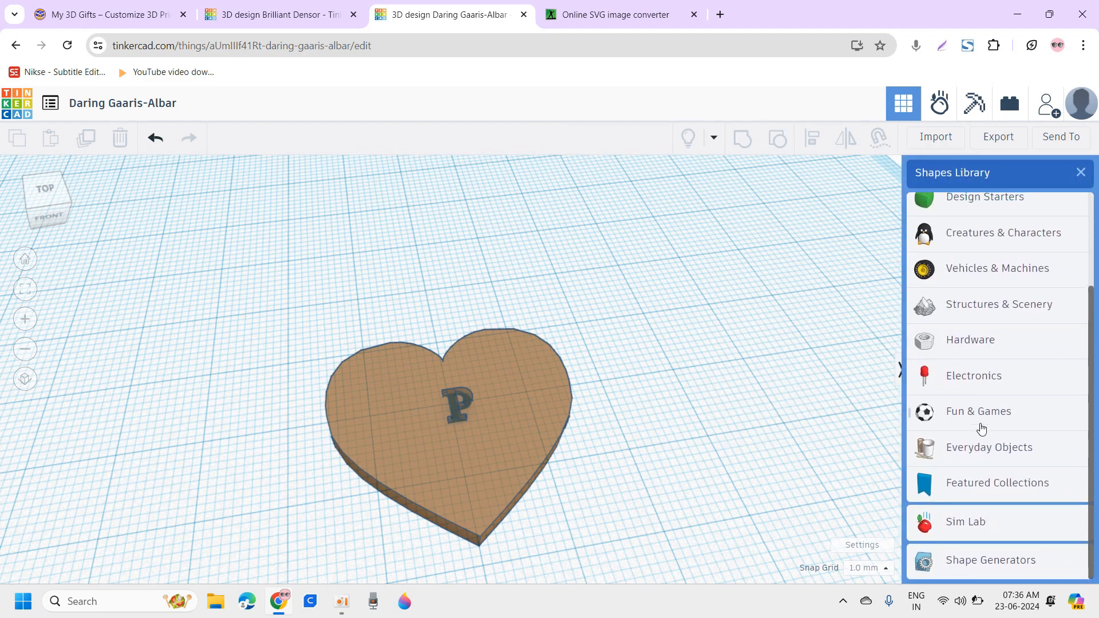
scroll(980, 445, down, 1)
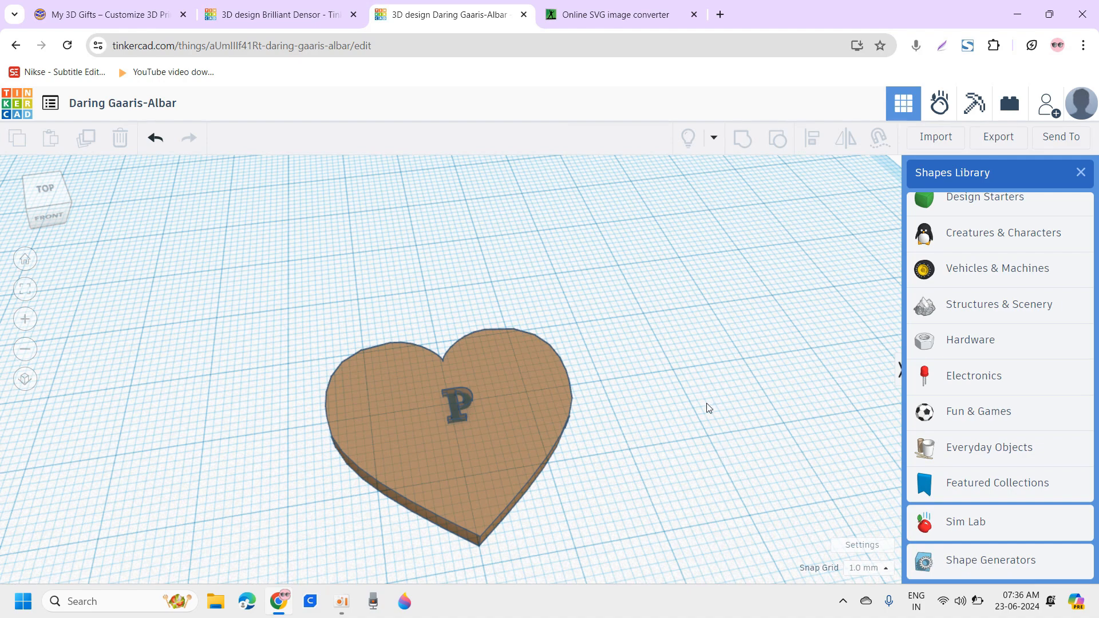
click(712, 365)
Lock the heart, and hide both the heart and the purple cone.
right_drag(746, 367, 729, 391)
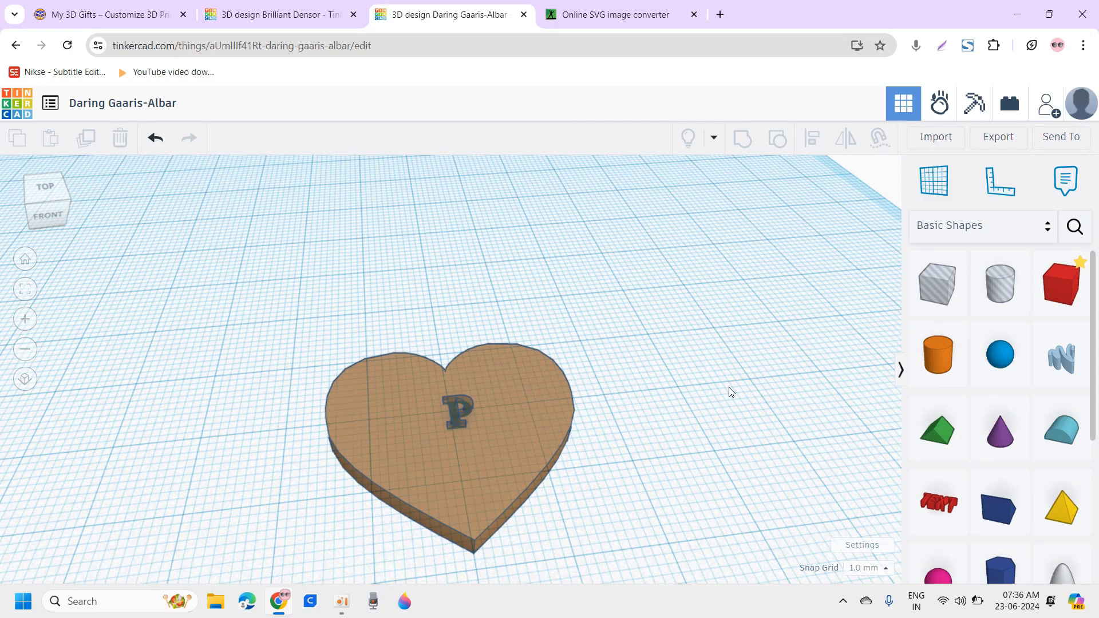
scroll(728, 388, down, 2)
click(562, 414)
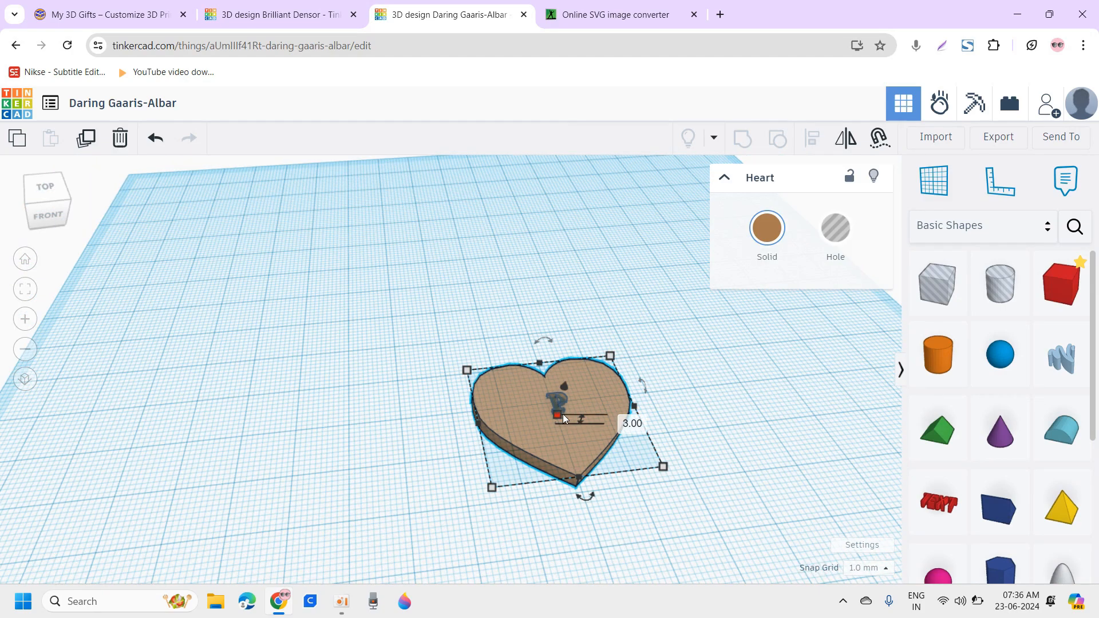
click(849, 176)
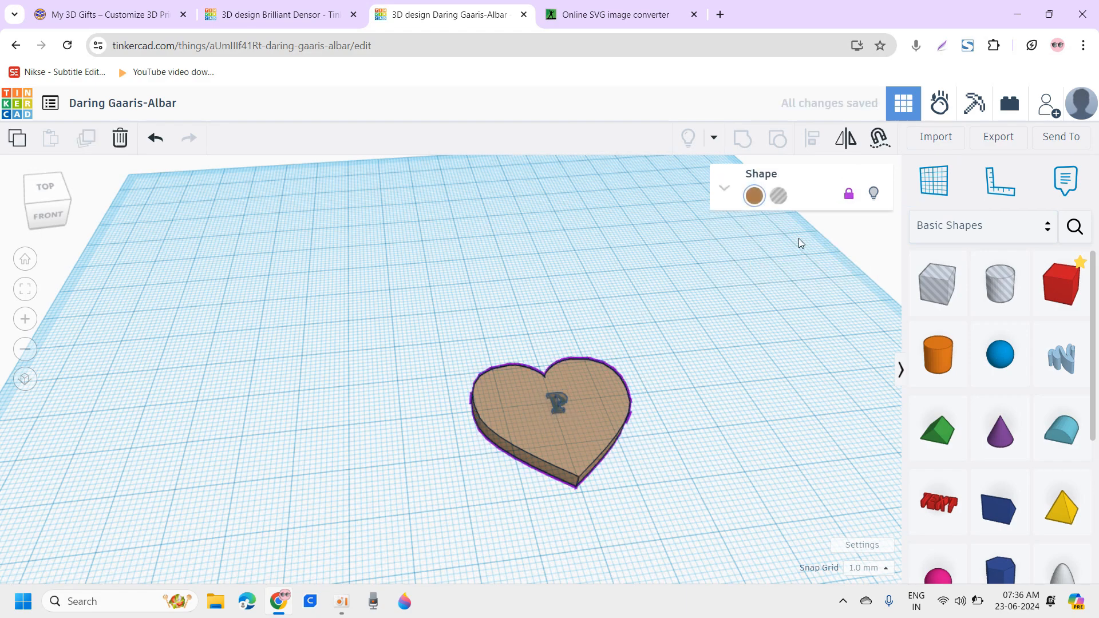
click(872, 195)
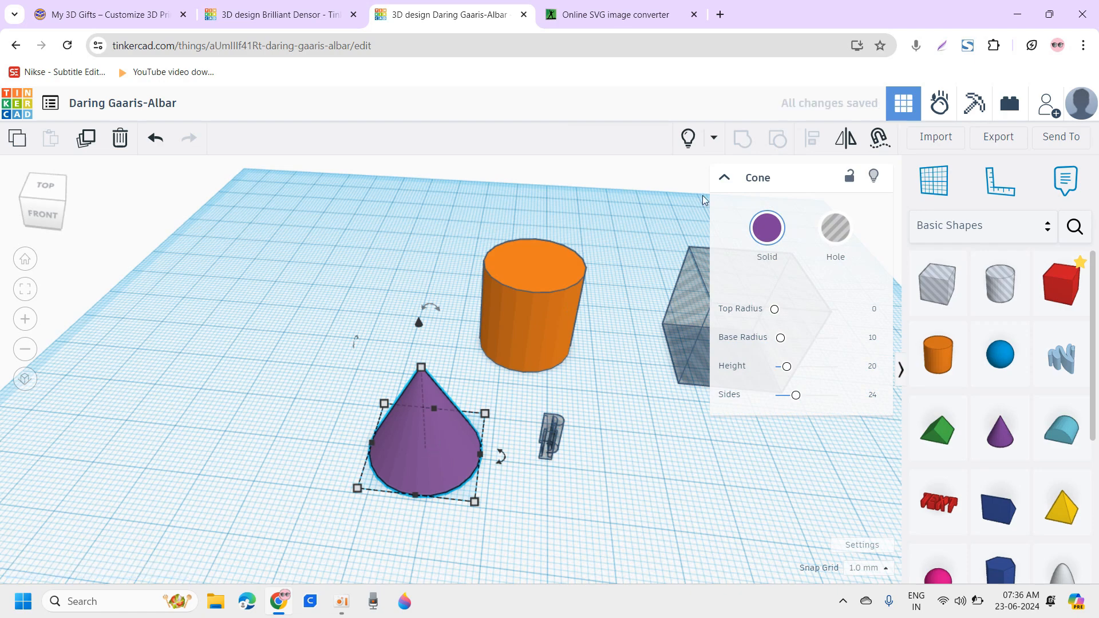
click(873, 177)
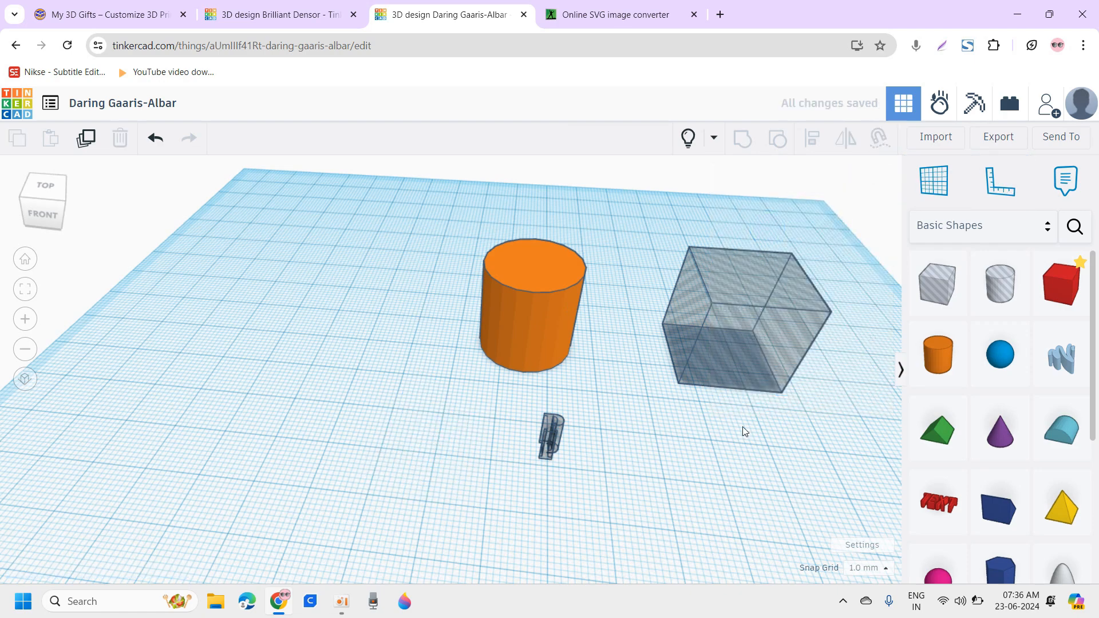
Show all hidden shapes on the workplane again.
click(715, 139)
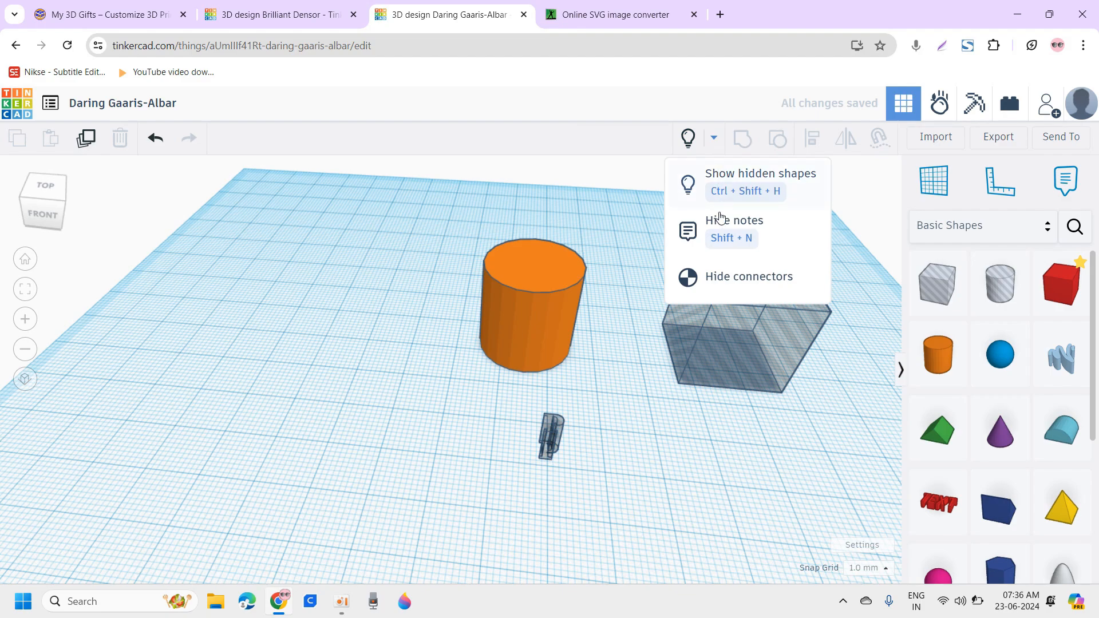
click(736, 185)
right_drag(617, 464, 596, 476)
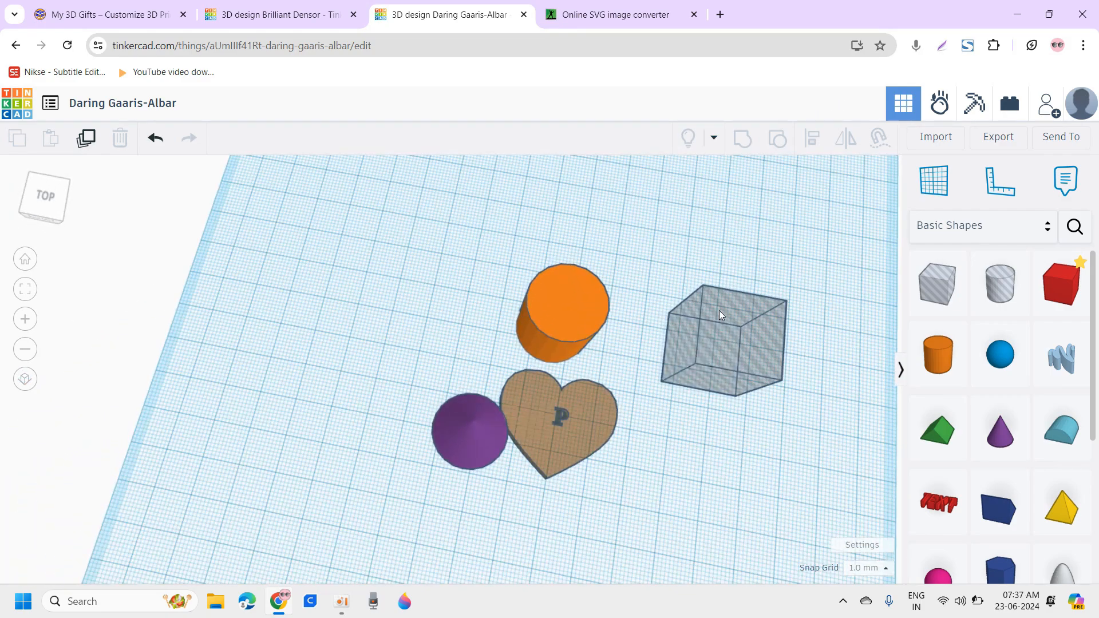
click(718, 310)
middle_drag(733, 561, 481, 495)
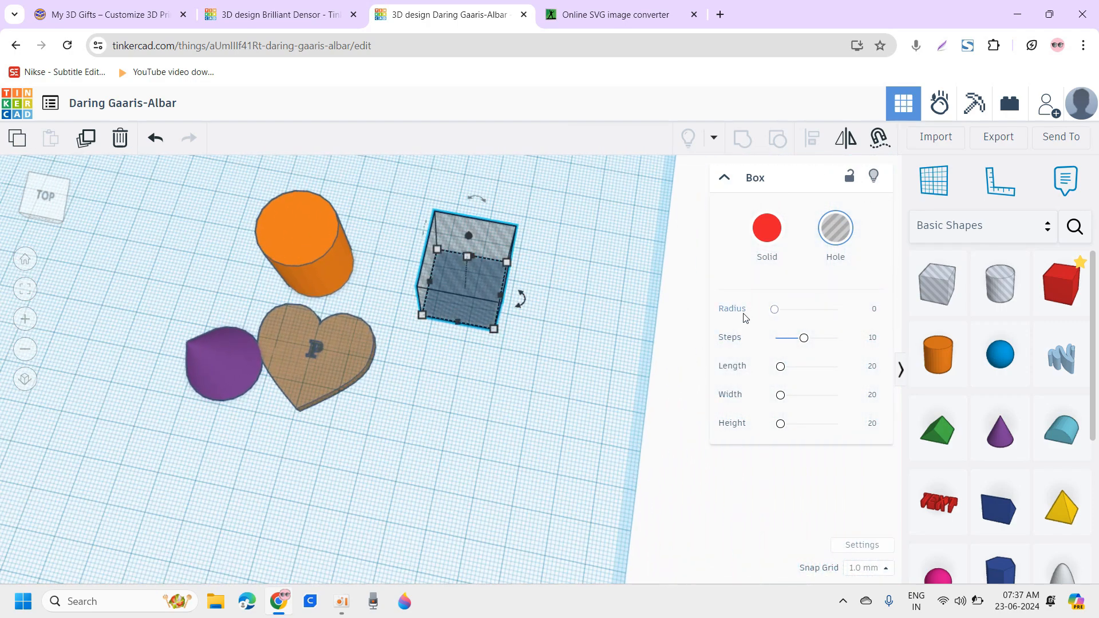
scroll(1007, 400, down, 4)
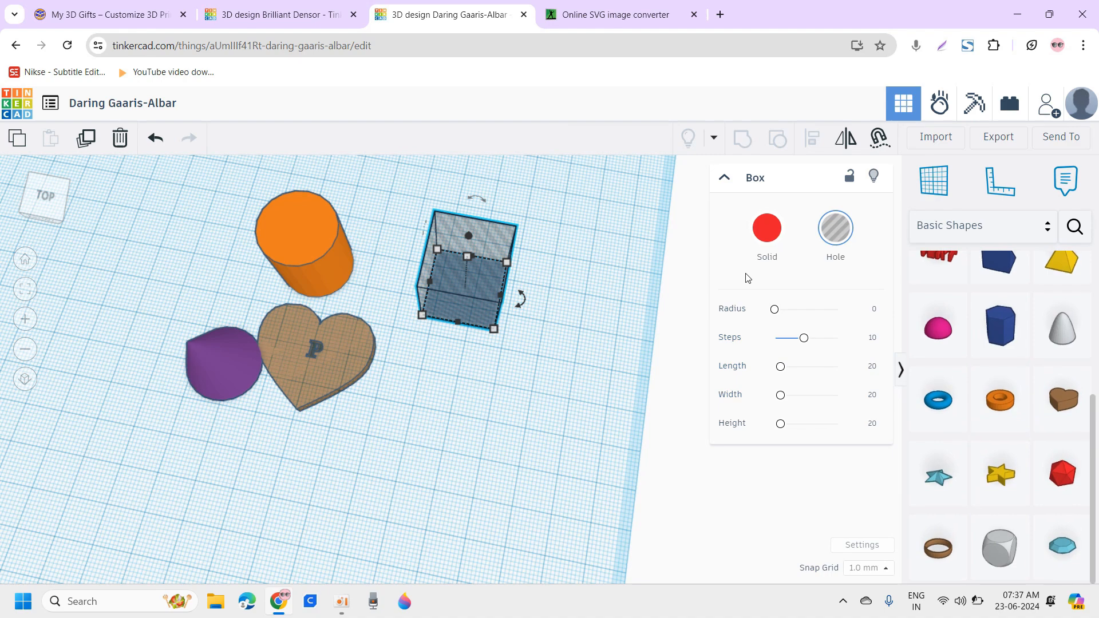
mouse_move(589, 407)
right_down()
mouse_move(633, 349)
mouse_move(588, 420)
right_up()
click(588, 420)
middle_drag(467, 420, 670, 435)
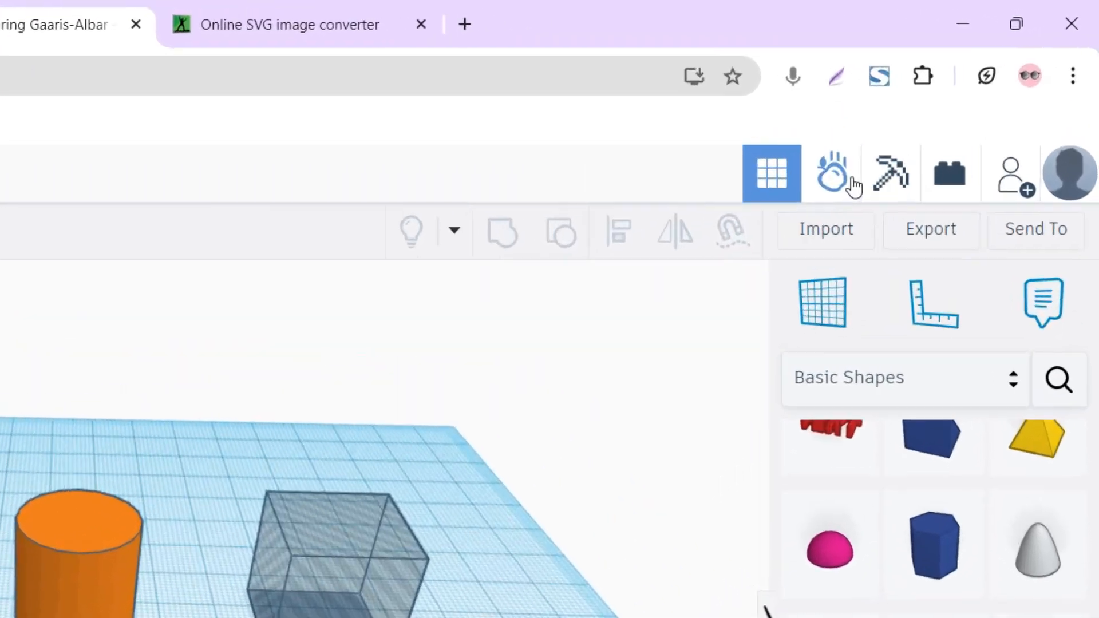
Switch the design to Sim Lab and run the physics simulation of the sphere and the other shapes.
click(942, 107)
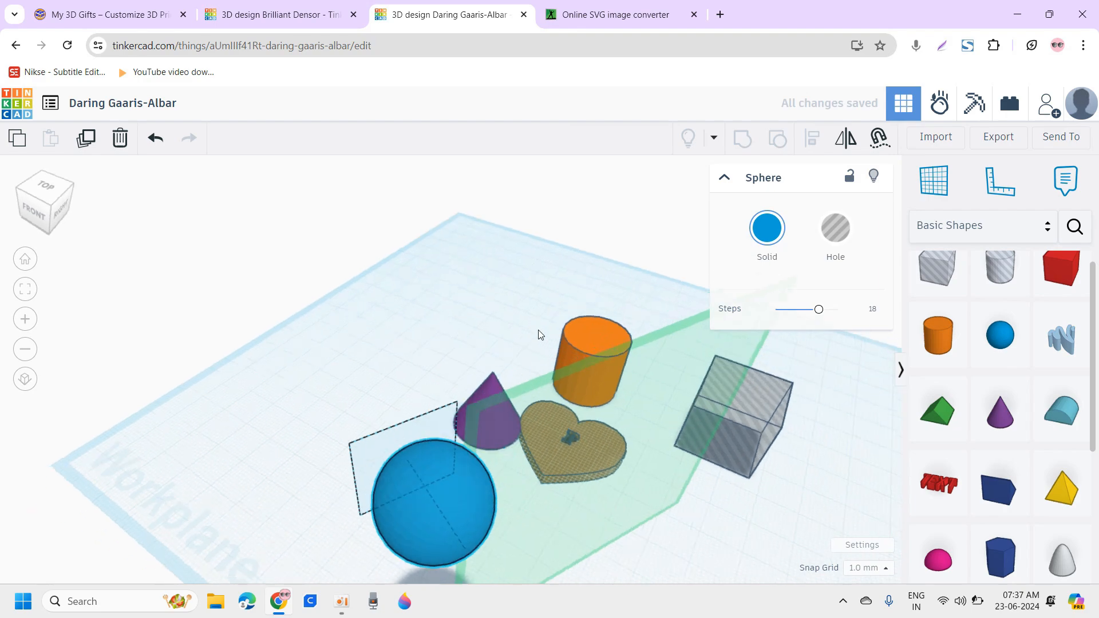
right_drag(538, 330, 524, 308)
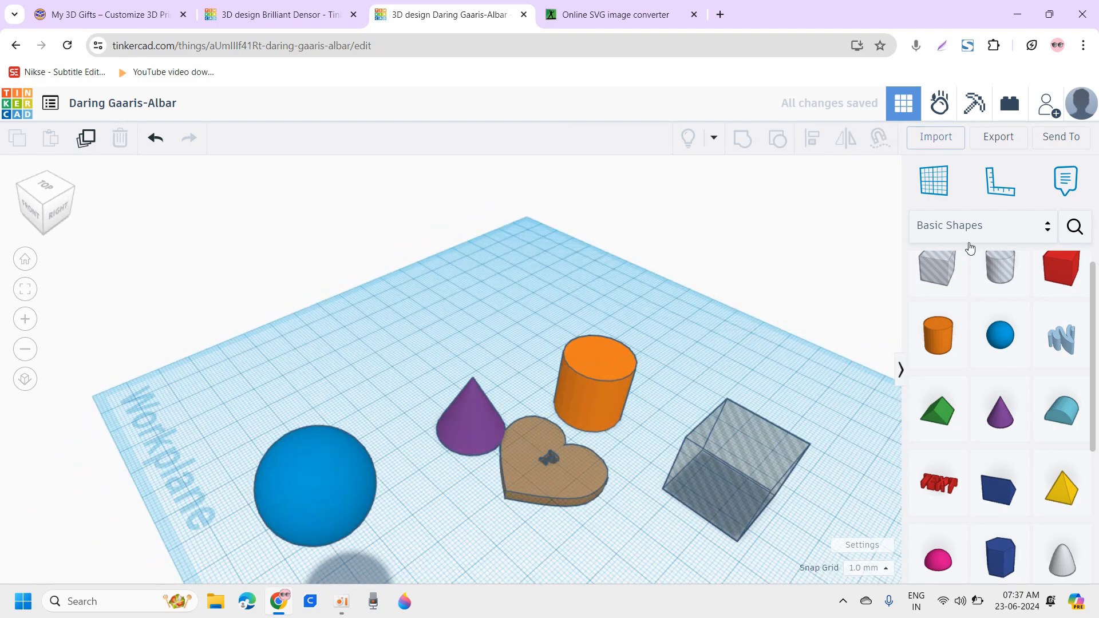
click(939, 103)
click(22, 563)
right_drag(585, 430, 703, 387)
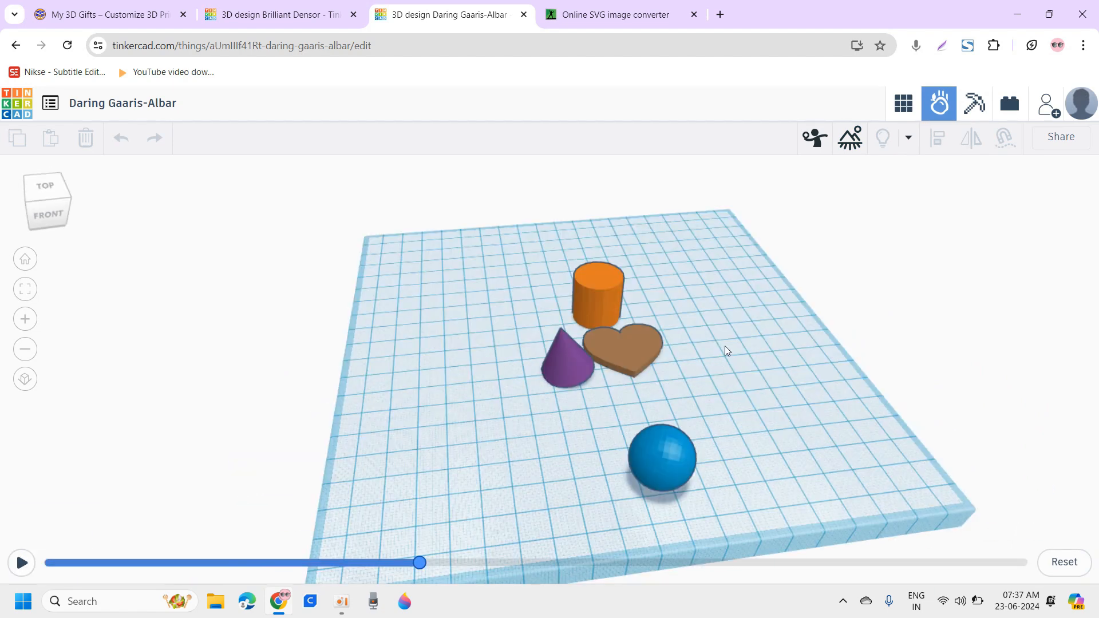
Set the sphere's material to Hard wood and run the simulation again.
click(850, 140)
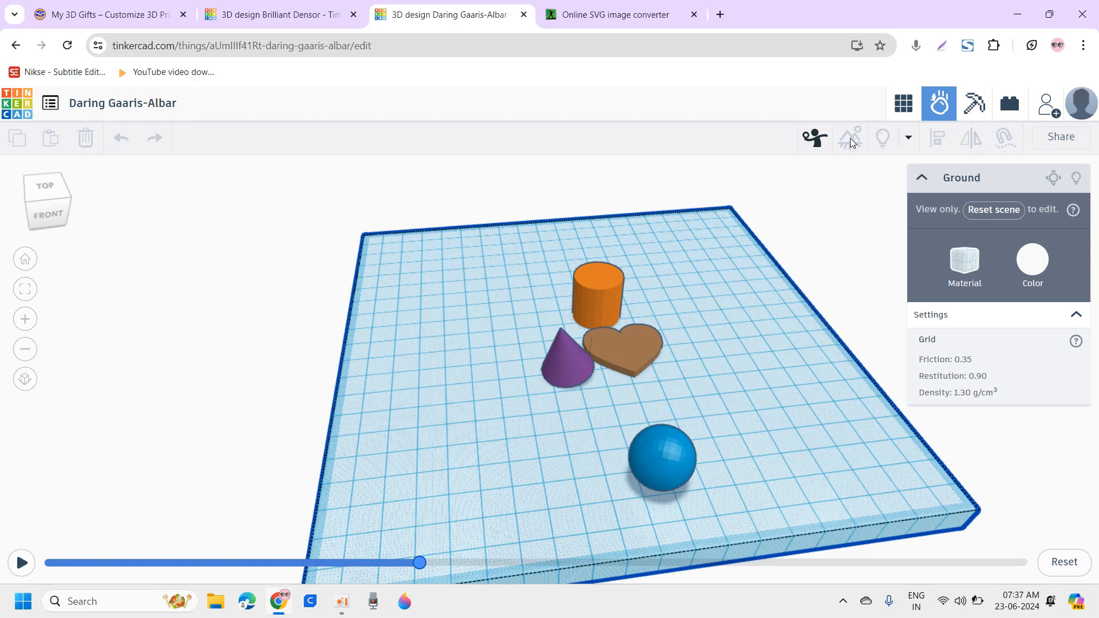
click(662, 458)
click(964, 224)
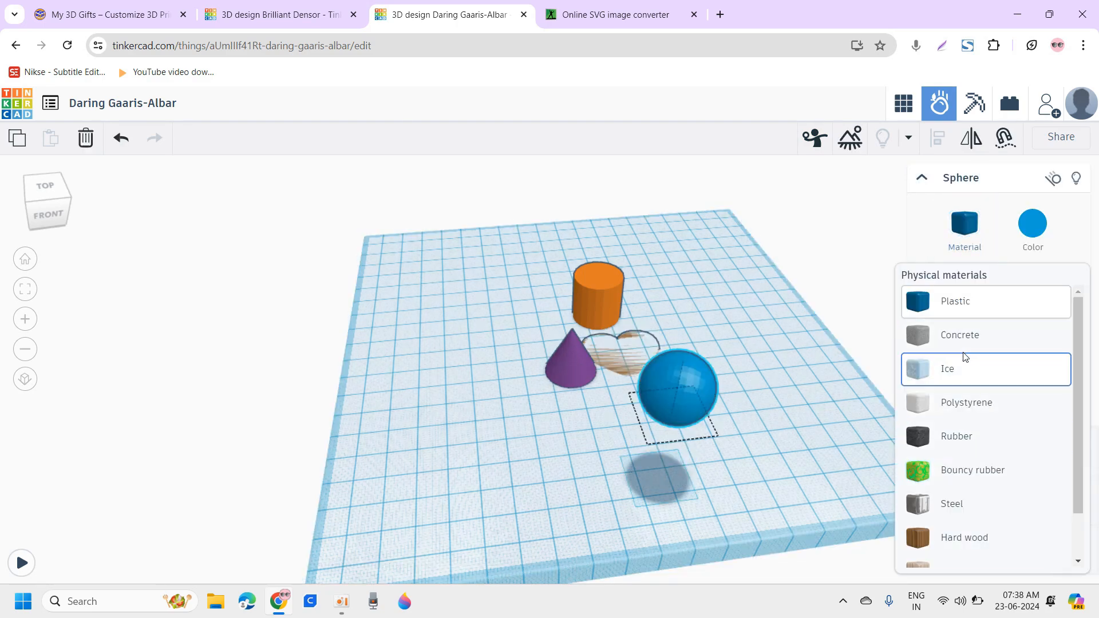
scroll(979, 492, down, 1)
click(973, 483)
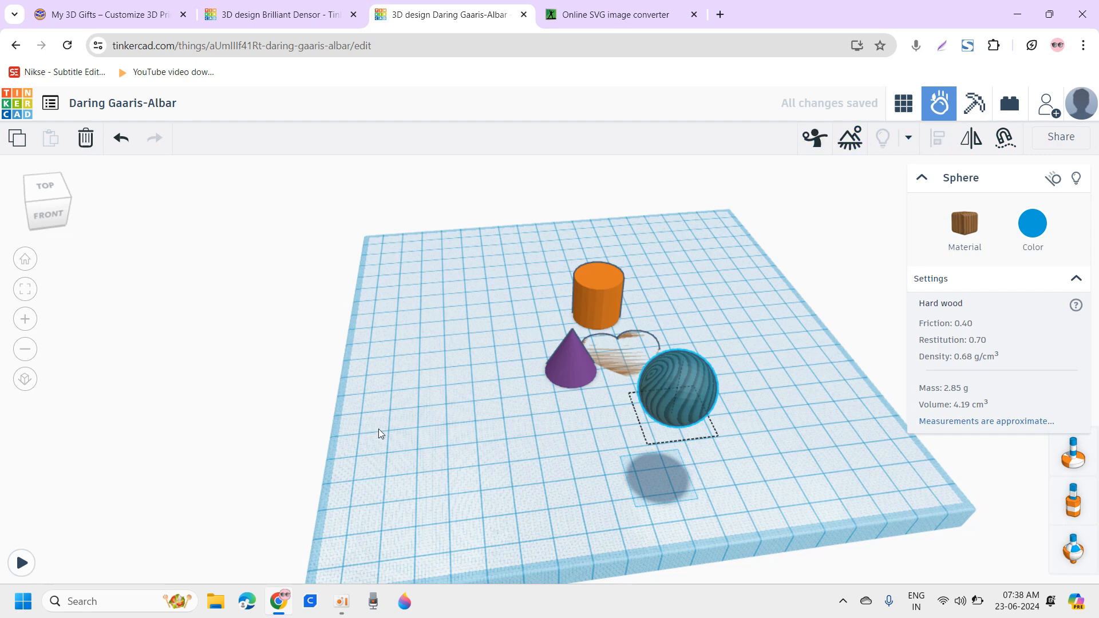
click(21, 562)
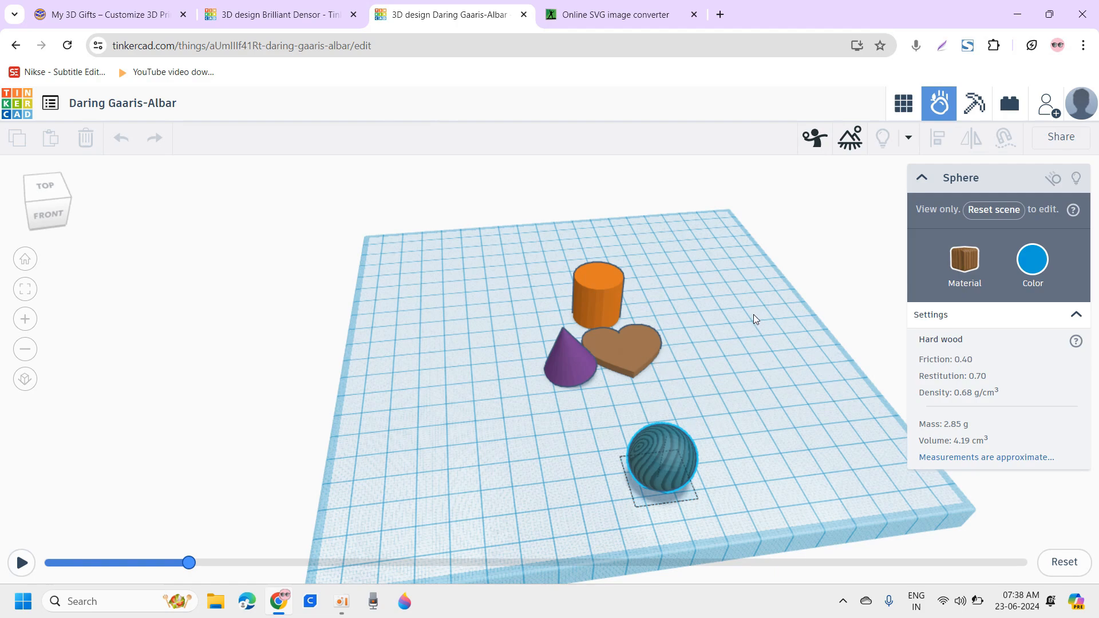
Throw the anvil from the throwables at the shapes while the simulation runs, and pause it.
click(815, 137)
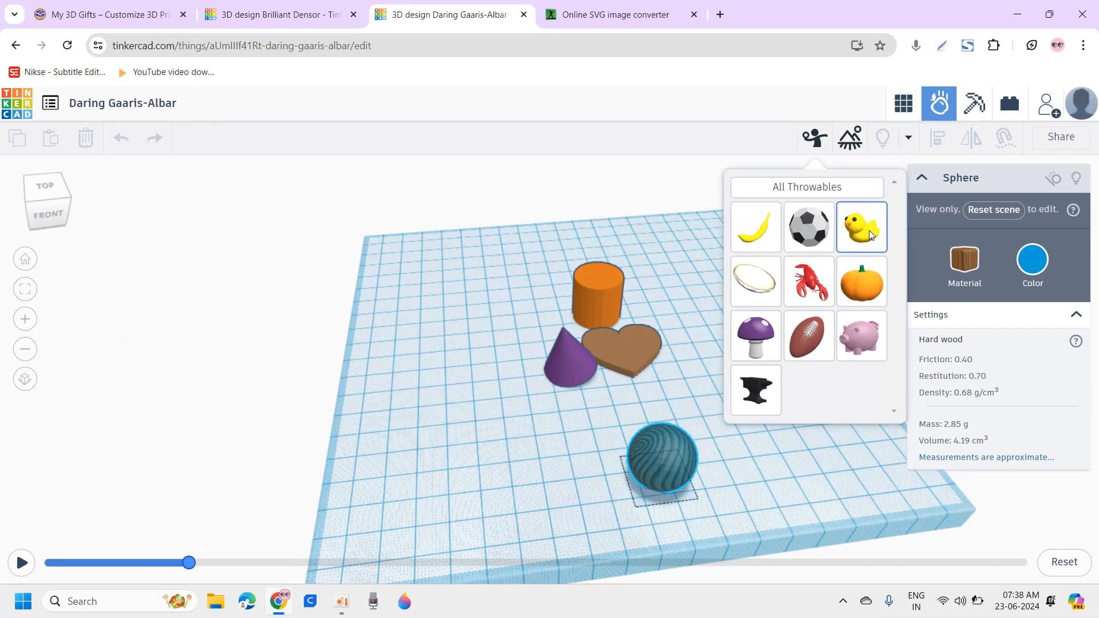
click(693, 290)
click(13, 561)
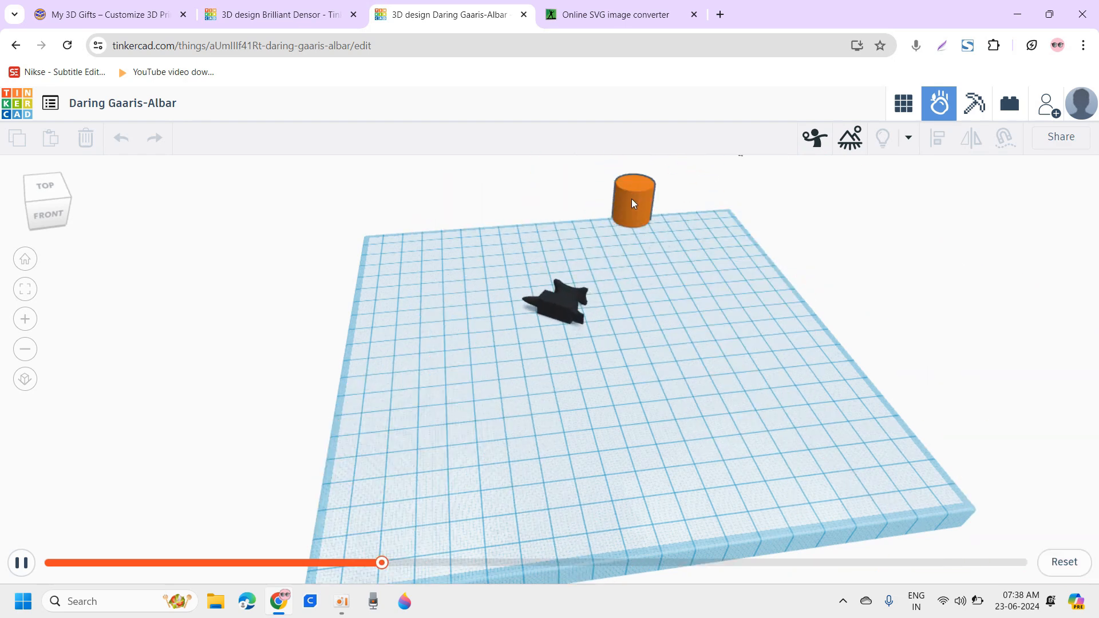
click(22, 564)
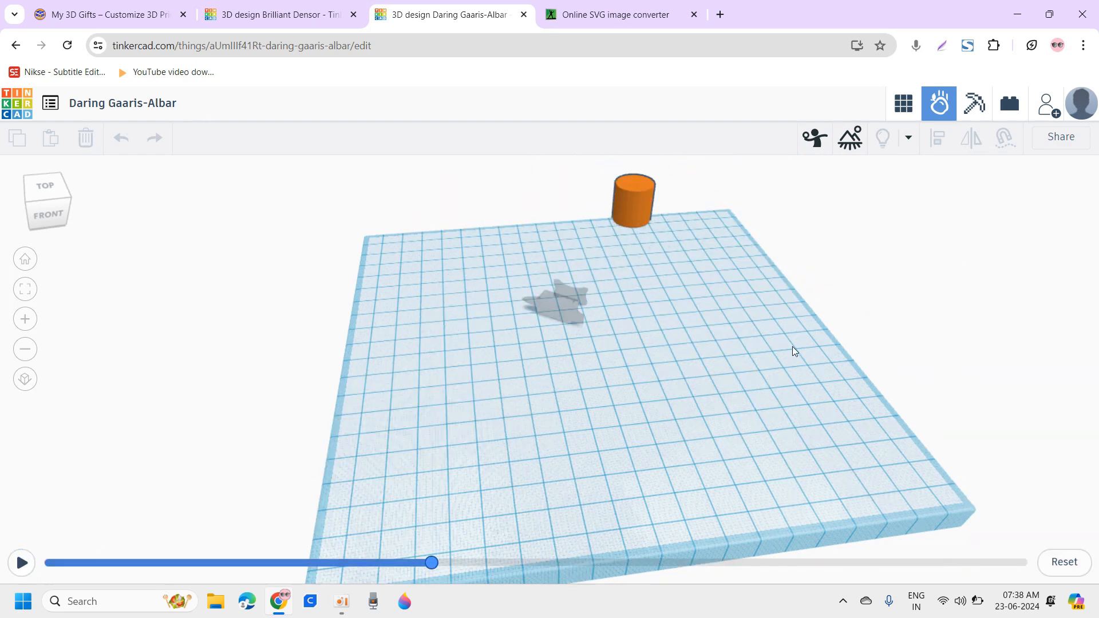
click(631, 216)
Return to the 3D design workspace and show the Sim Lab shape collection.
click(902, 102)
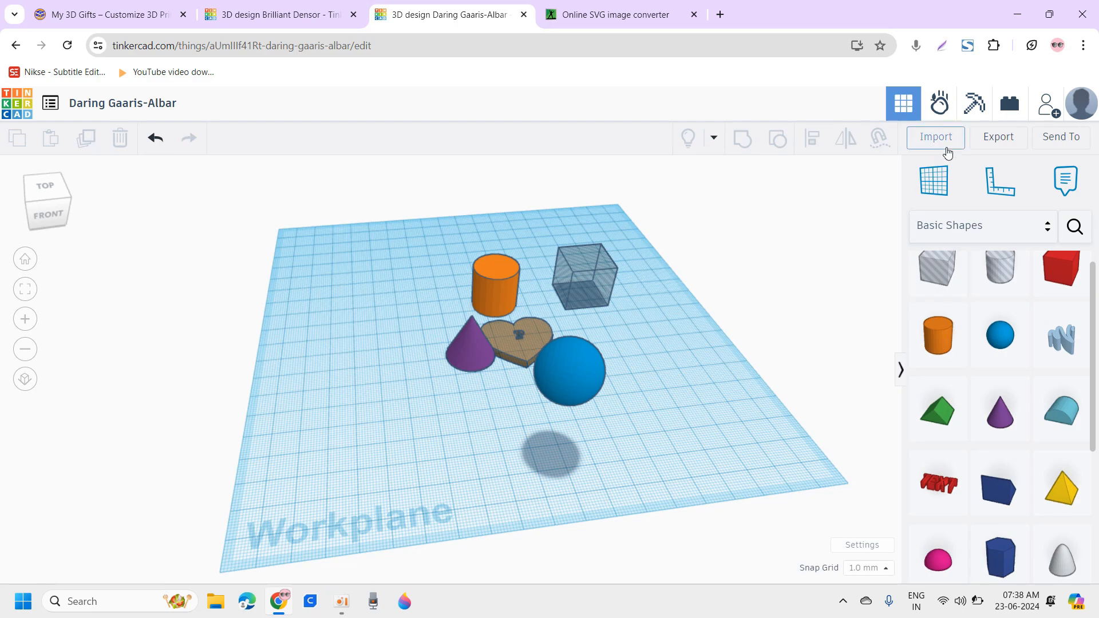
scroll(994, 392, down, 5)
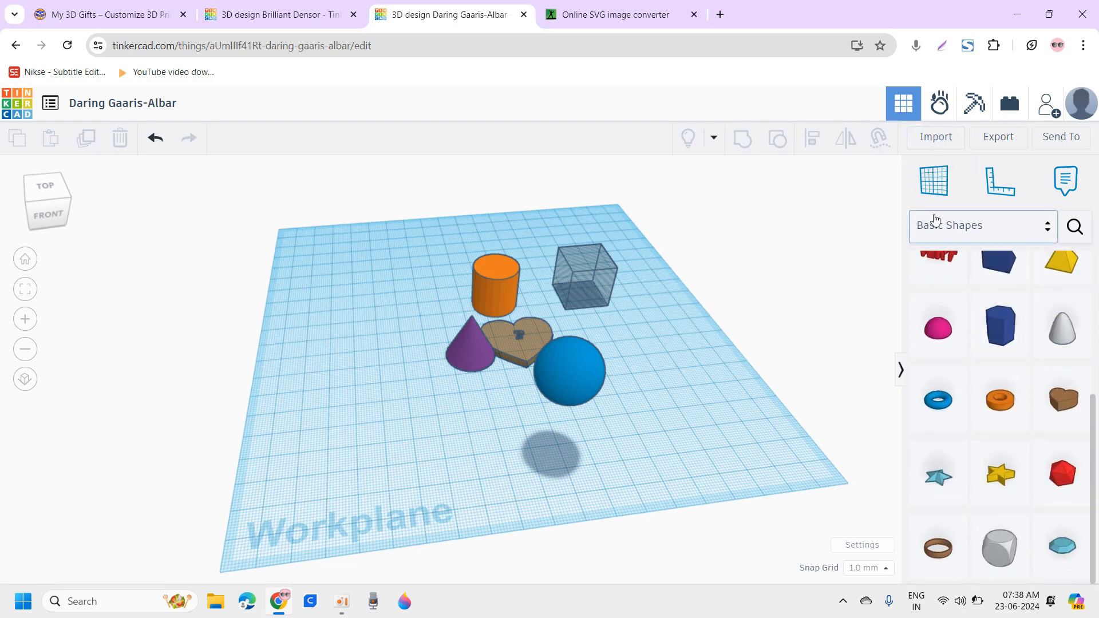
click(928, 223)
click(971, 524)
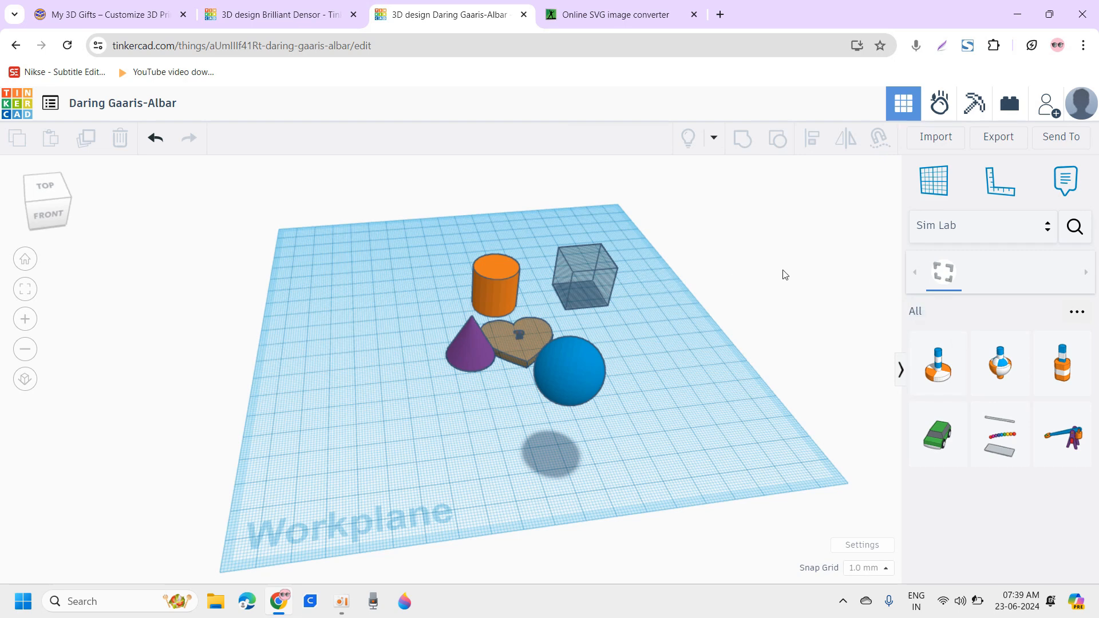
Switch to the Brilliant Densor design, and examine the star on its post and the axle connector at the base.
click(312, 6)
scroll(648, 355, down, 5)
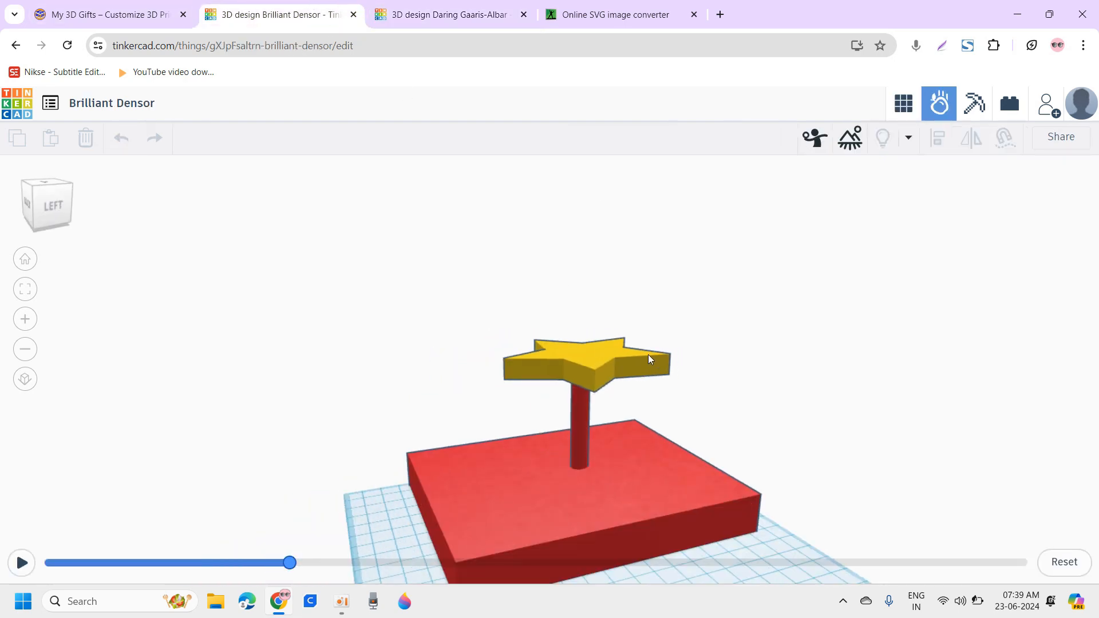
right_drag(748, 311, 627, 335)
click(627, 335)
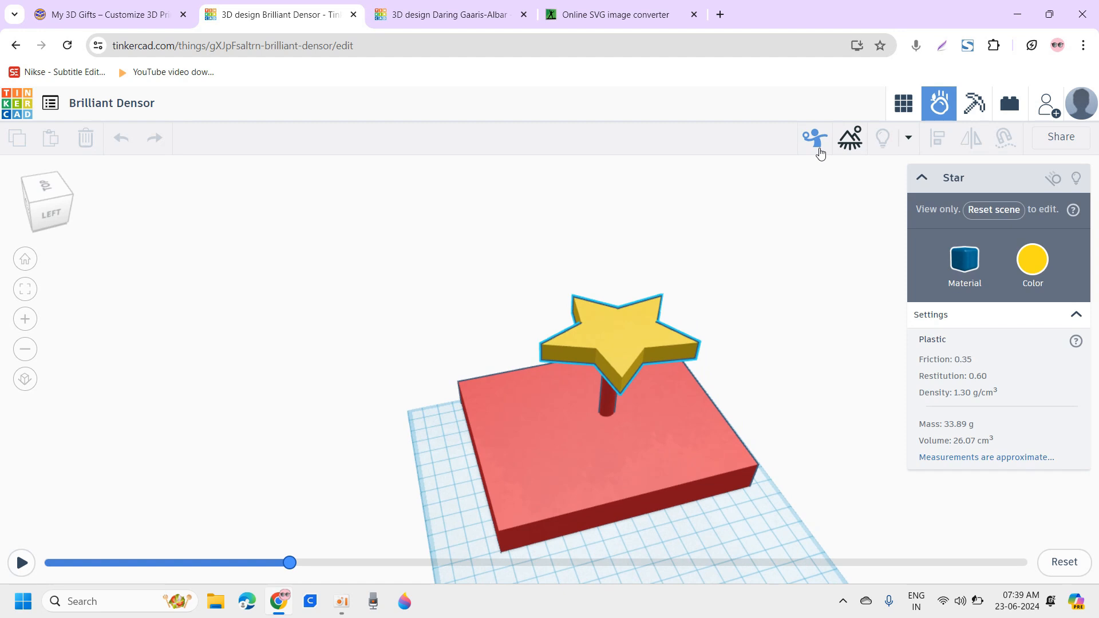
click(814, 138)
click(506, 412)
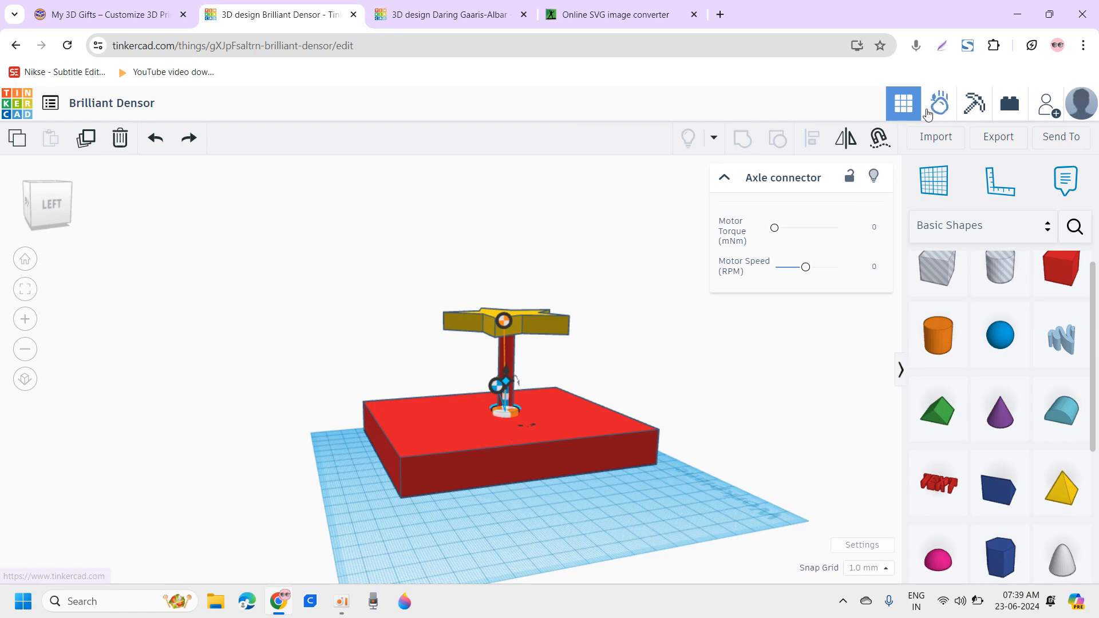
Run the star and base assembly in Sim Lab and watch its motion from the side.
click(950, 111)
right_drag(743, 379, 706, 380)
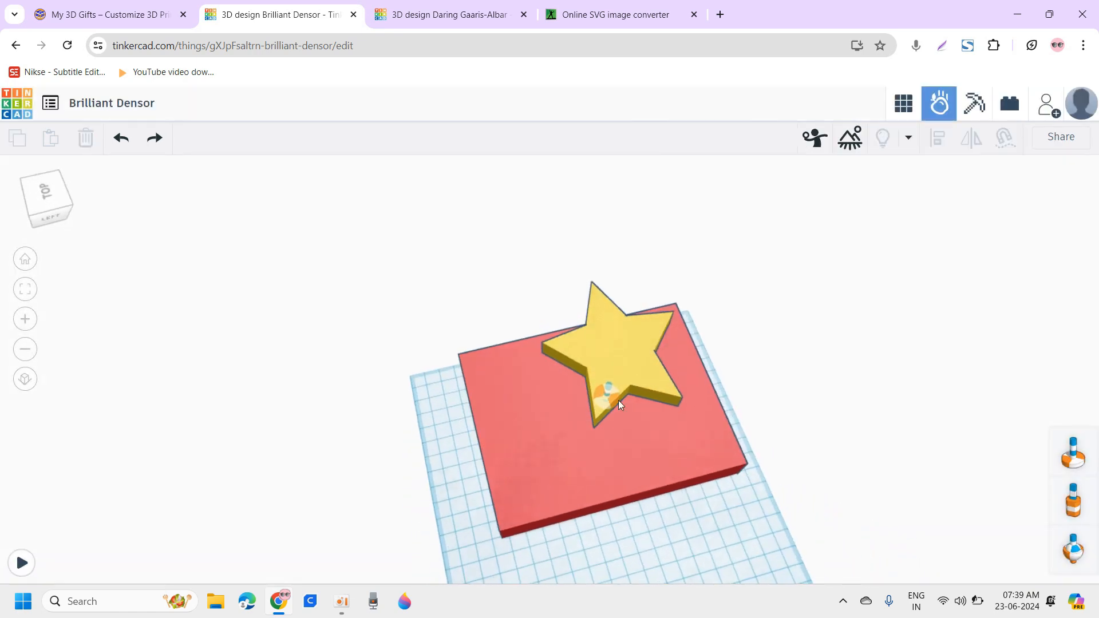
click(21, 563)
right_drag(309, 478, 569, 154)
click(917, 271)
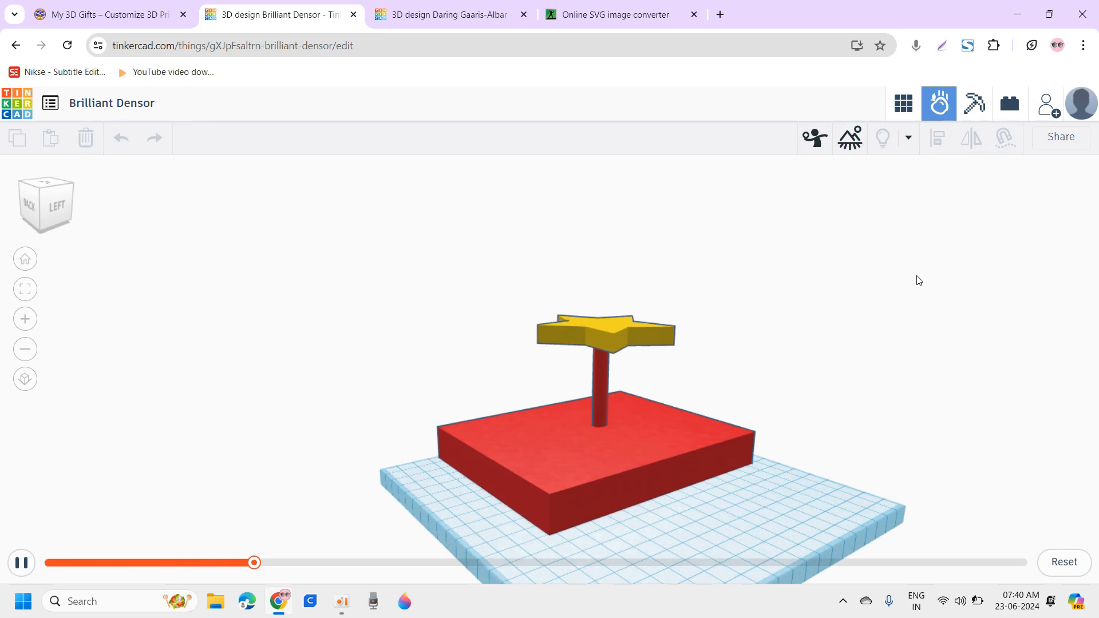
Throw a pumpkin at the star assembly during the simulation, watch the star's motion, and return to the 3D design workspace.
right_drag(647, 330, 635, 318)
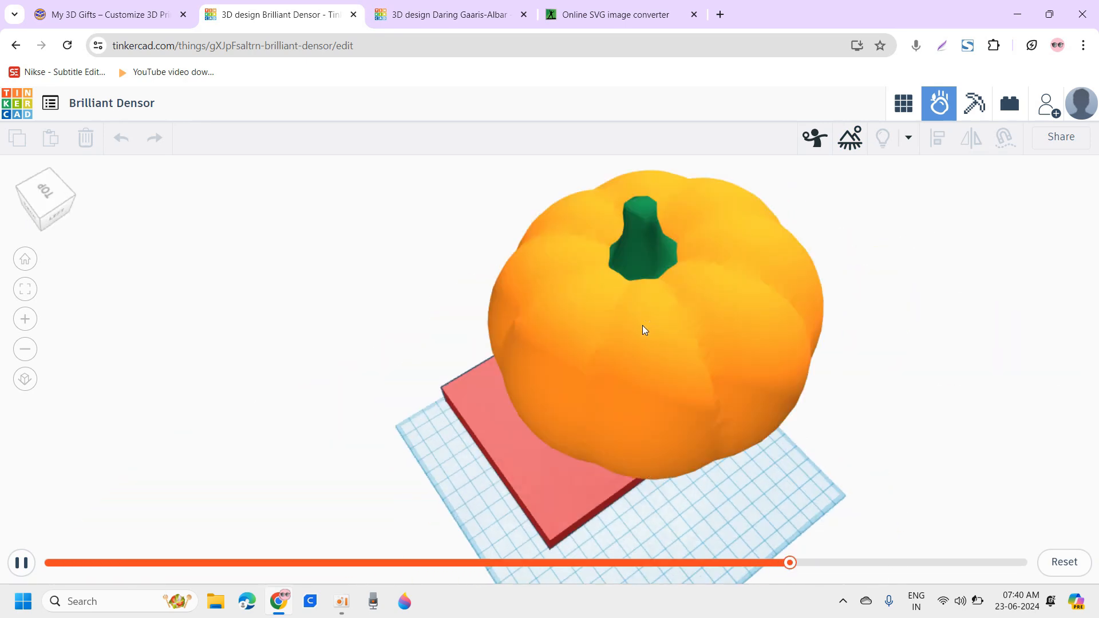
right_drag(667, 324, 523, 400)
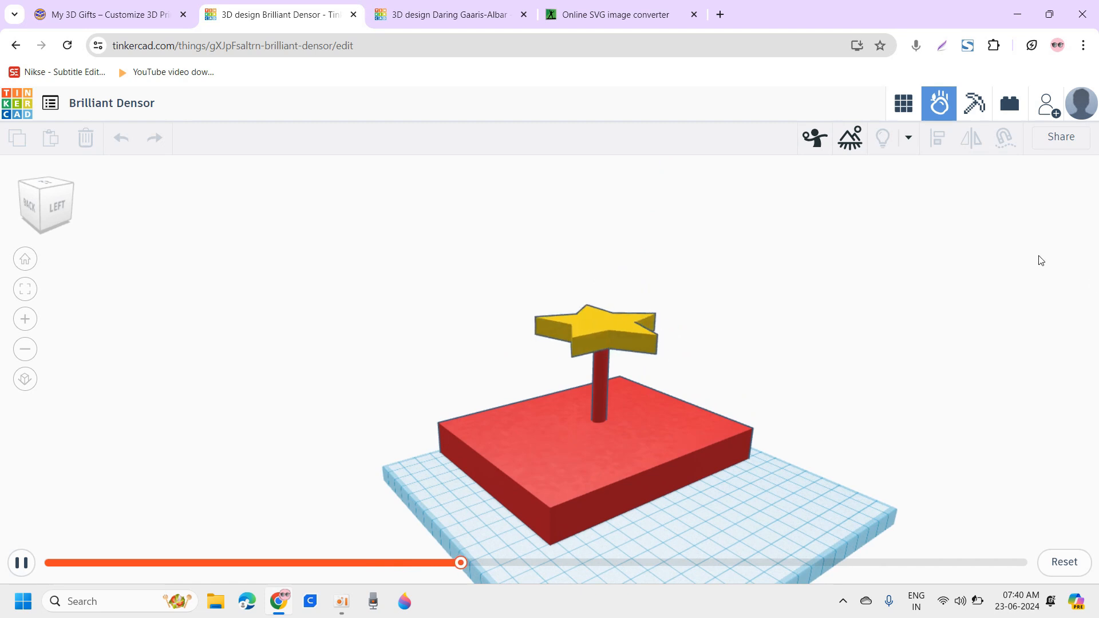
click(903, 103)
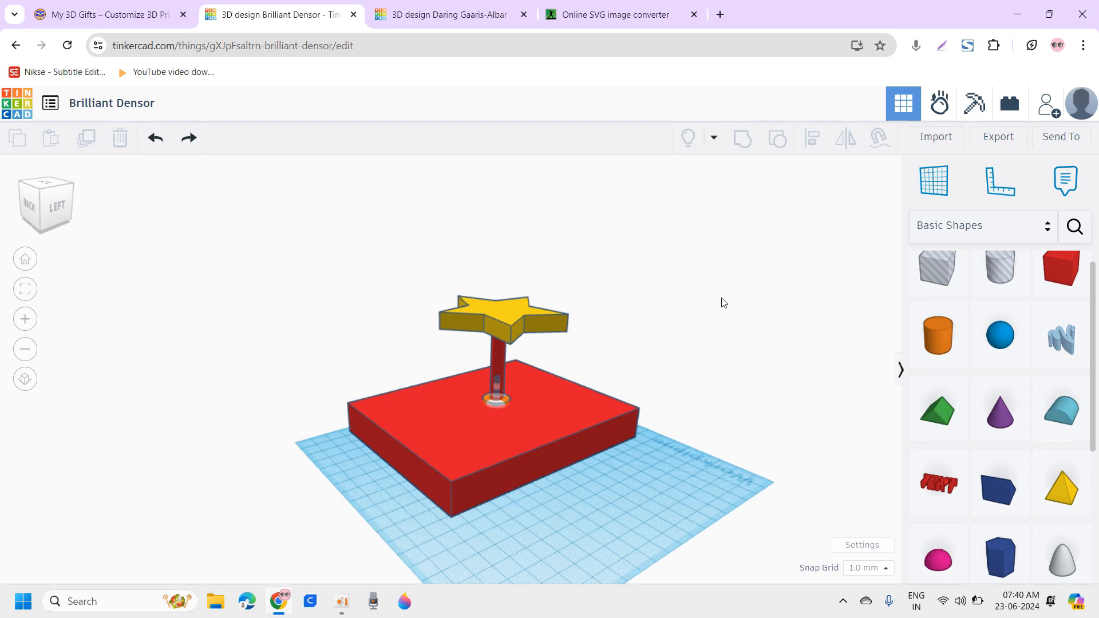
Move the star off-centre on its post by about 19 by 8 mm, and examine the axle connector at the post's foot.
click(480, 312)
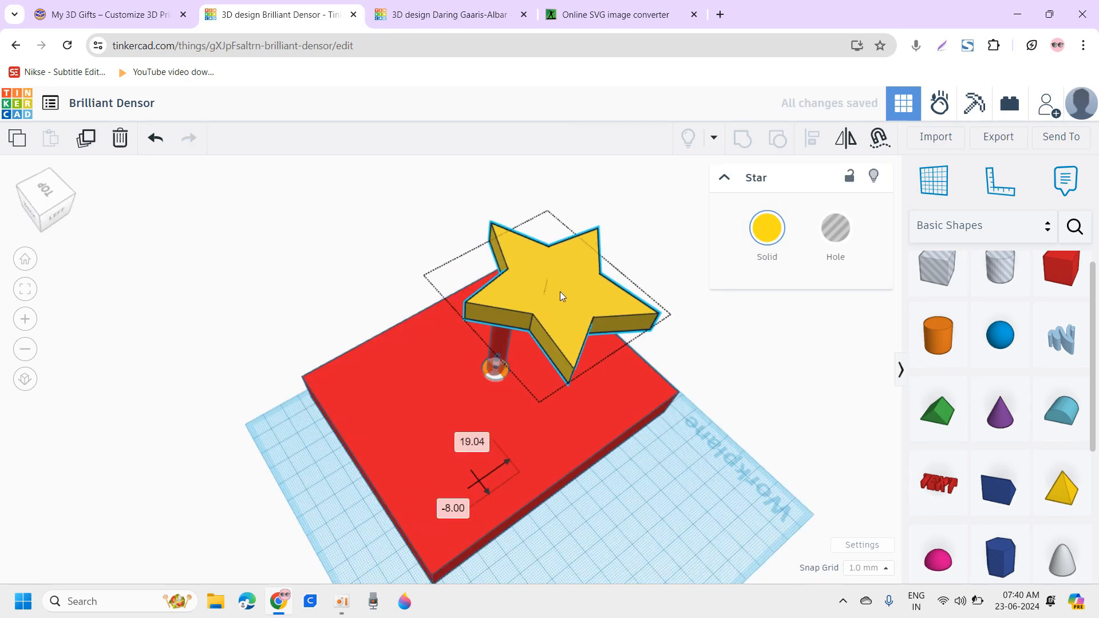
drag(560, 291, 559, 287)
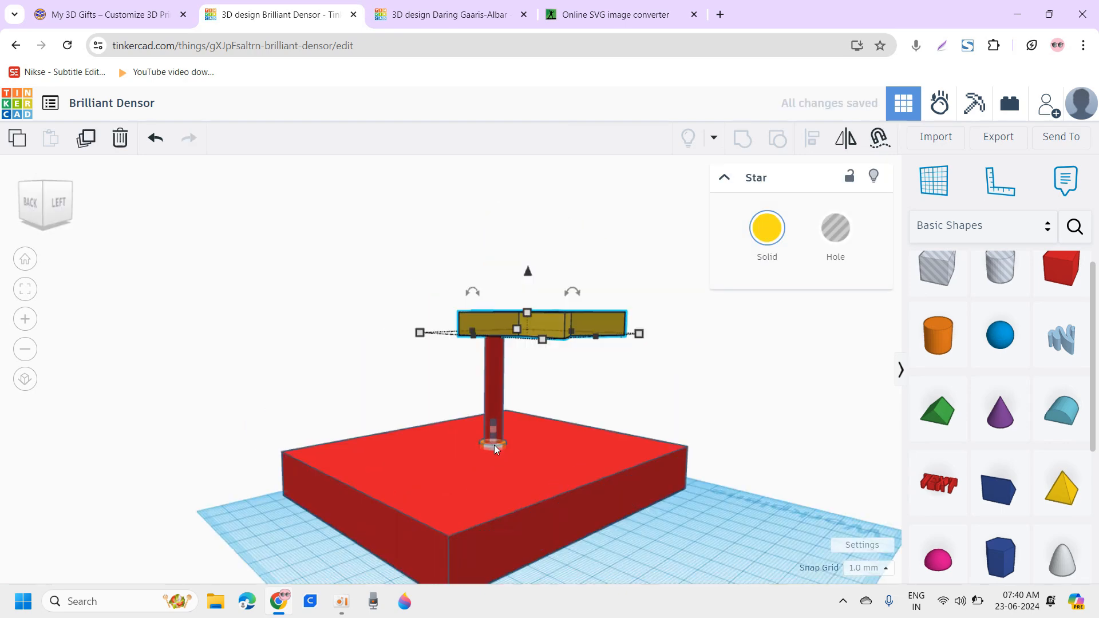
click(493, 445)
drag(528, 325, 487, 326)
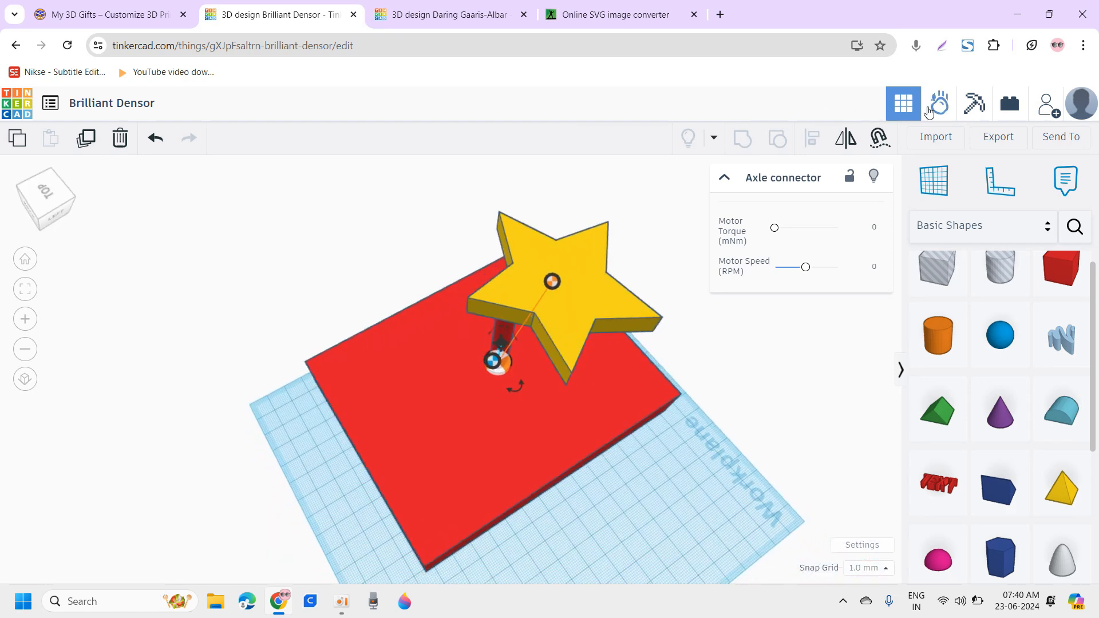
Run the off-centre star assembly in Sim Lab, watch its motion from above, and return to the 3D design workspace.
click(929, 110)
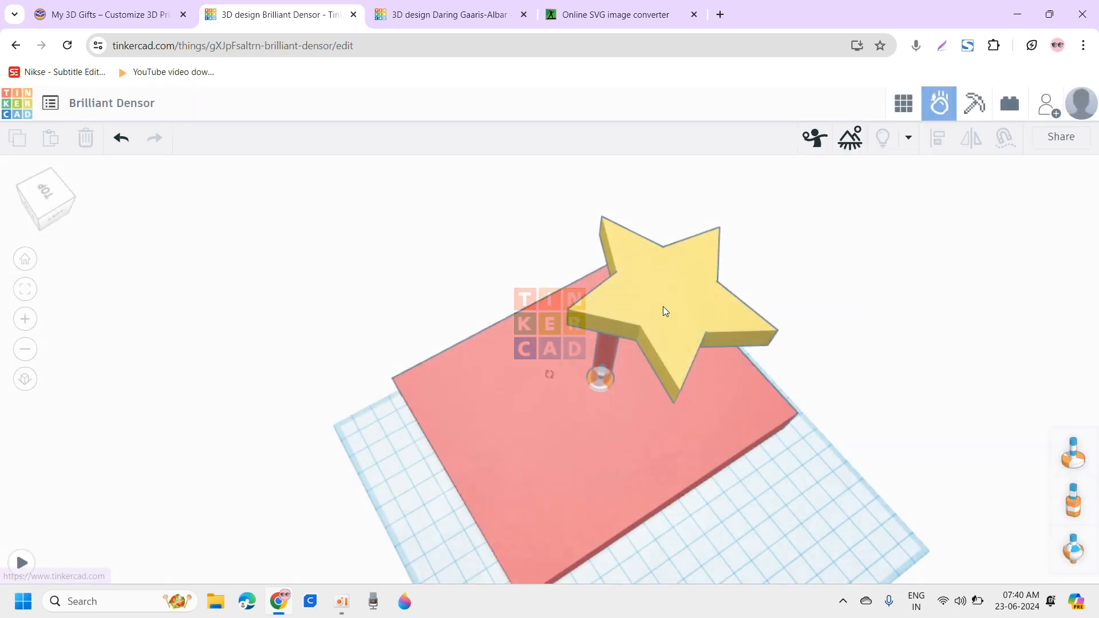
click(21, 563)
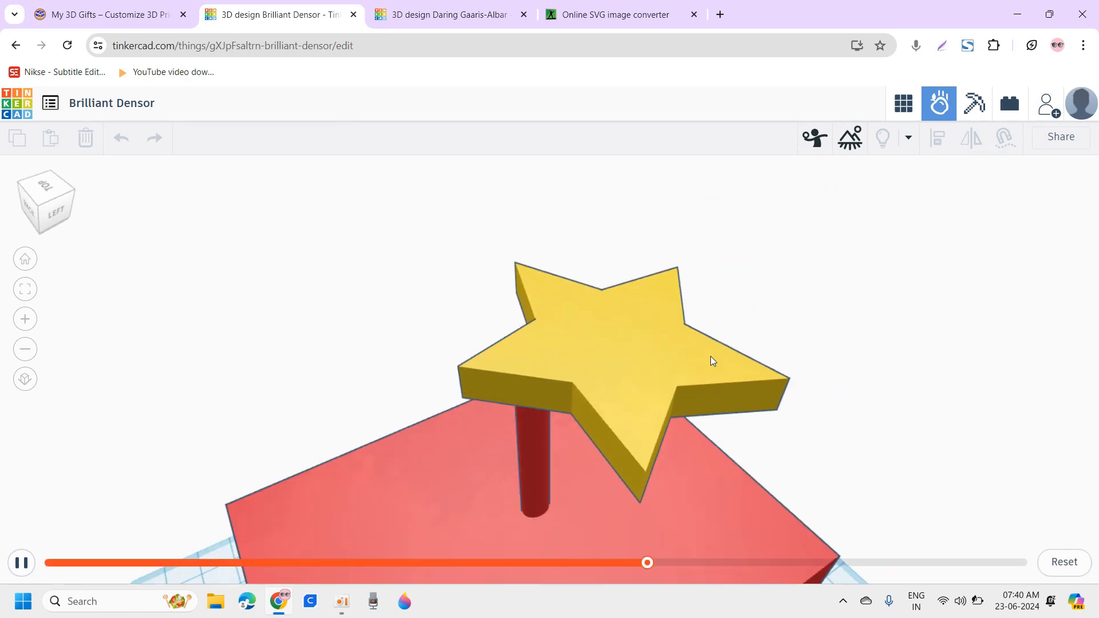
click(722, 354)
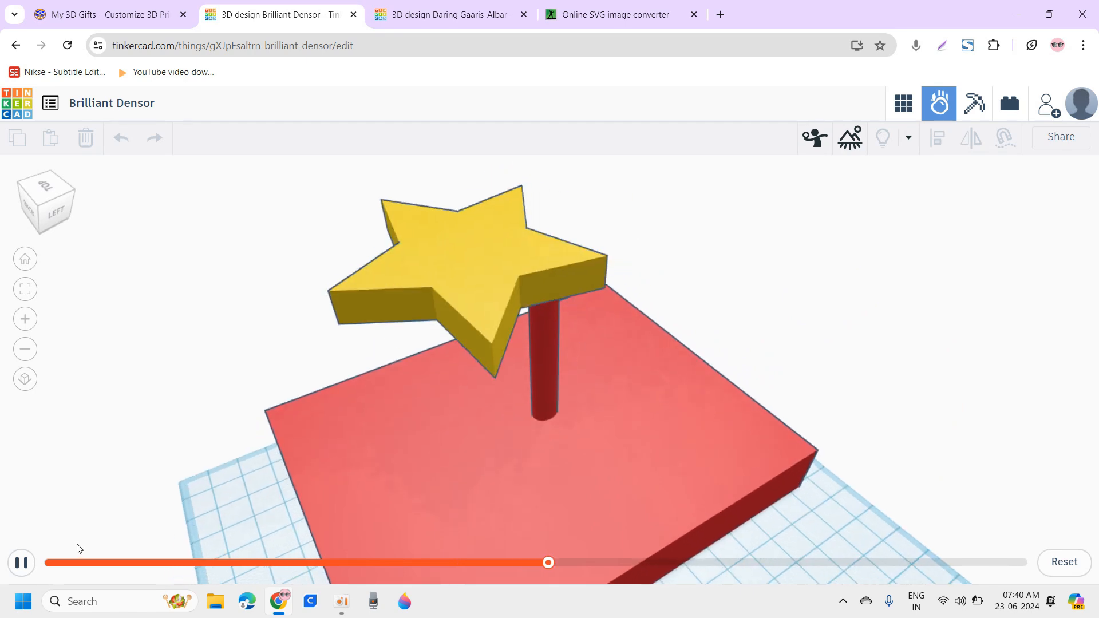
click(22, 562)
right_drag(527, 526, 543, 437)
click(904, 104)
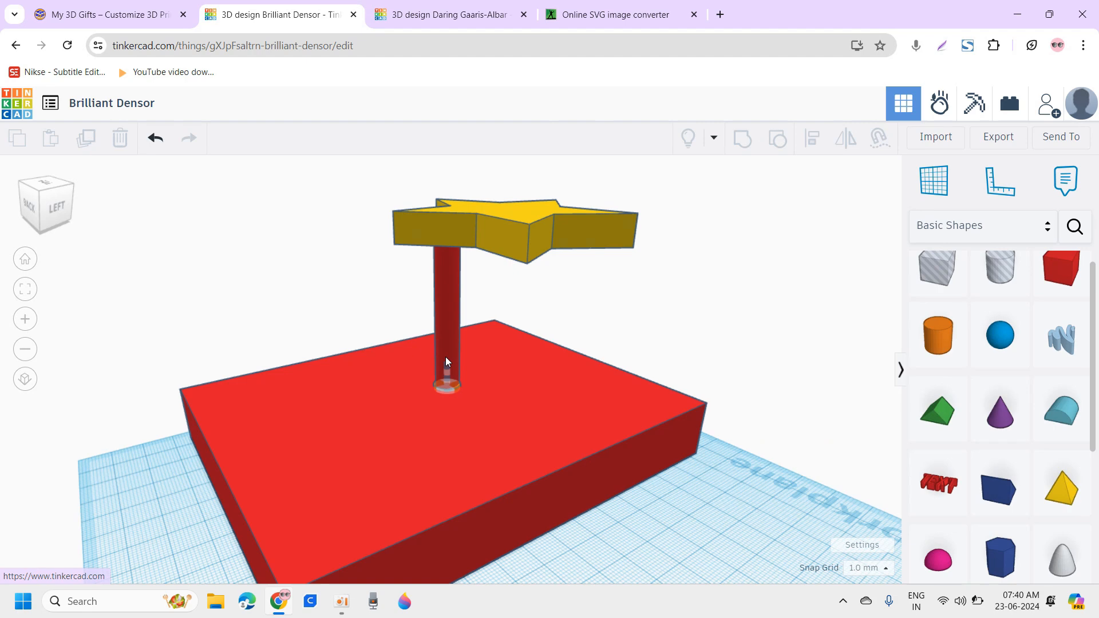
Delete the axle connector at the foot of the post, and run and pause the assembly's simulation in Sim Lab.
click(448, 389)
key(Delete)
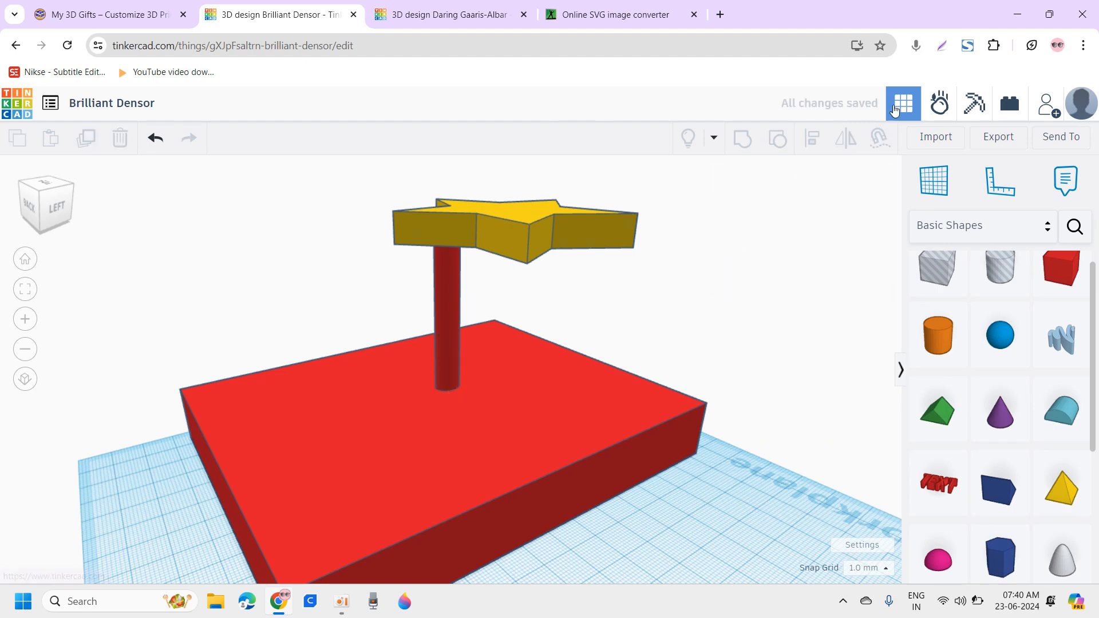
click(938, 104)
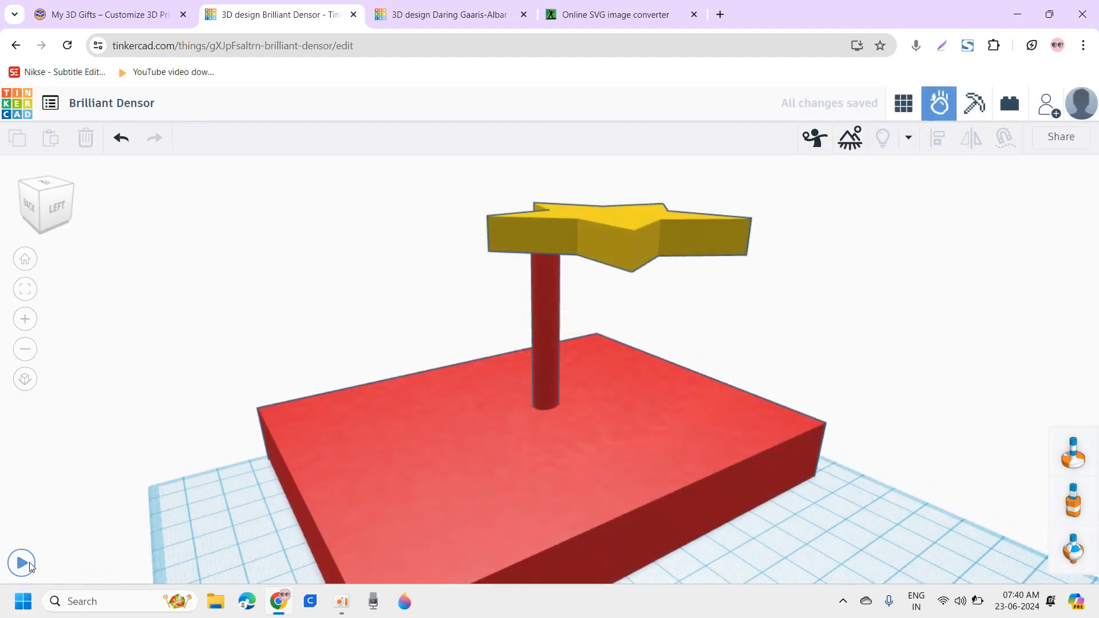
click(30, 563)
click(20, 569)
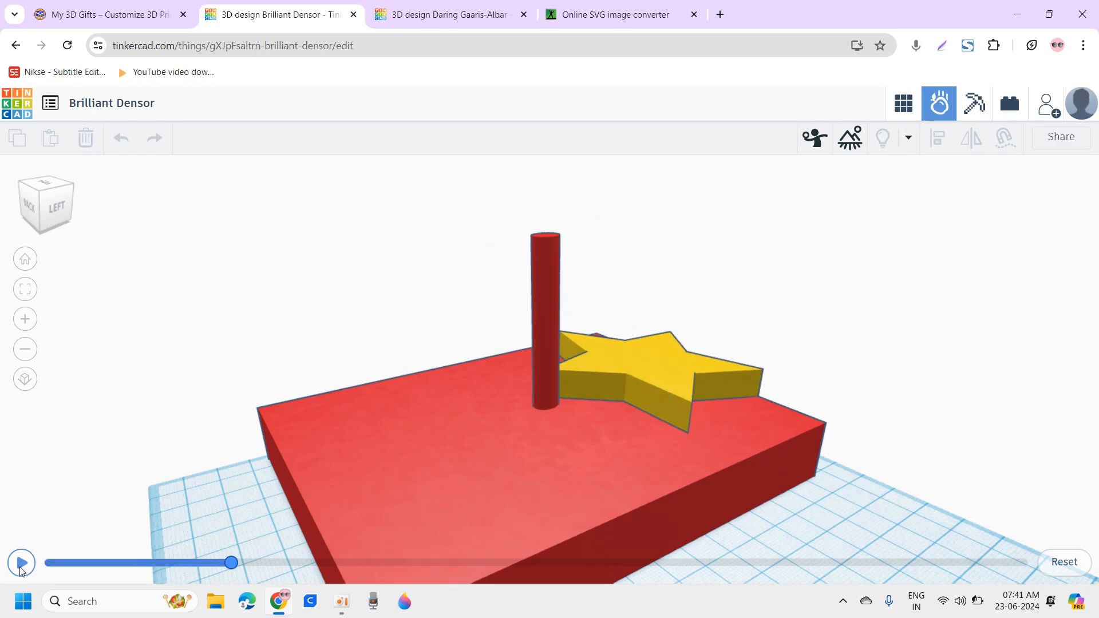
scroll(588, 261, down, 3)
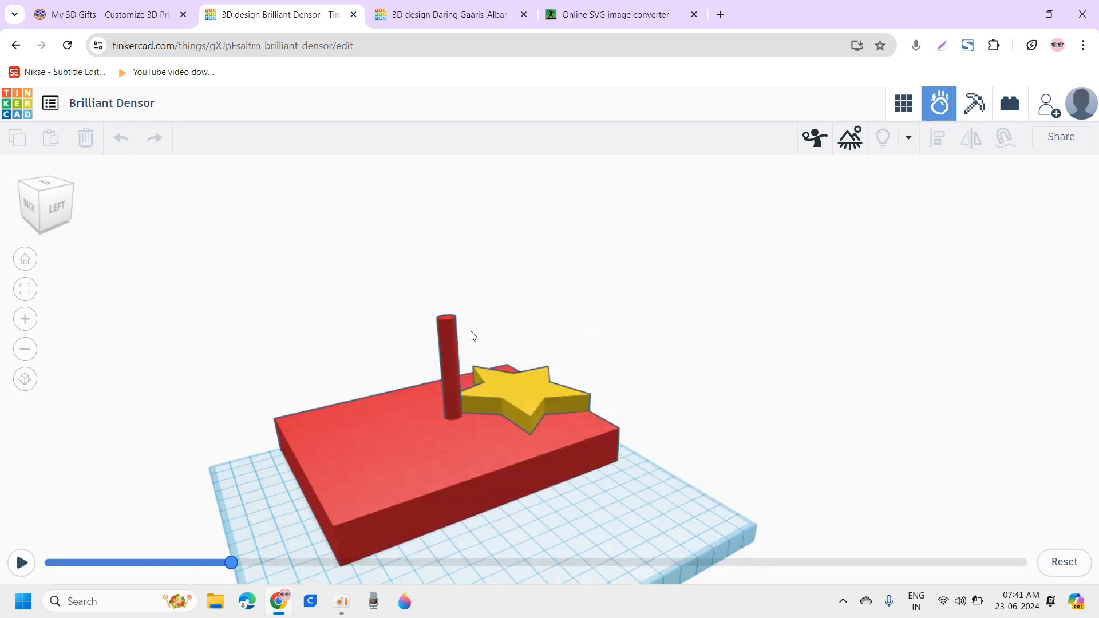
Leave the Brilliant Densor design for the designs dashboard and create a new circuit design.
click(17, 103)
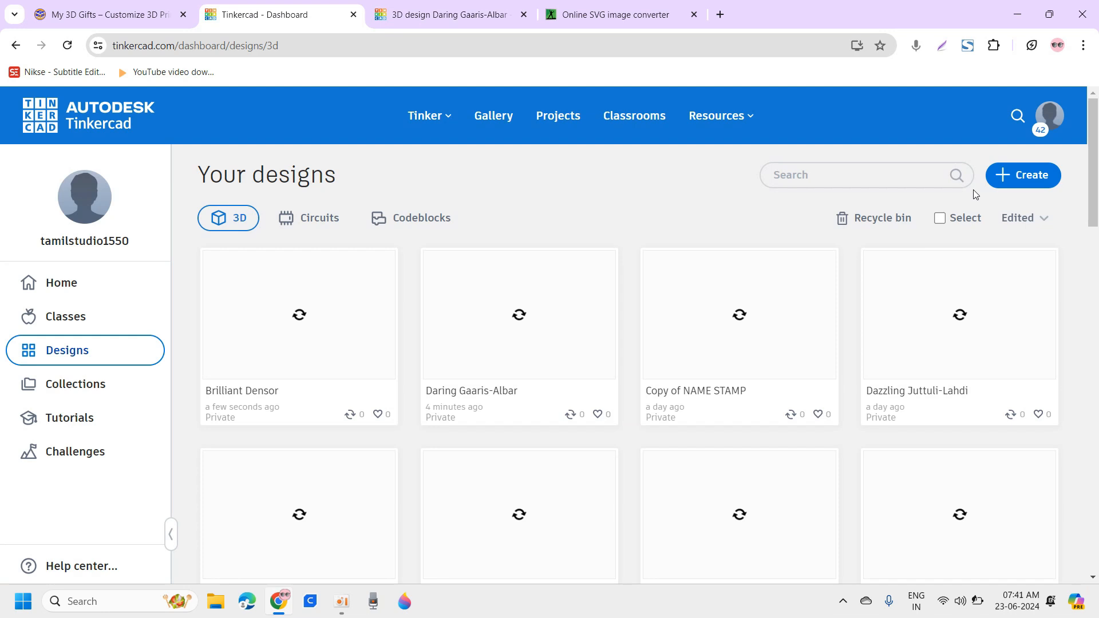
click(1016, 177)
click(993, 254)
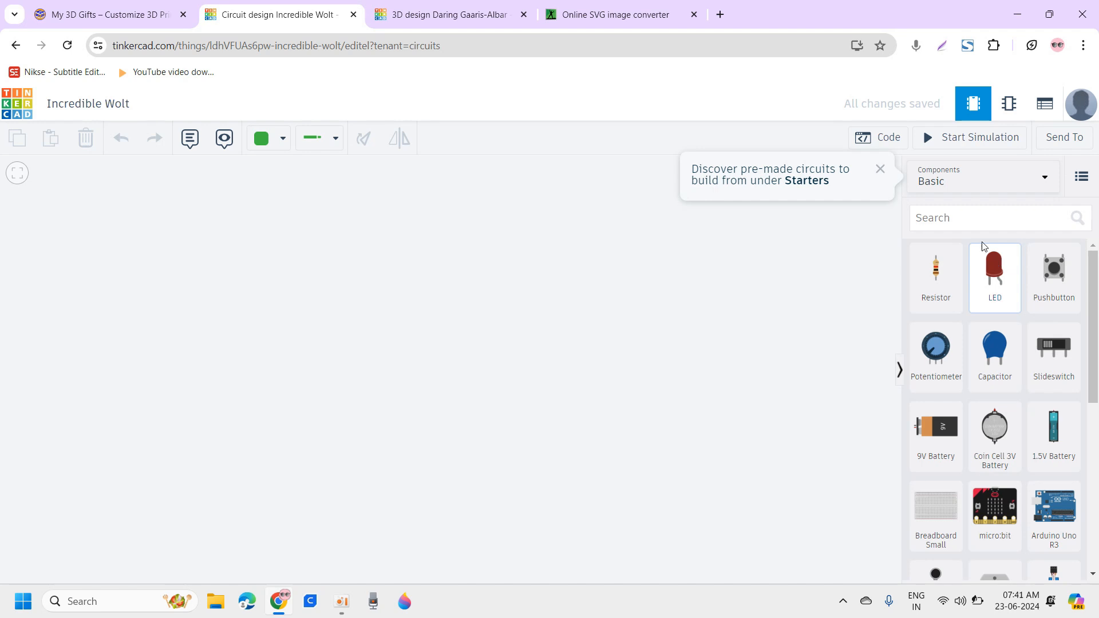
Place a 9V battery on the circuit canvas and a hobby gearmotor to the left of it.
drag(932, 453, 754, 393)
scroll(956, 457, down, 5)
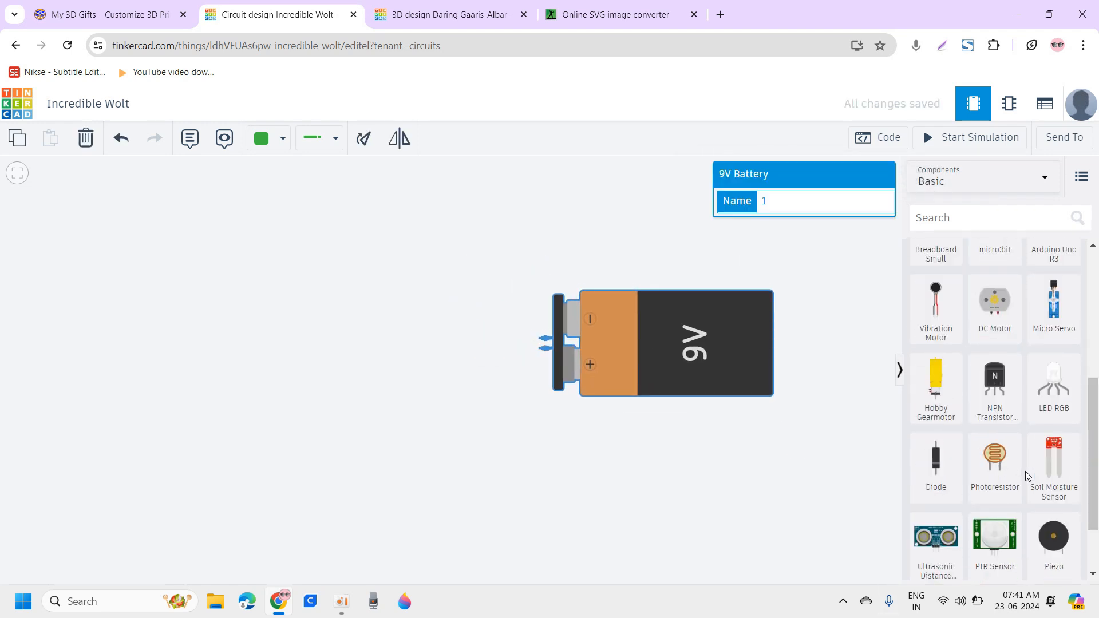
drag(936, 381, 304, 421)
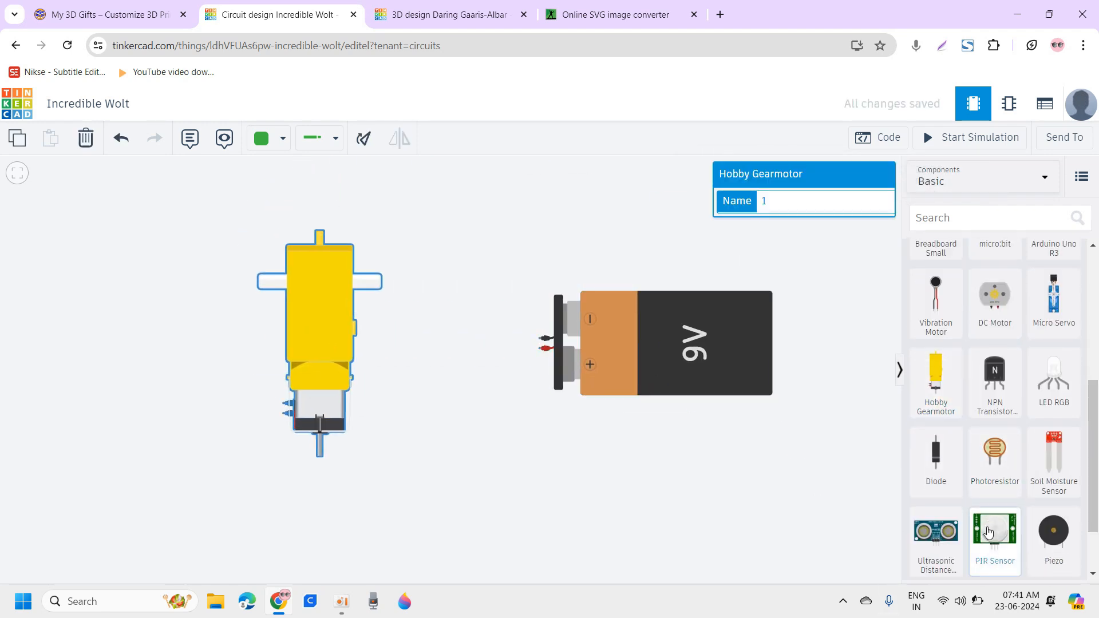
scroll(1028, 481, down, 3)
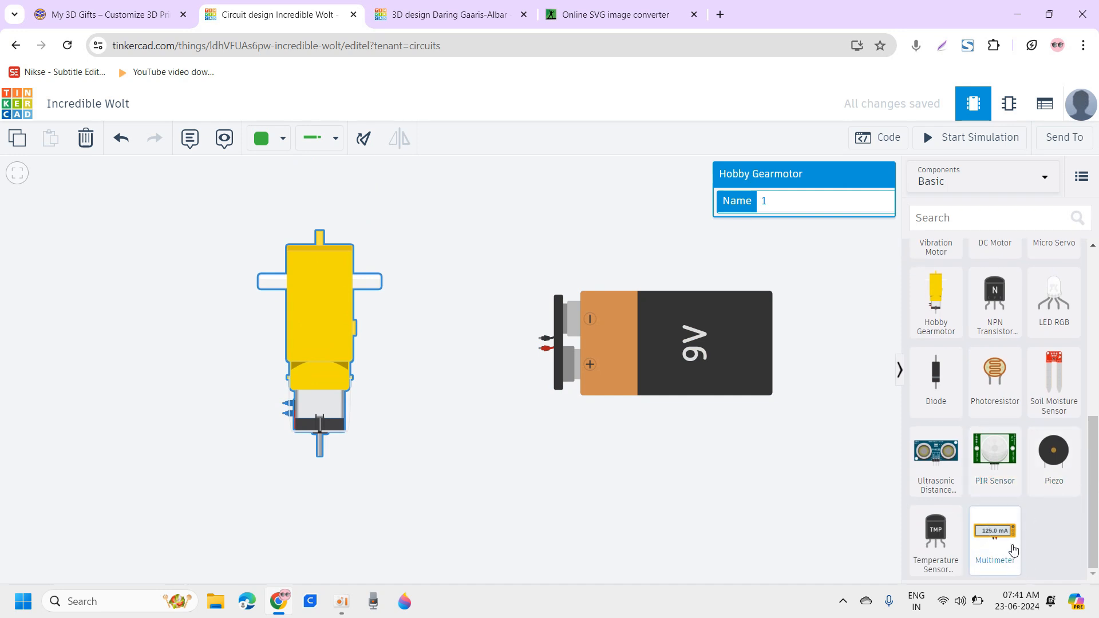
scroll(1013, 550, up, 8)
click(1002, 182)
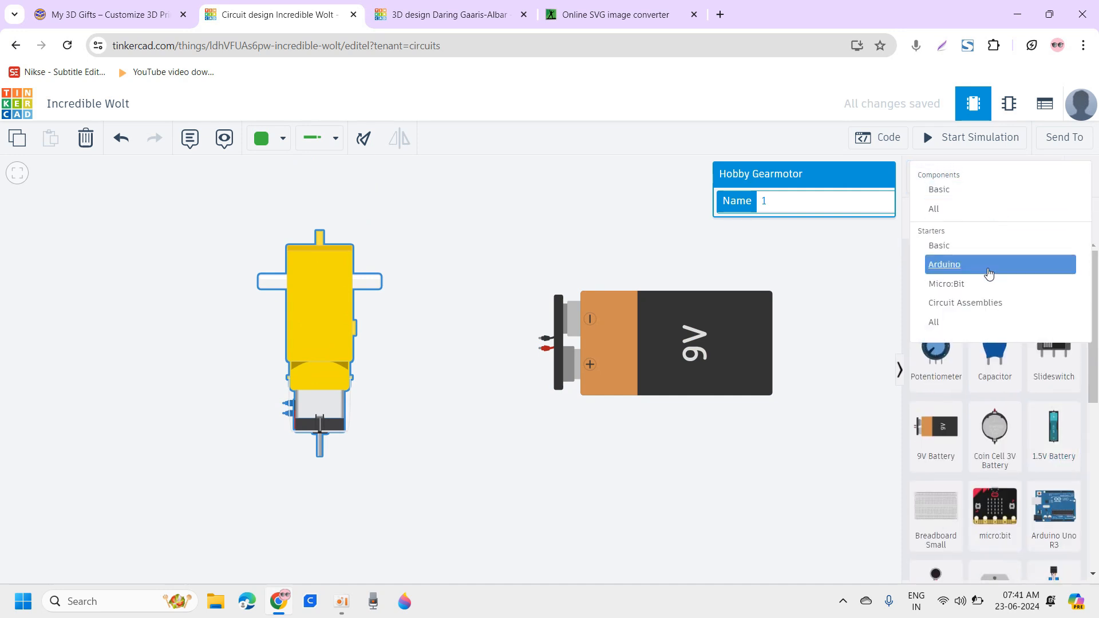
click(822, 456)
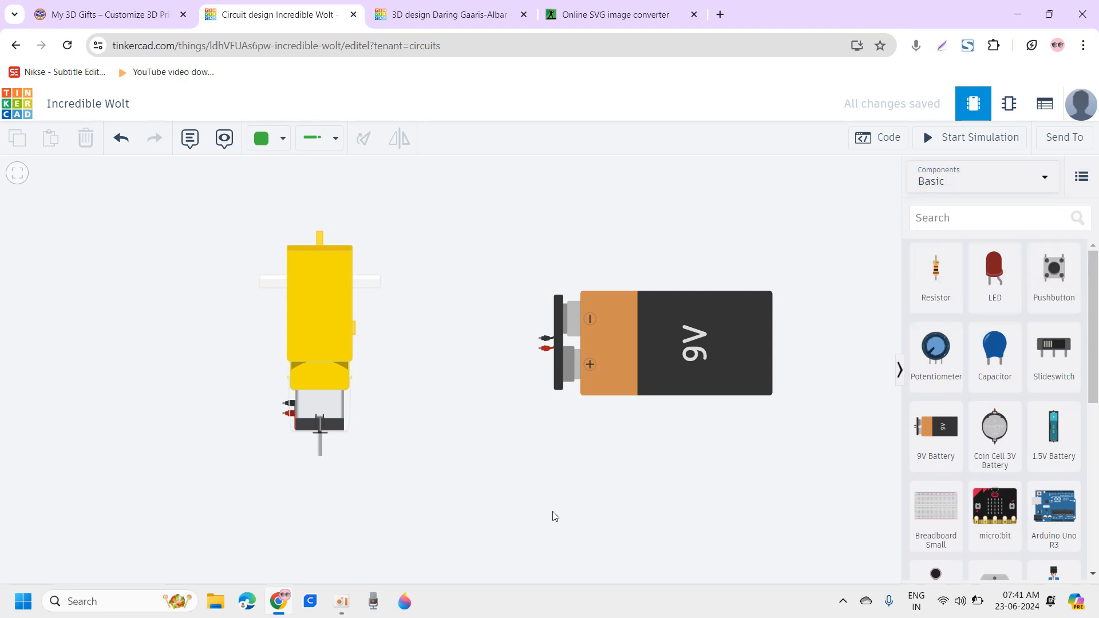
Move the gearmotor slightly upward and wire its black terminal to the 9V battery's negative terminal.
drag(334, 429, 351, 367)
click(303, 350)
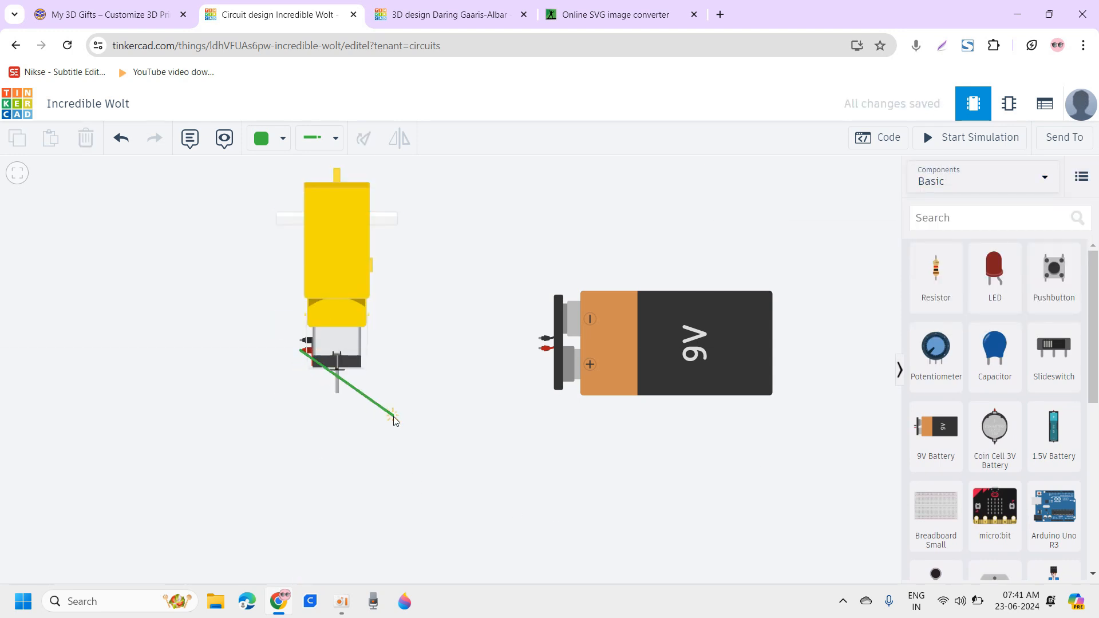
click(301, 350)
click(301, 340)
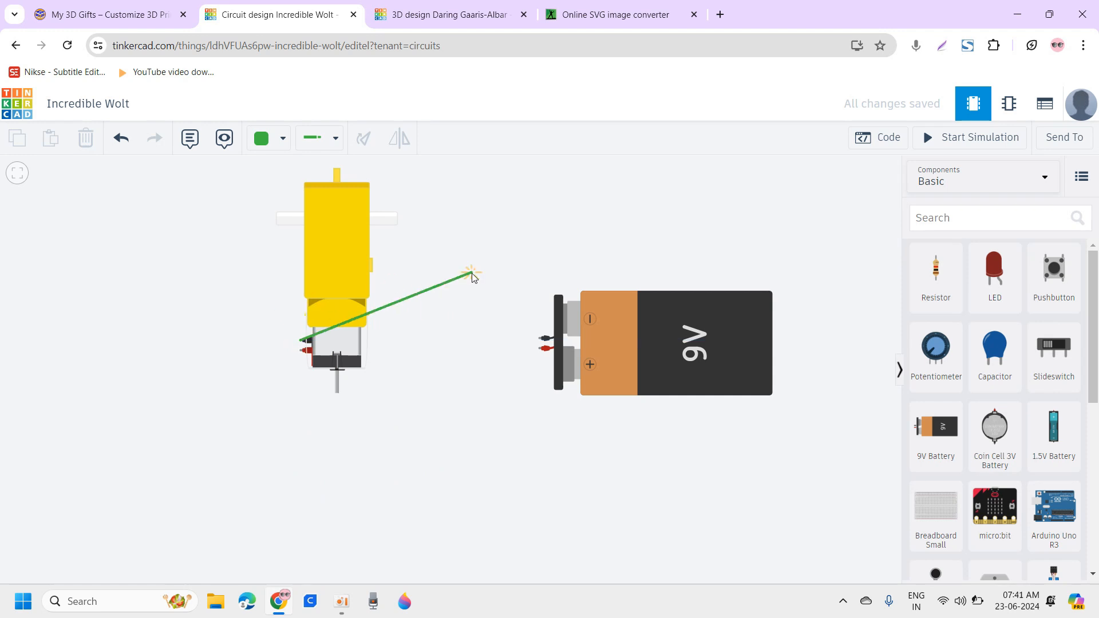
click(542, 340)
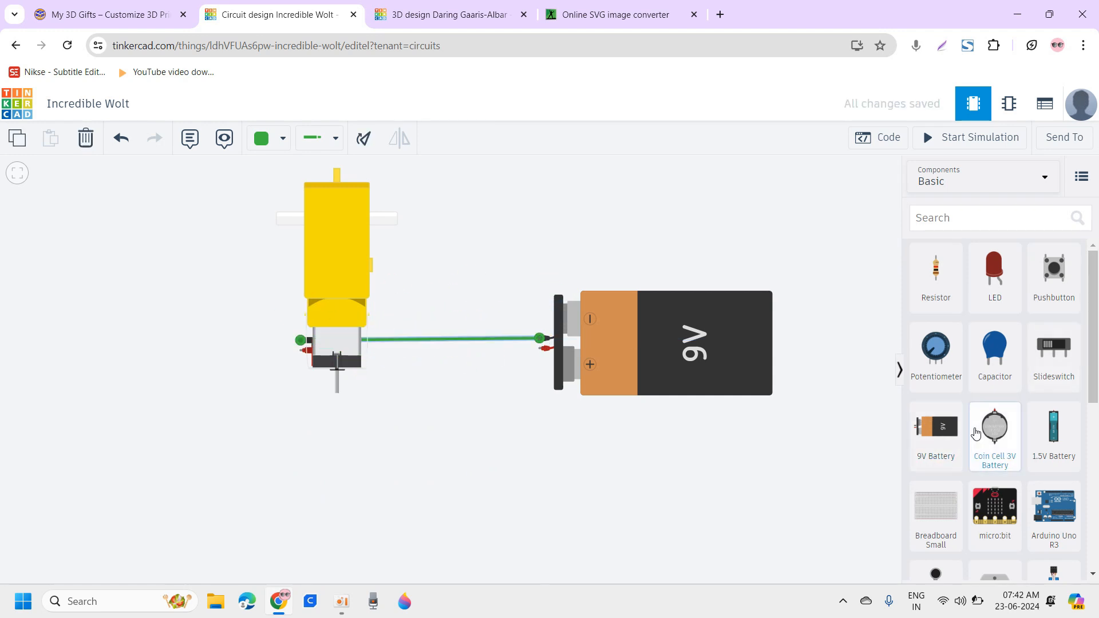
Place a slideswitch below the battery and gearmotor, wiring the battery's positive terminal to its middle pin and the gearmotor's red terminal to its left pin.
click(1056, 366)
click(429, 450)
click(540, 348)
scroll(439, 447, up, 3)
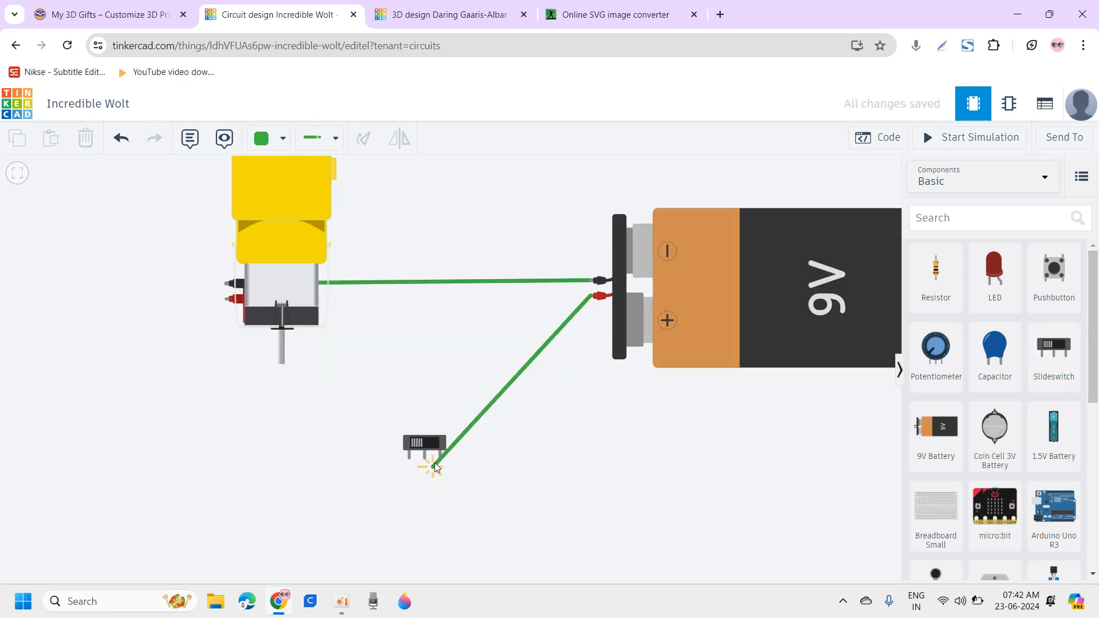
click(421, 459)
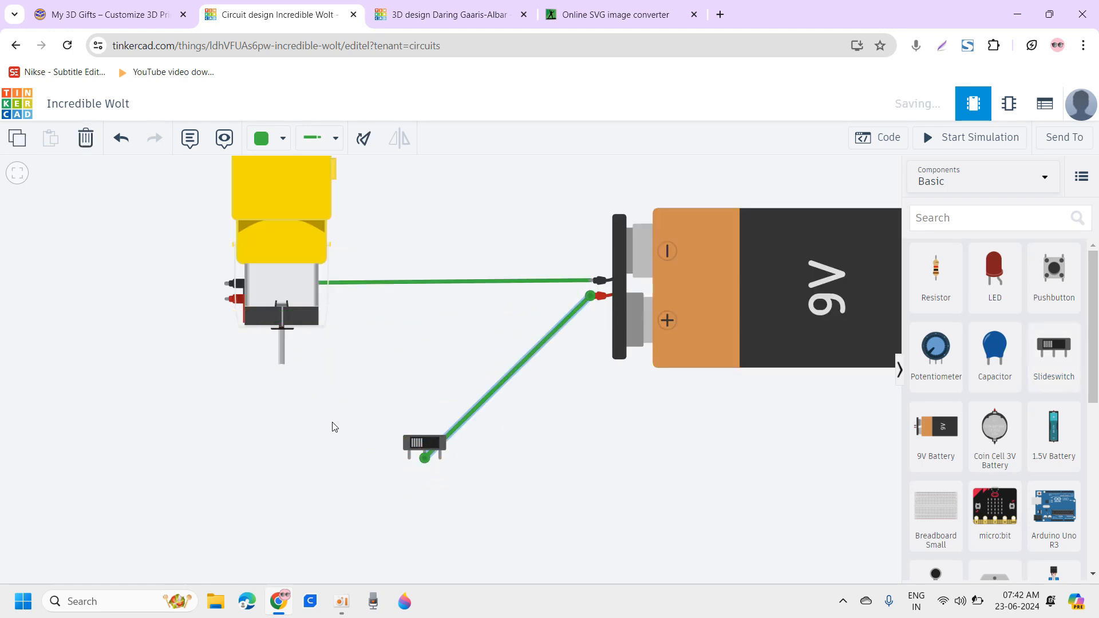
click(230, 298)
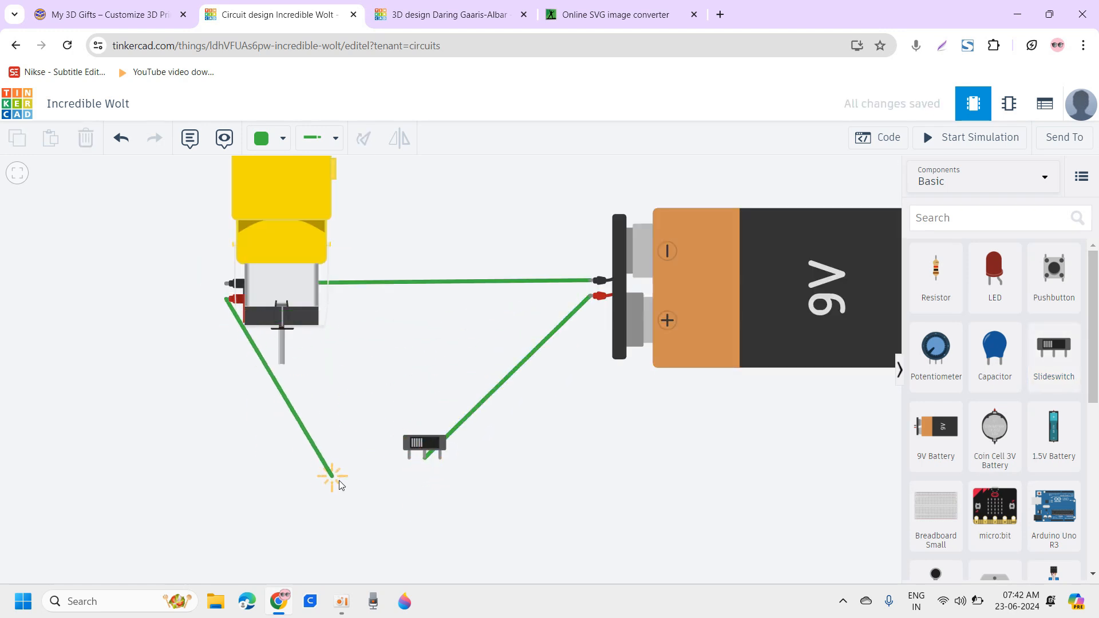
click(407, 458)
Start the circuit simulation and inspect the speed shown on the gearmotor.
scroll(394, 228, up, 3)
scroll(394, 227, up, 1)
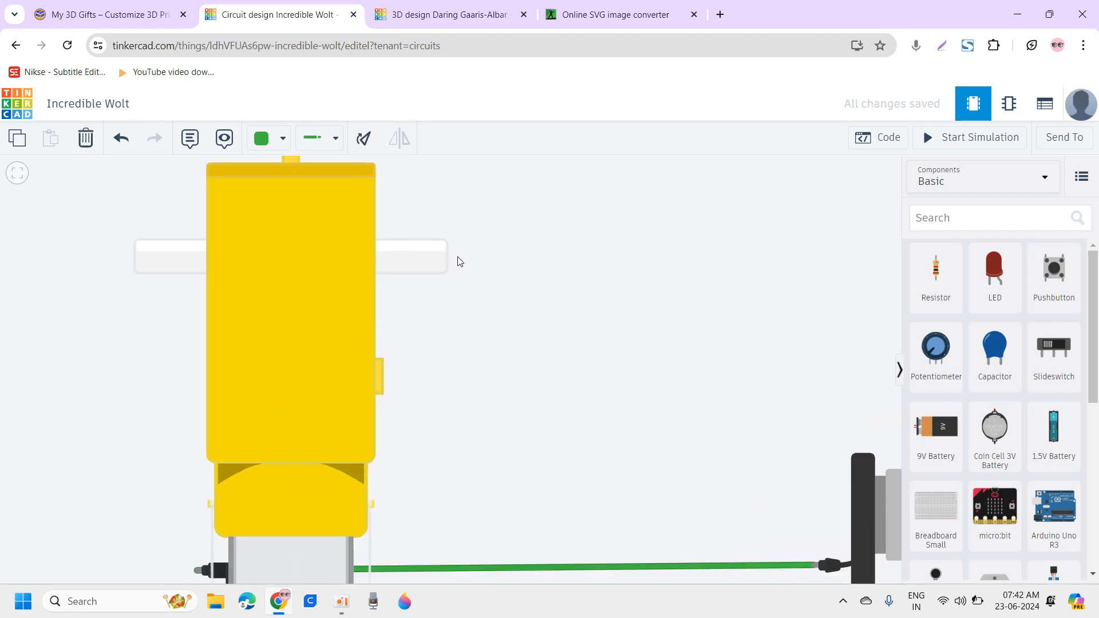
scroll(430, 261, down, 4)
drag(665, 214, 614, 187)
click(923, 143)
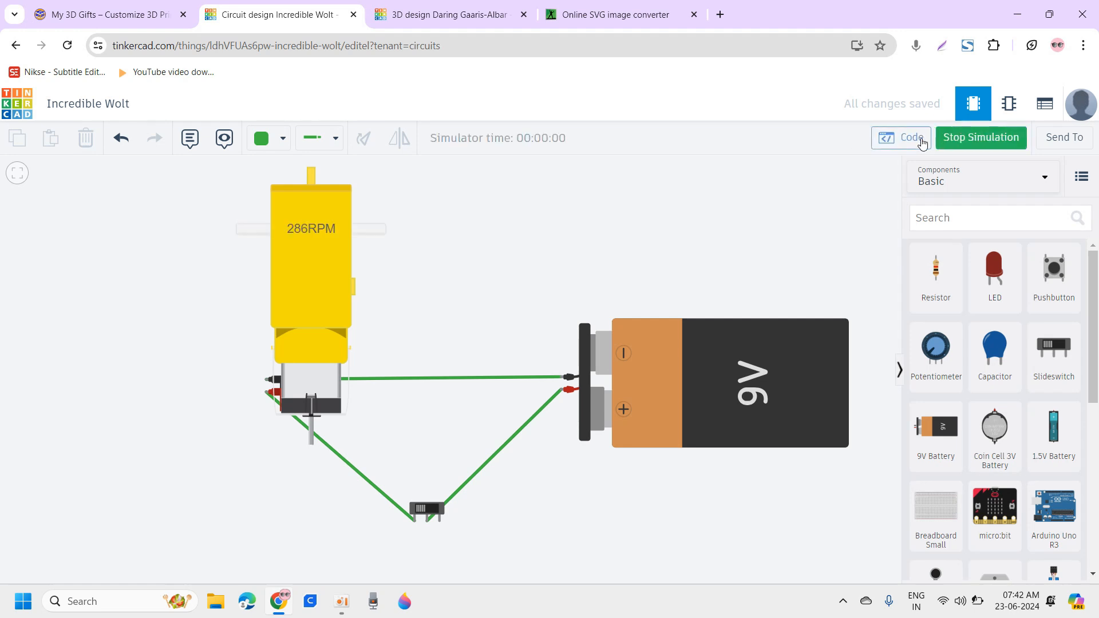
scroll(308, 229, up, 5)
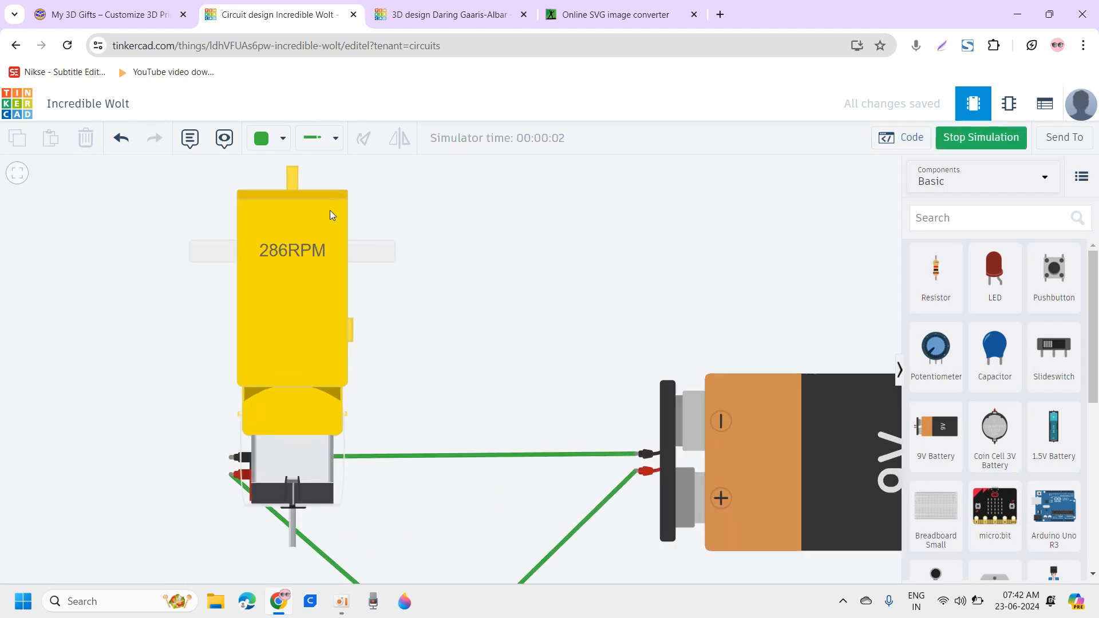
scroll(392, 294, down, 5)
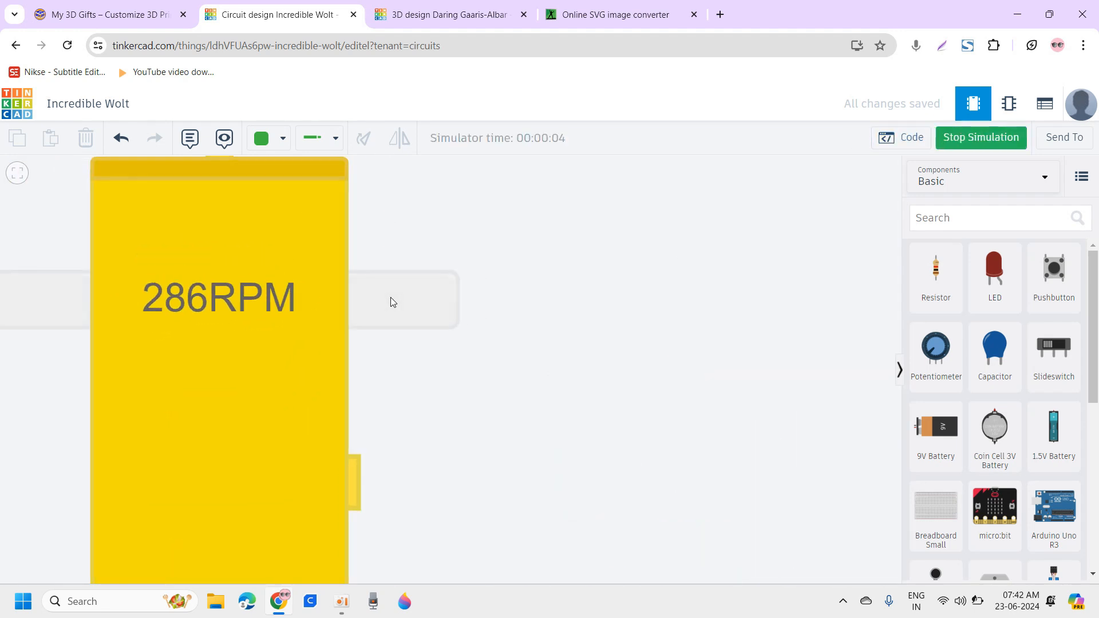
scroll(396, 582, up, 1)
Toggle the slideswitch during the simulation and check the gearmotor's speed again.
click(446, 412)
scroll(387, 354, up, 5)
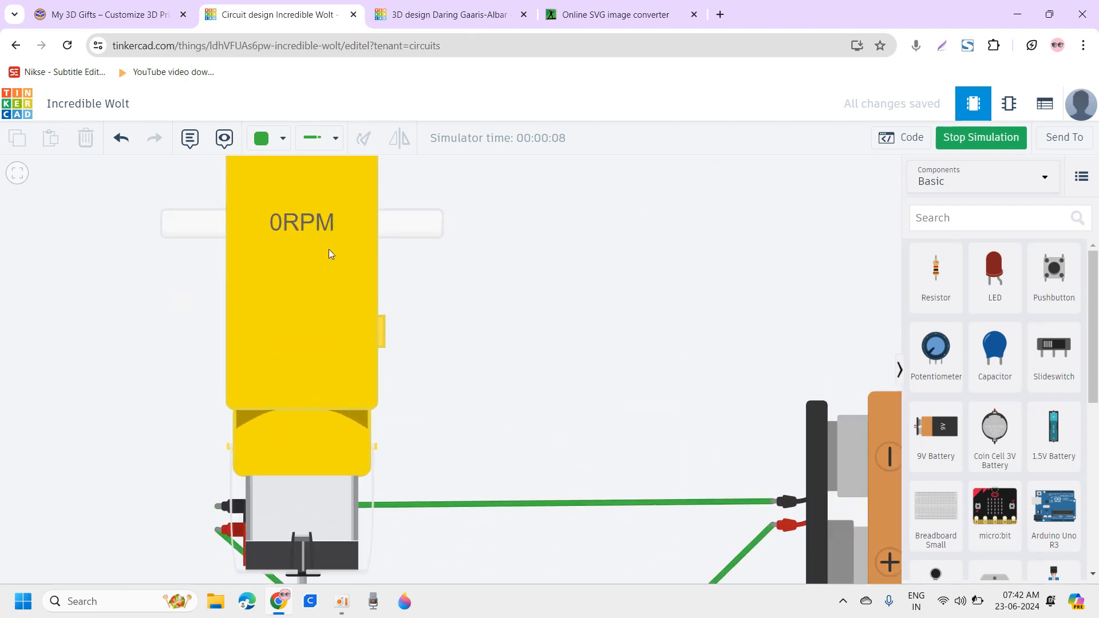
scroll(301, 269, down, 5)
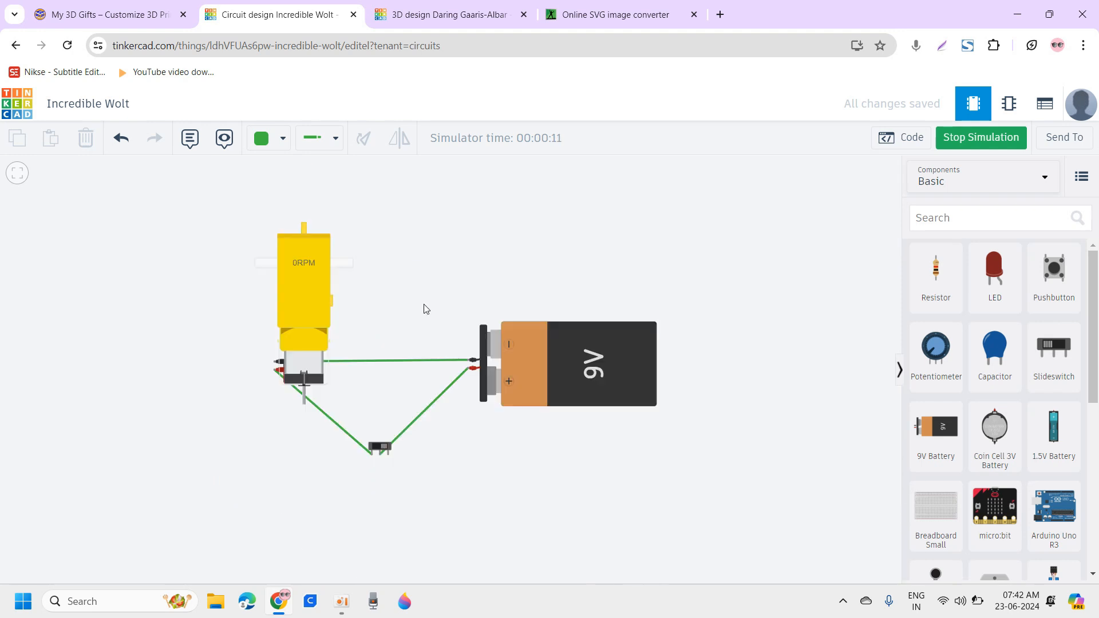
Stop the simulation and replace the gearmotor with an LED.
click(316, 327)
key(Delete)
drag(994, 273, 256, 303)
Wire the LED's anode to the slideswitch's left pin and its cathode to the 9V battery's negative terminal.
click(307, 350)
scroll(267, 313, up, 4)
scroll(259, 305, down, 3)
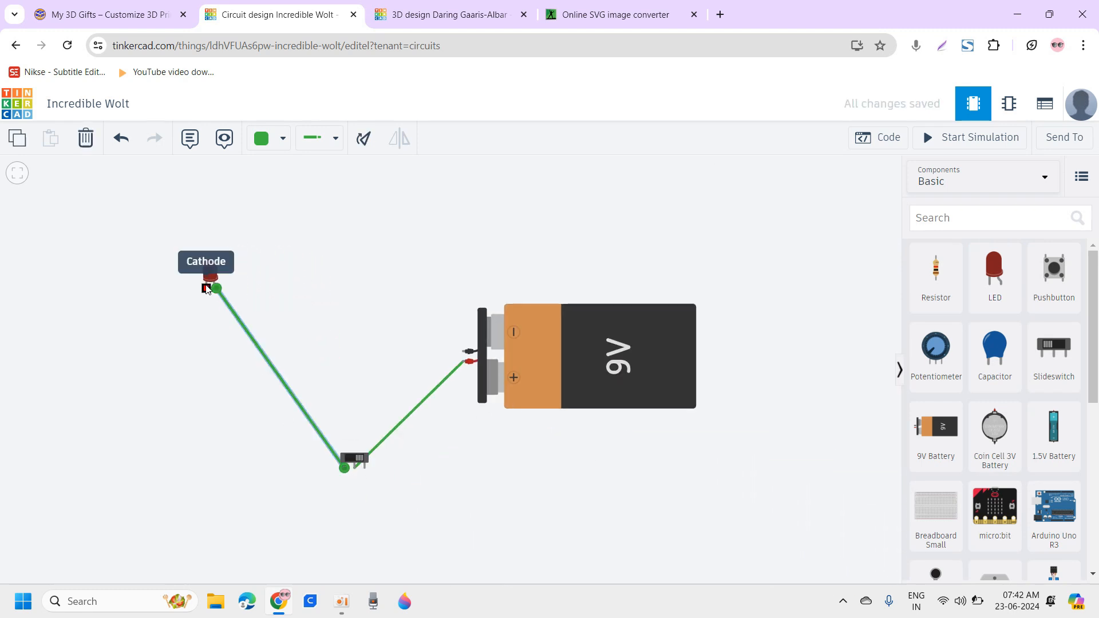
click(206, 288)
click(464, 351)
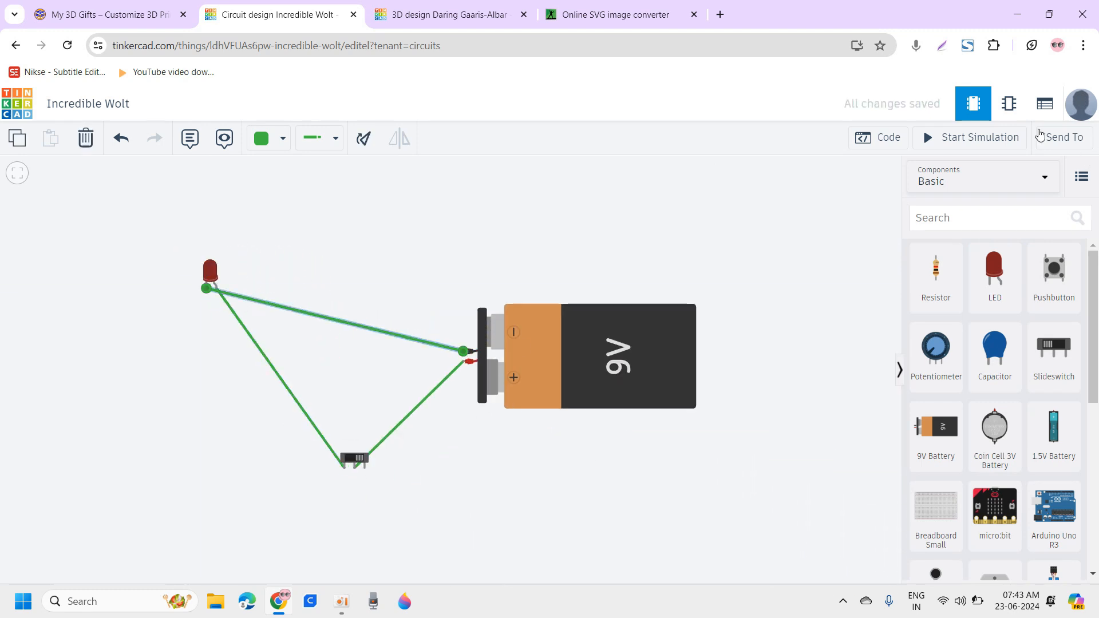
Start the circuit simulation, toggle the slideswitch and inspect the current warning on the LED.
click(983, 141)
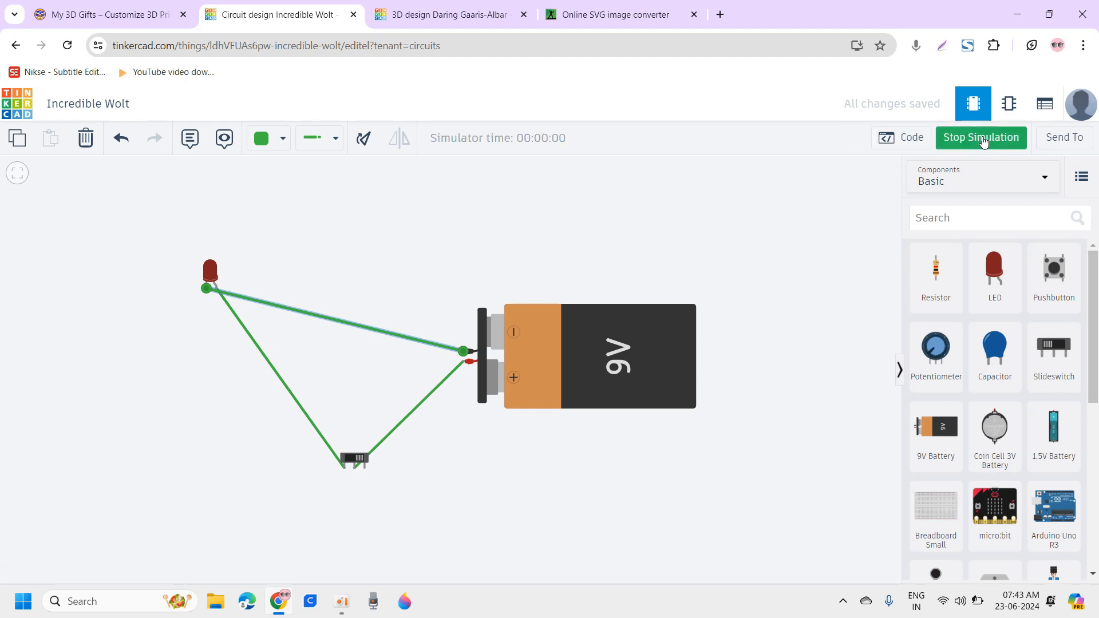
click(360, 463)
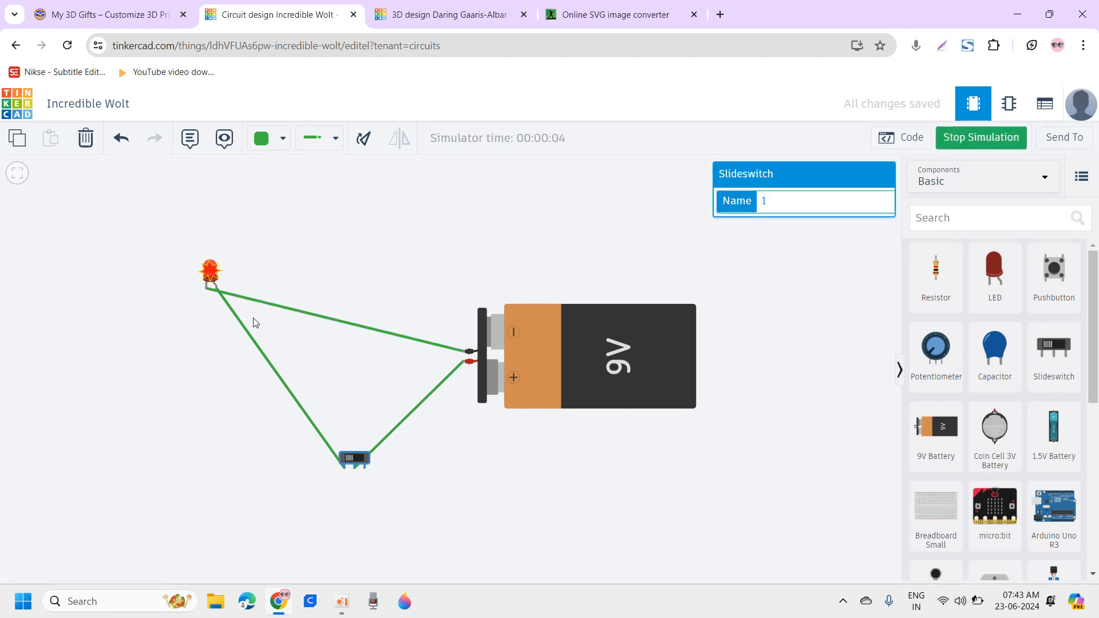
mouse_move(210, 269)
scroll(212, 268, up, 3)
click(214, 248)
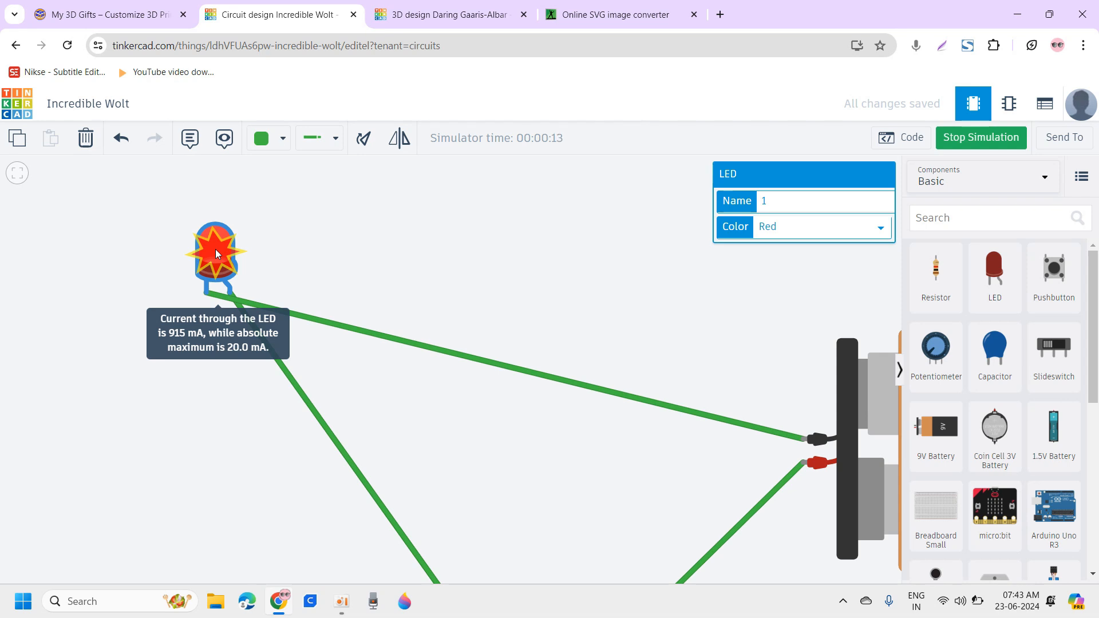
scroll(217, 254, down, 2)
click(444, 267)
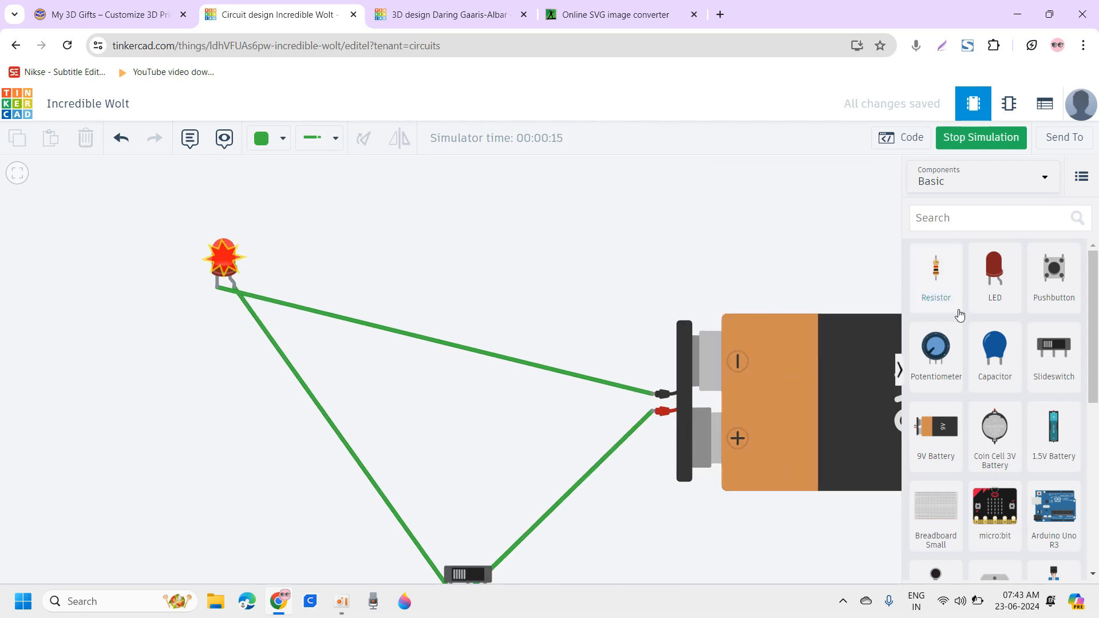
Place a resistor above the wire between the LED and the 9V battery, and move the battery closer to the LED.
drag(936, 275, 449, 287)
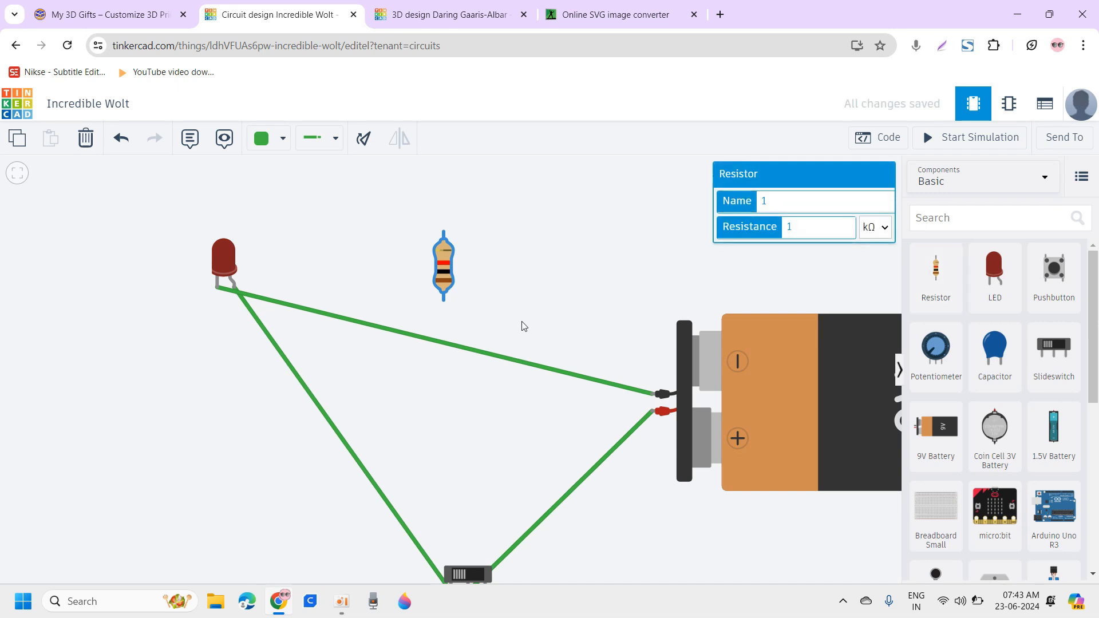
scroll(522, 326, down, 2)
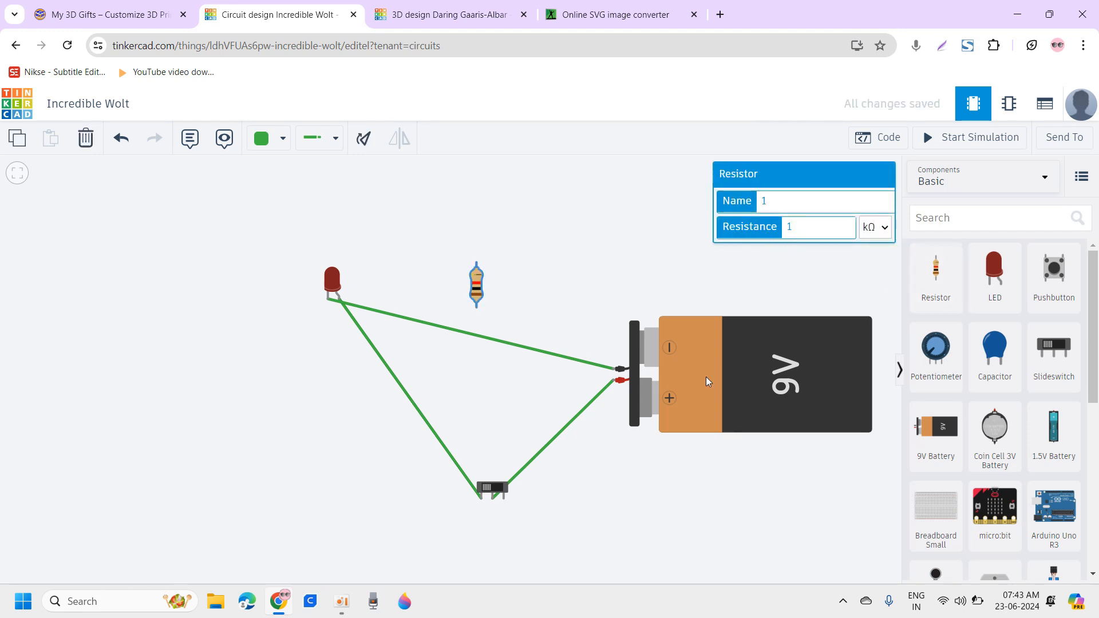
drag(700, 376, 691, 375)
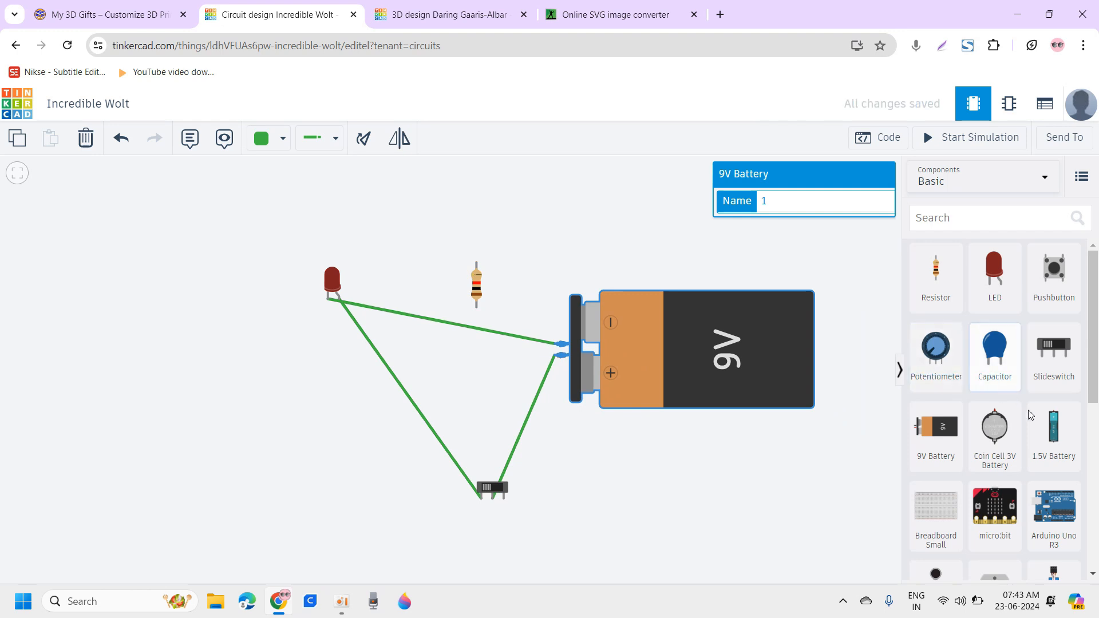
scroll(1024, 435, down, 6)
scroll(1030, 453, up, 8)
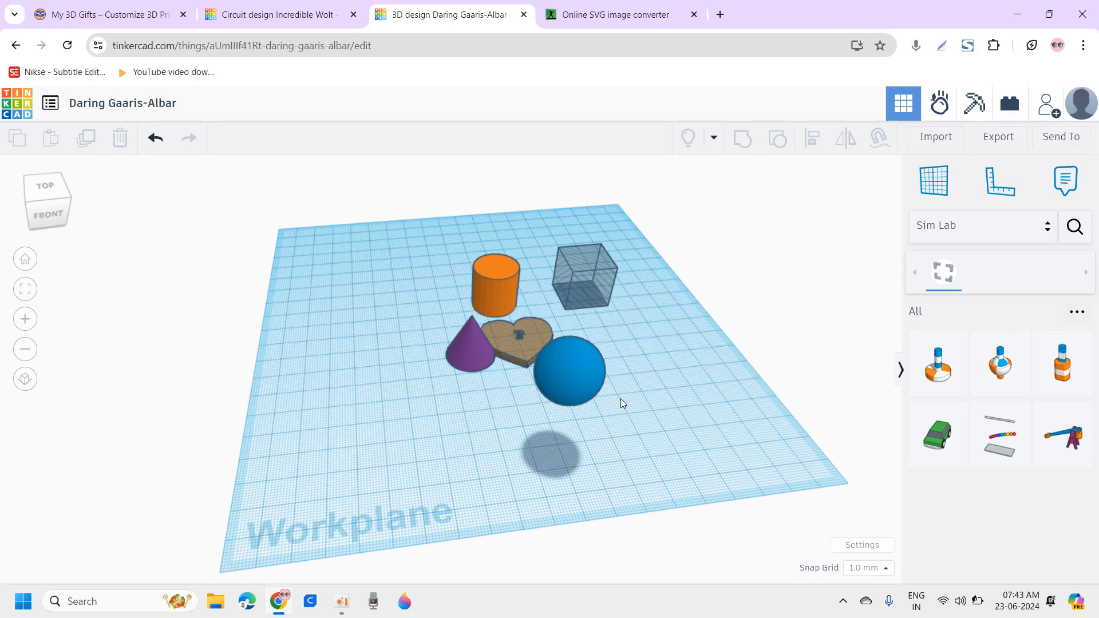
middle_drag(620, 398, 600, 467)
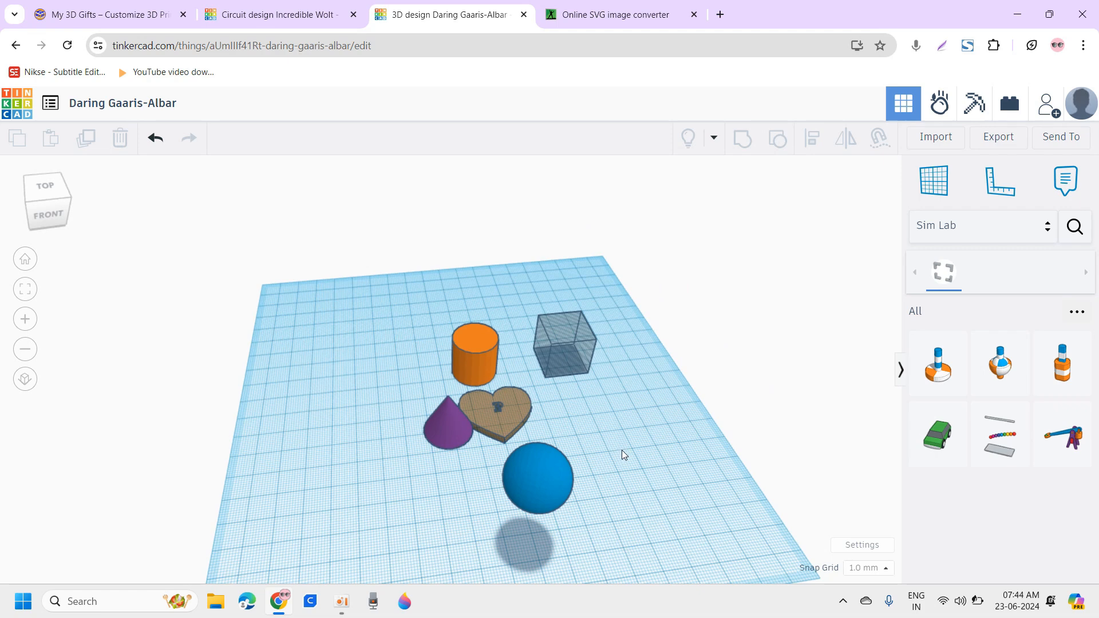
scroll(621, 449, up, 4)
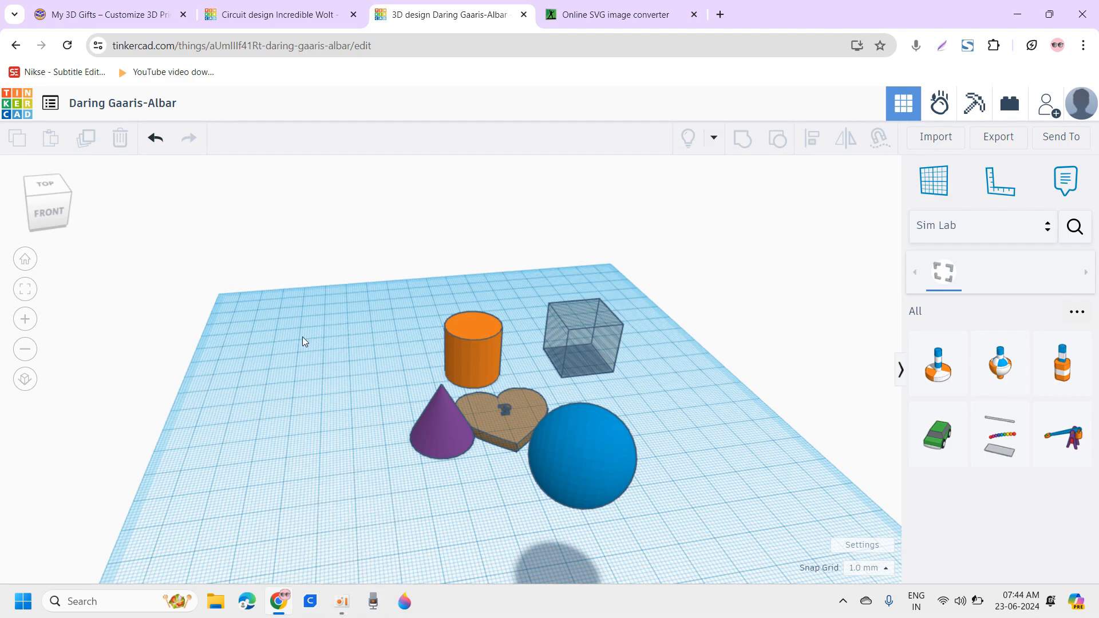
scroll(303, 341, down, 2)
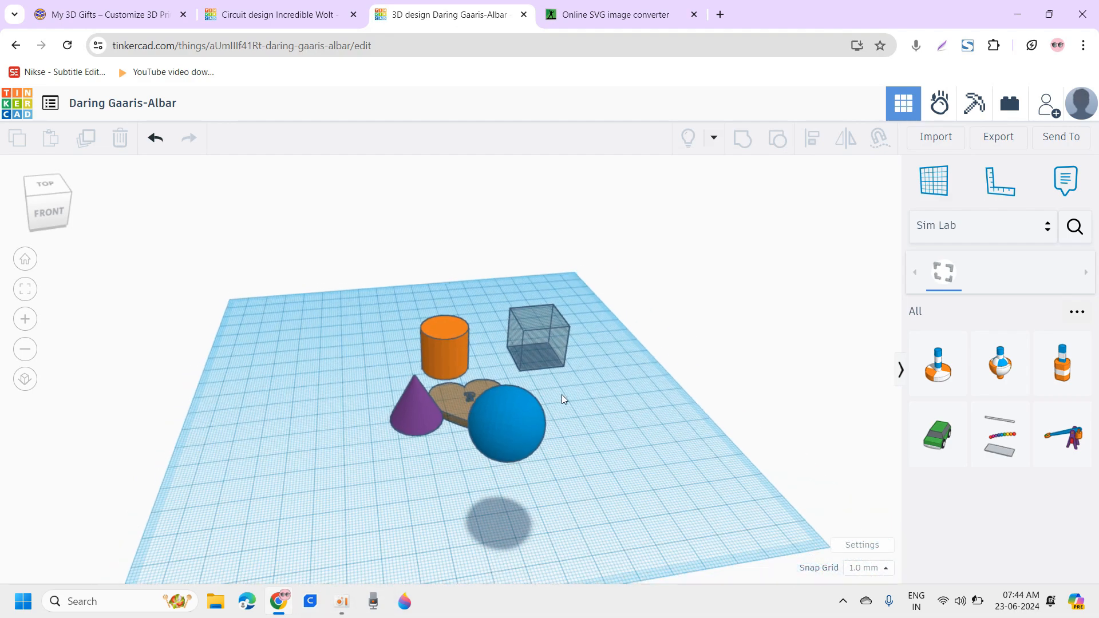
scroll(372, 338, up, 2)
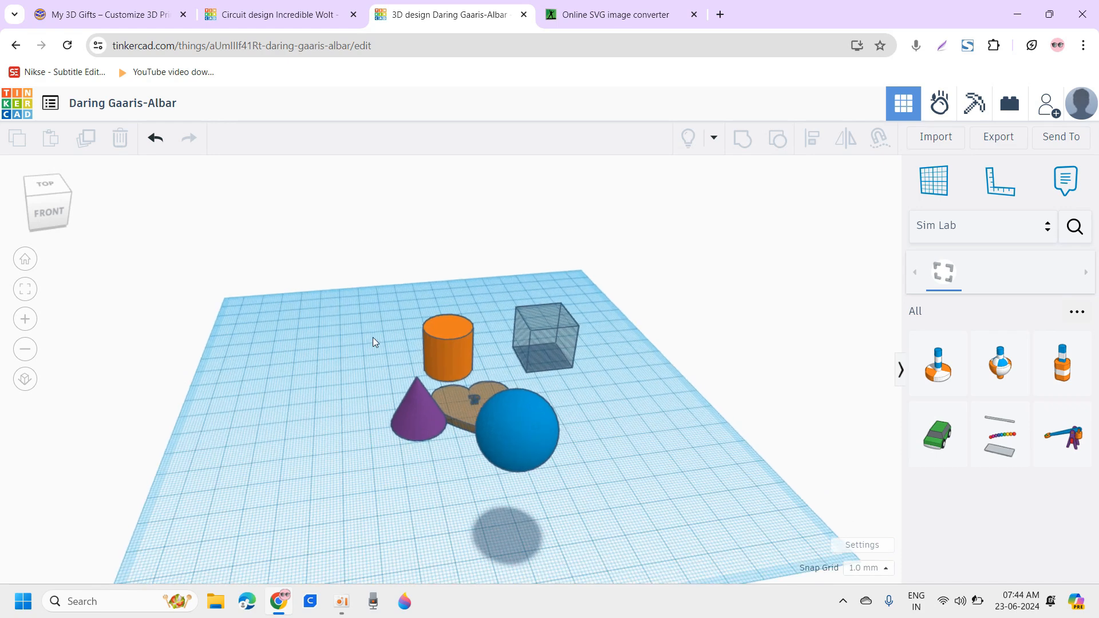